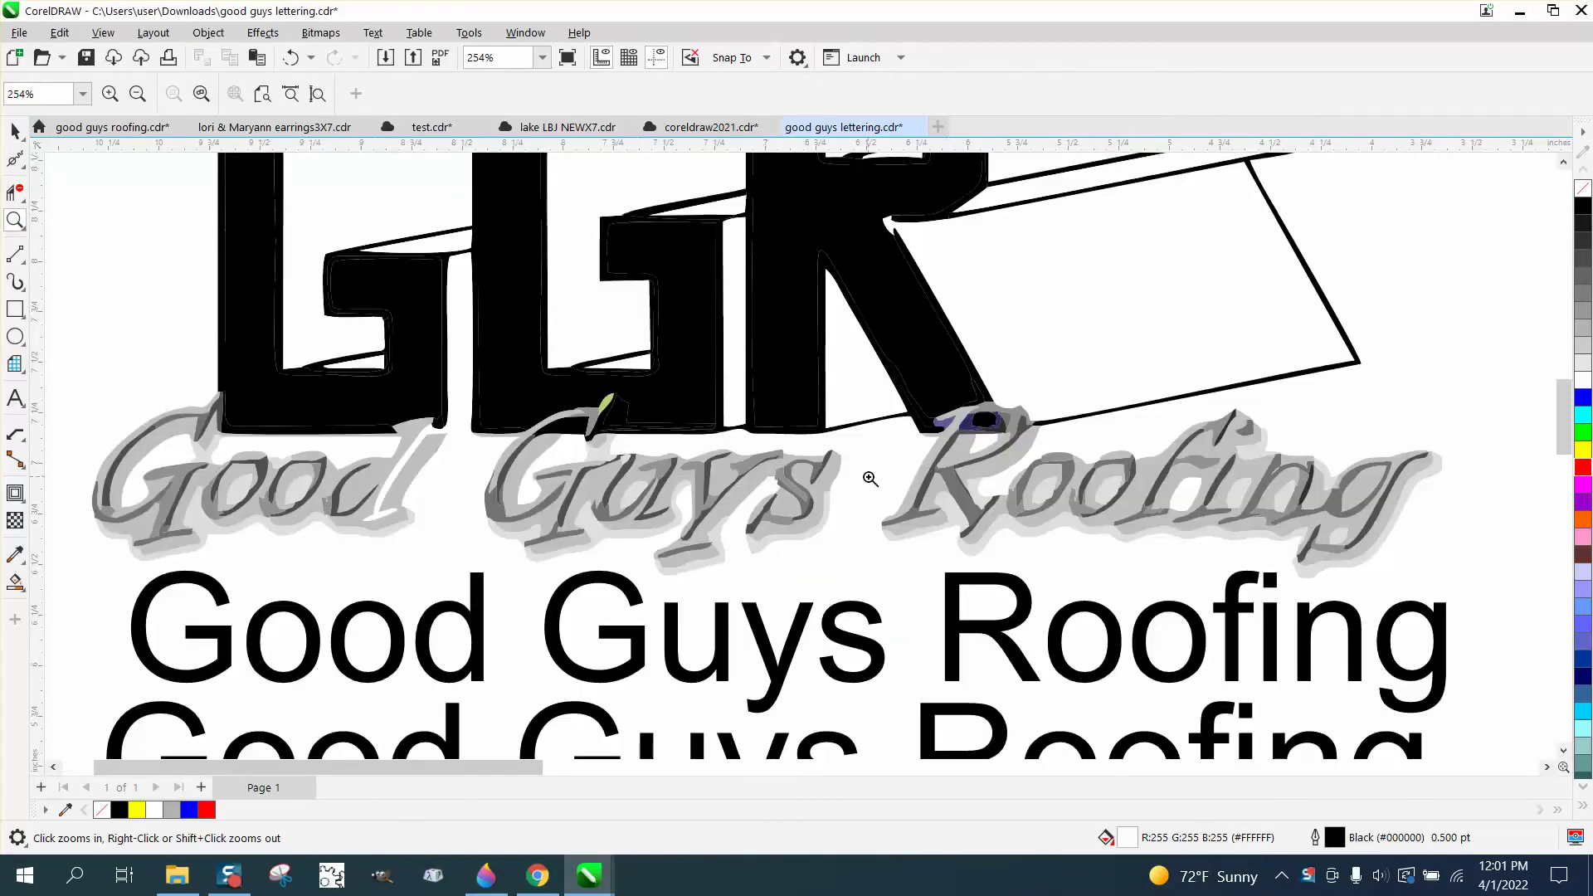
# Zoom around the logo, then frame the grey traced 'Good Guys Roofing' script lettering.
pyautogui.scroll(-1, 869, 479)
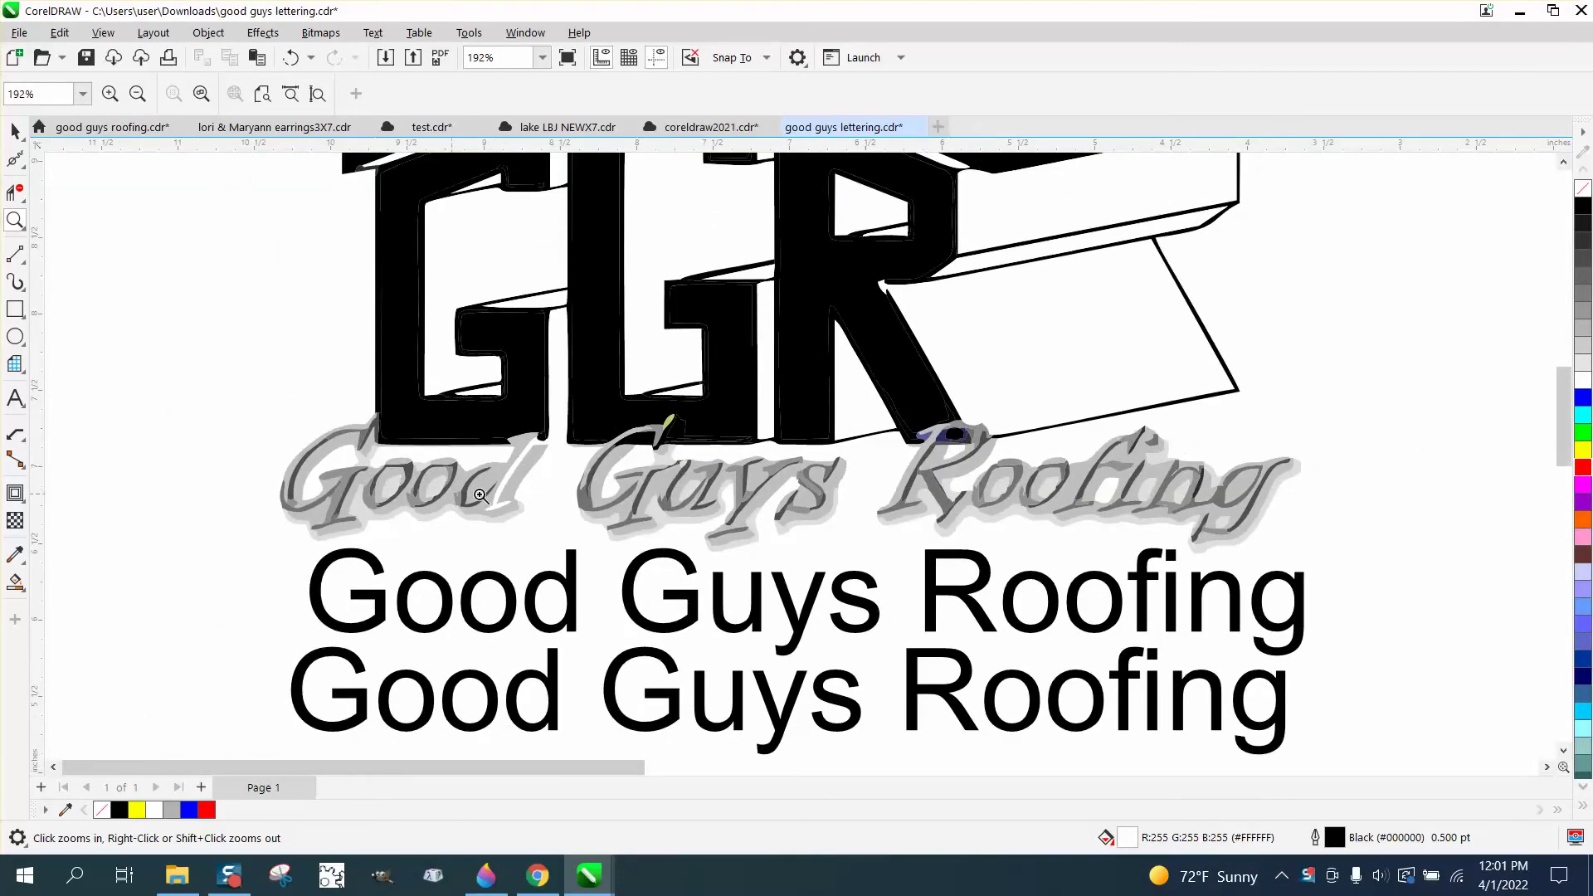
pyautogui.scroll(-4, 646, 491)
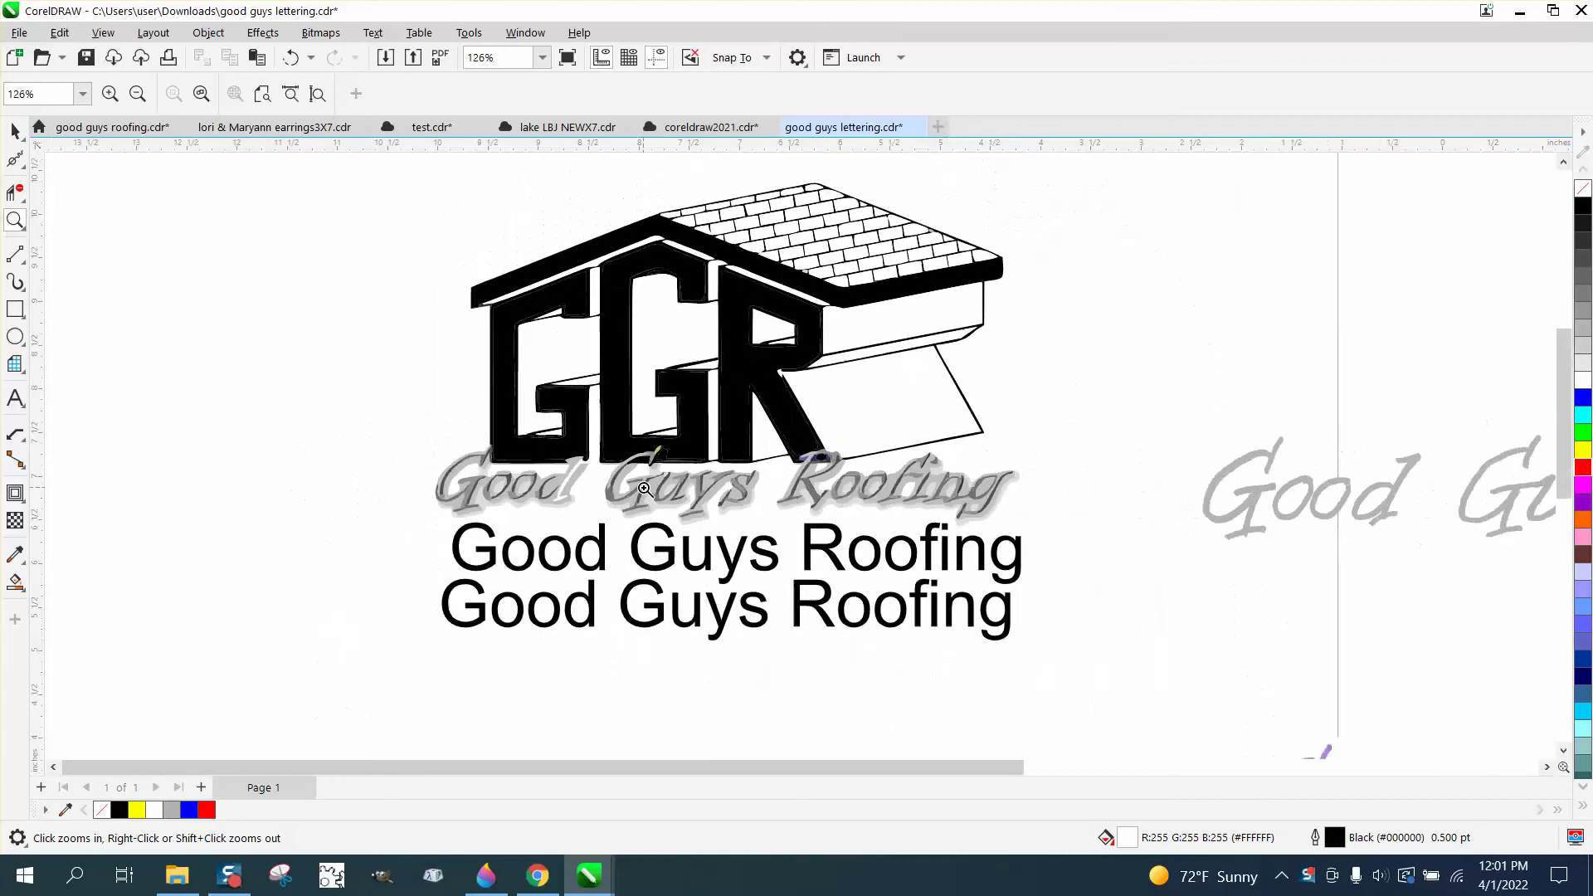
pyautogui.scroll(-2, 927, 512)
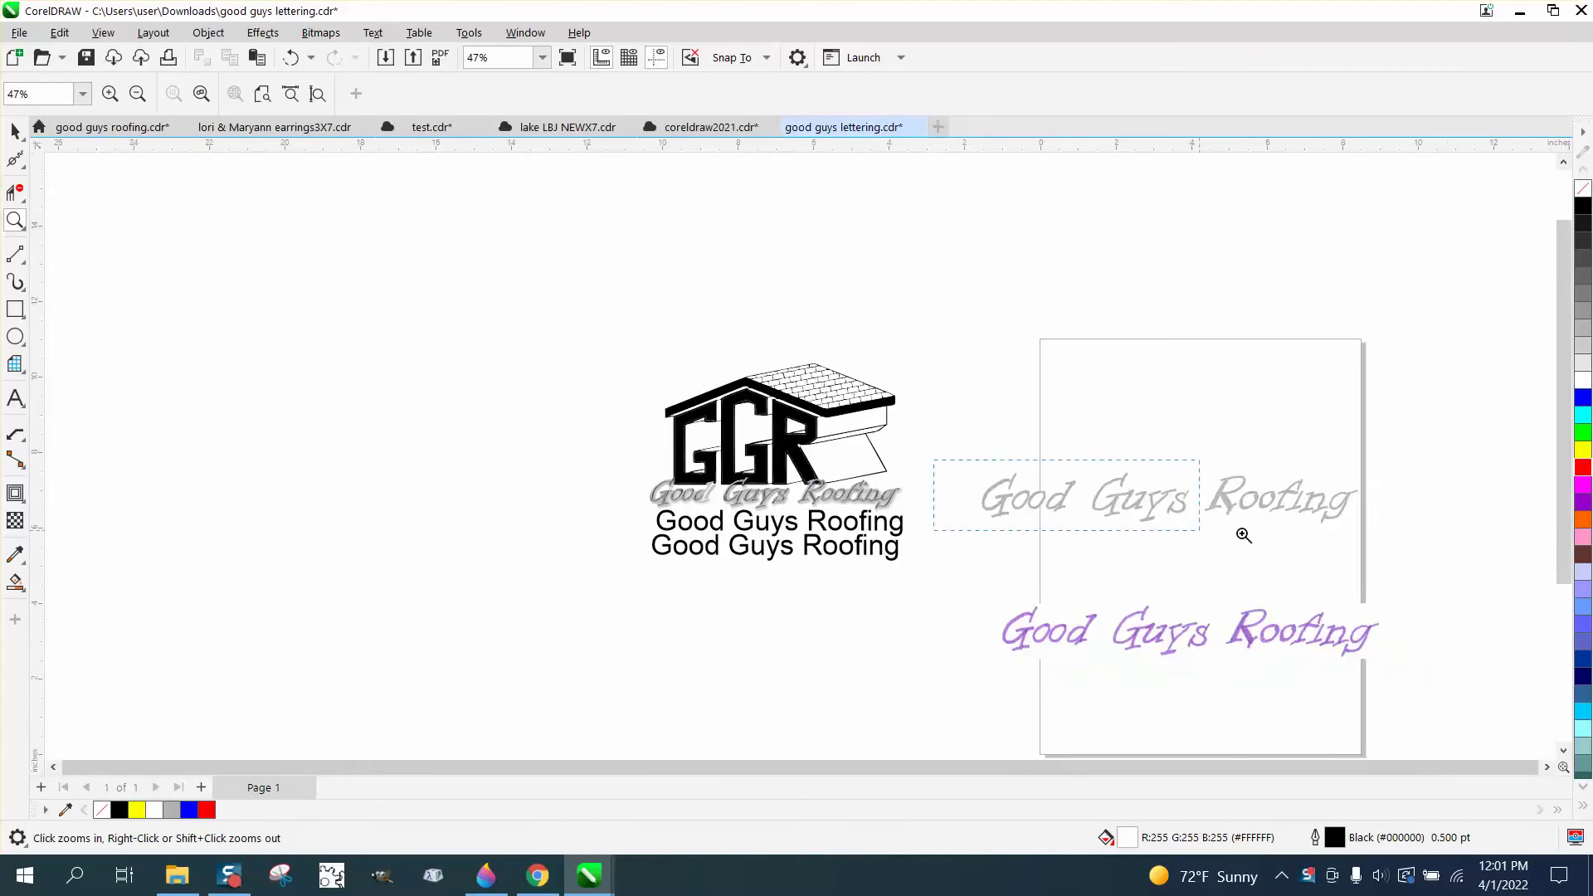
pyautogui.scroll(5, 1328, 541)
pyautogui.scroll(-2, 1011, 572)
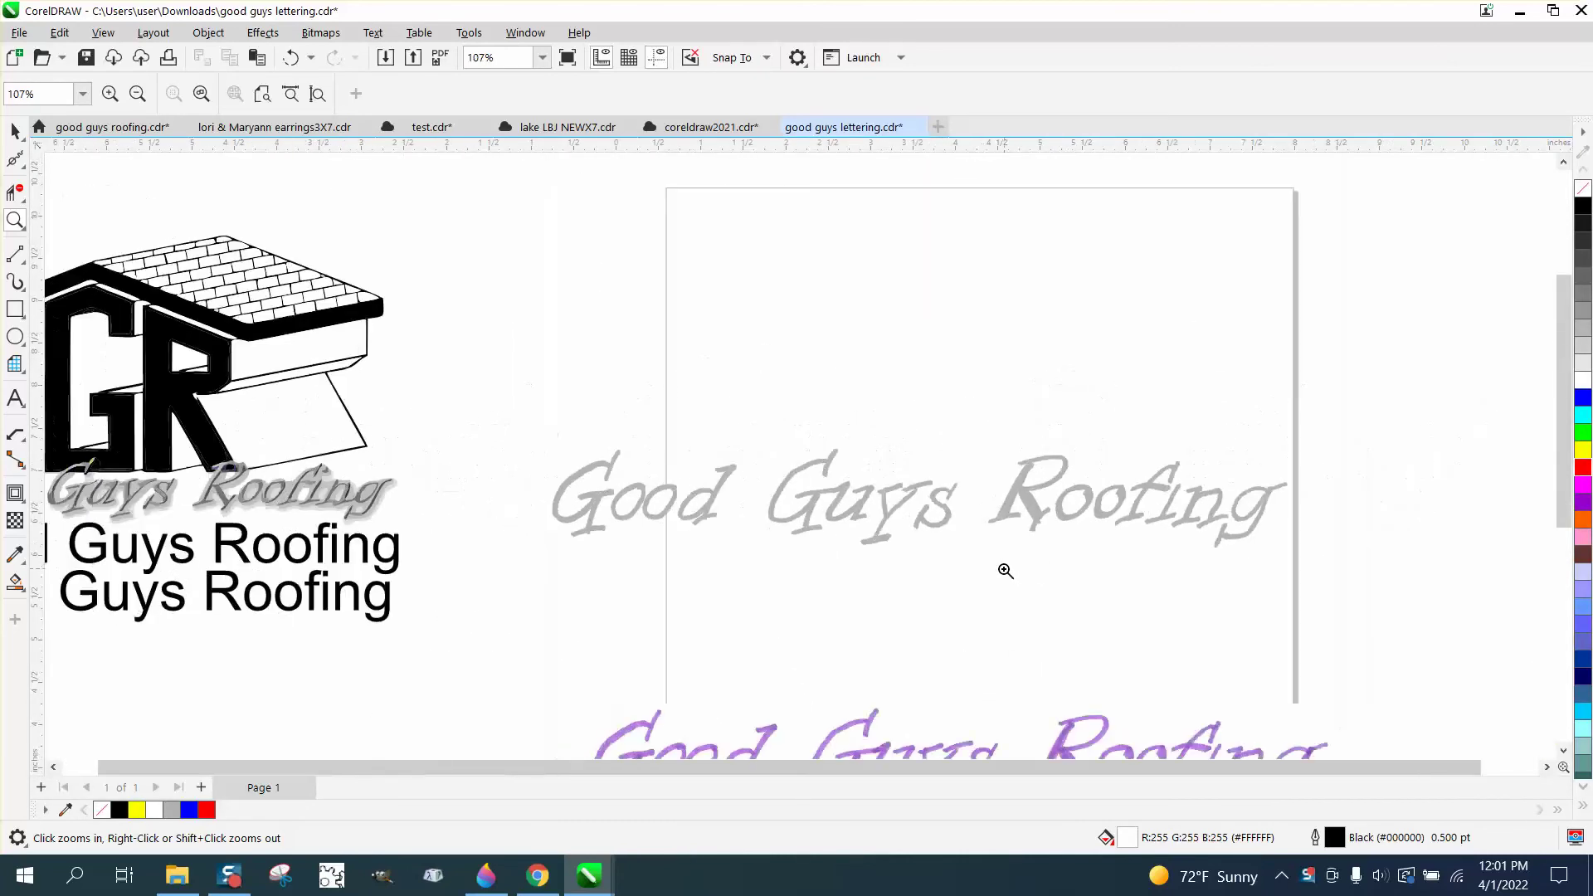
pyautogui.scroll(-2, 1005, 571)
pyautogui.moveTo(1040, 743); pyautogui.dragTo(1041, 743)
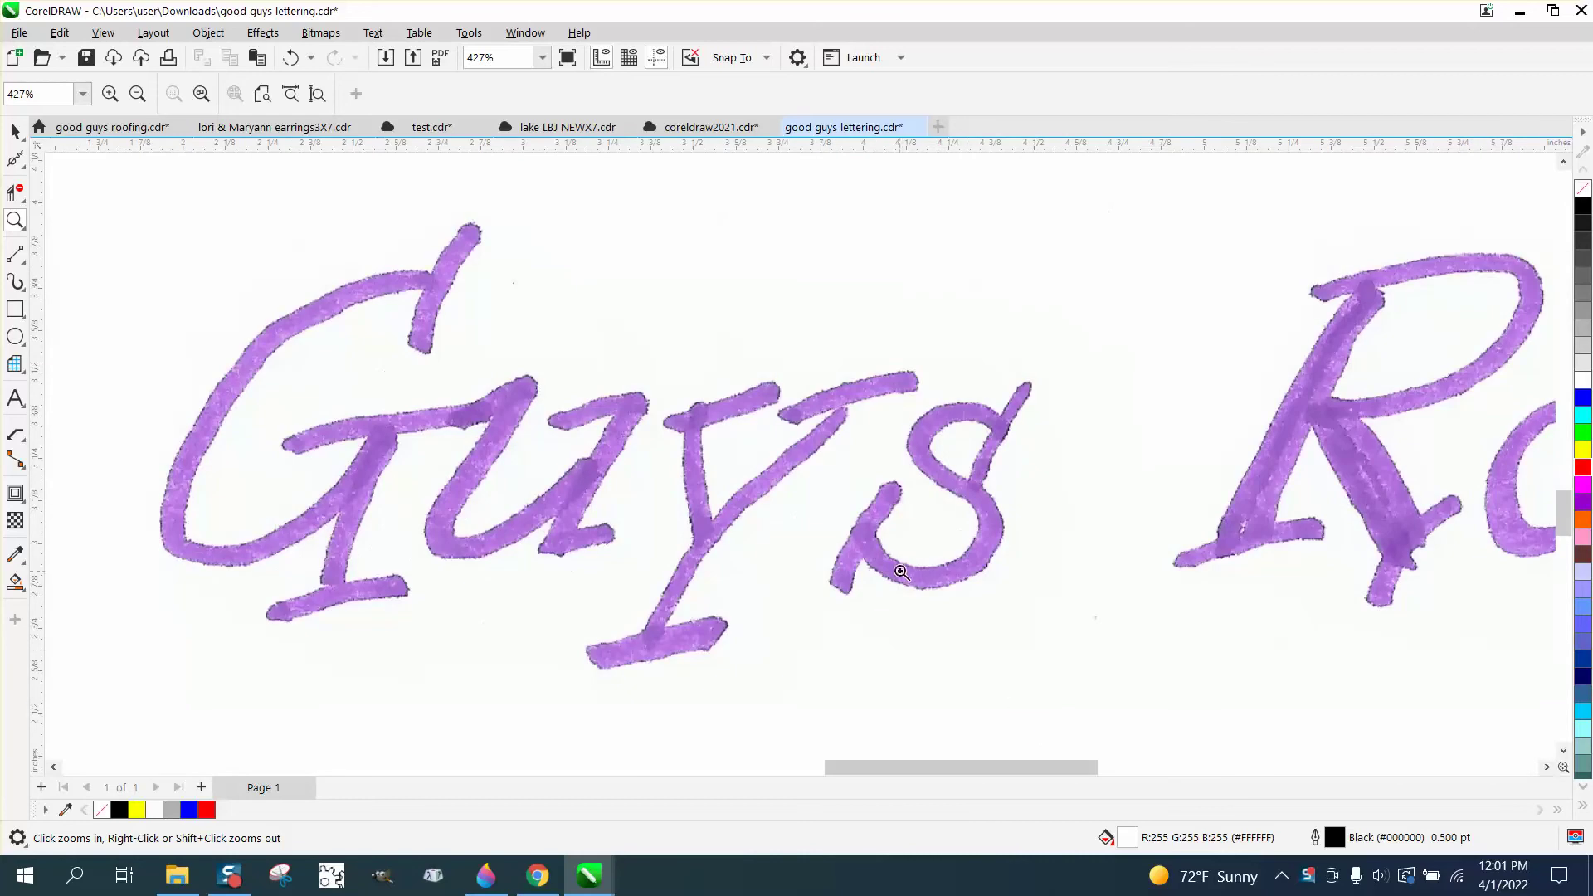
pyautogui.scroll(-4, 890, 570)
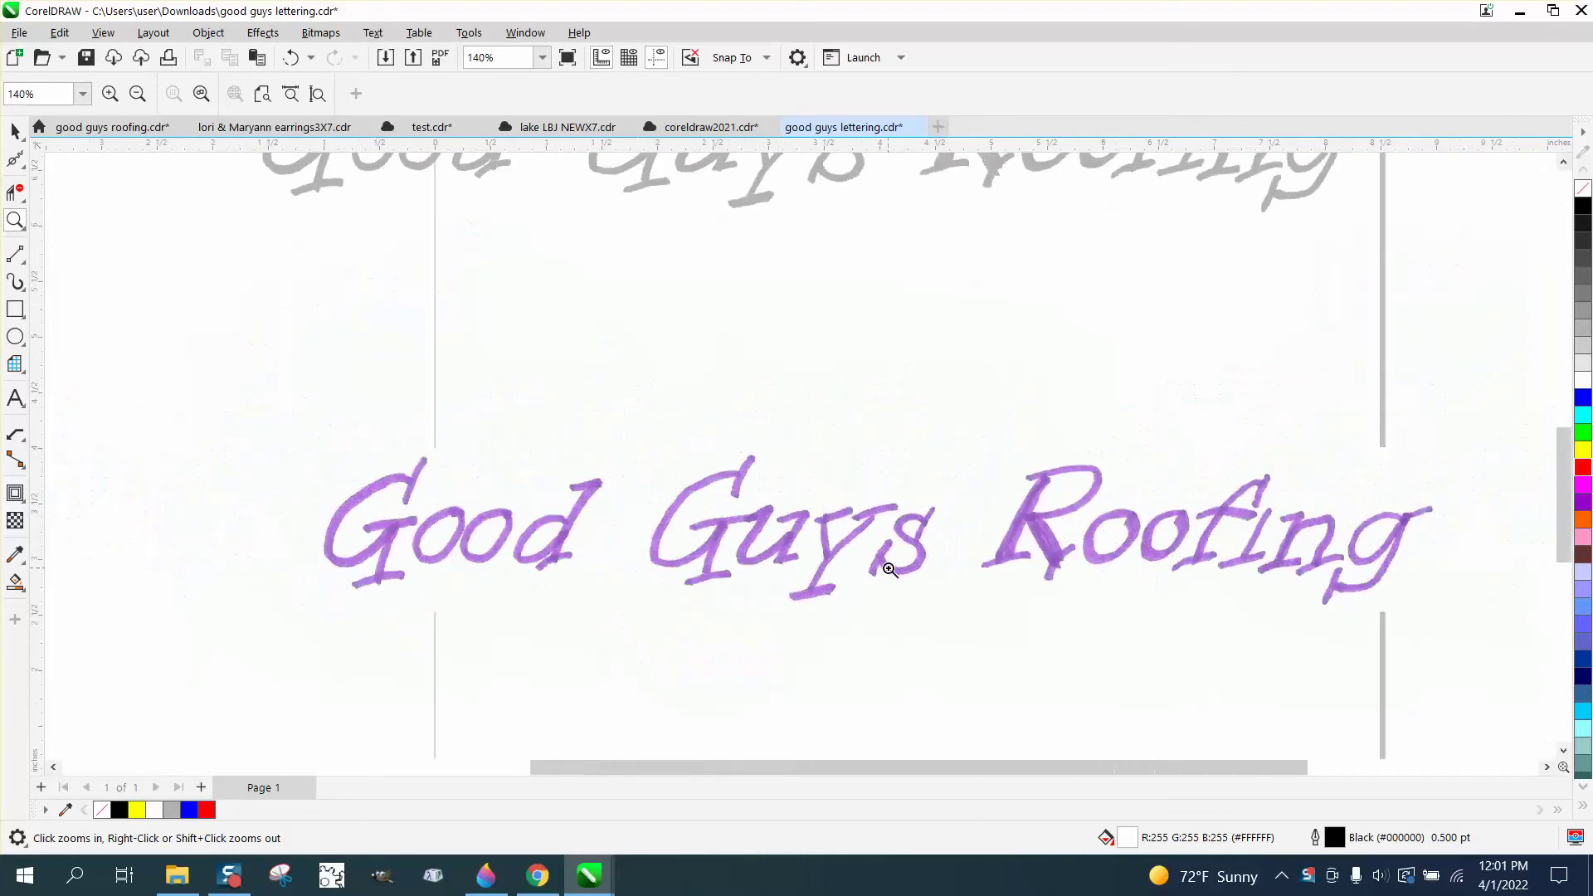
pyautogui.moveTo(478, 261); pyautogui.dragTo(1318, 414)
# Give all 73 traced lettering curves no fill and a black outline, then zoom onto 'Good'.
pyautogui.click(15, 131)
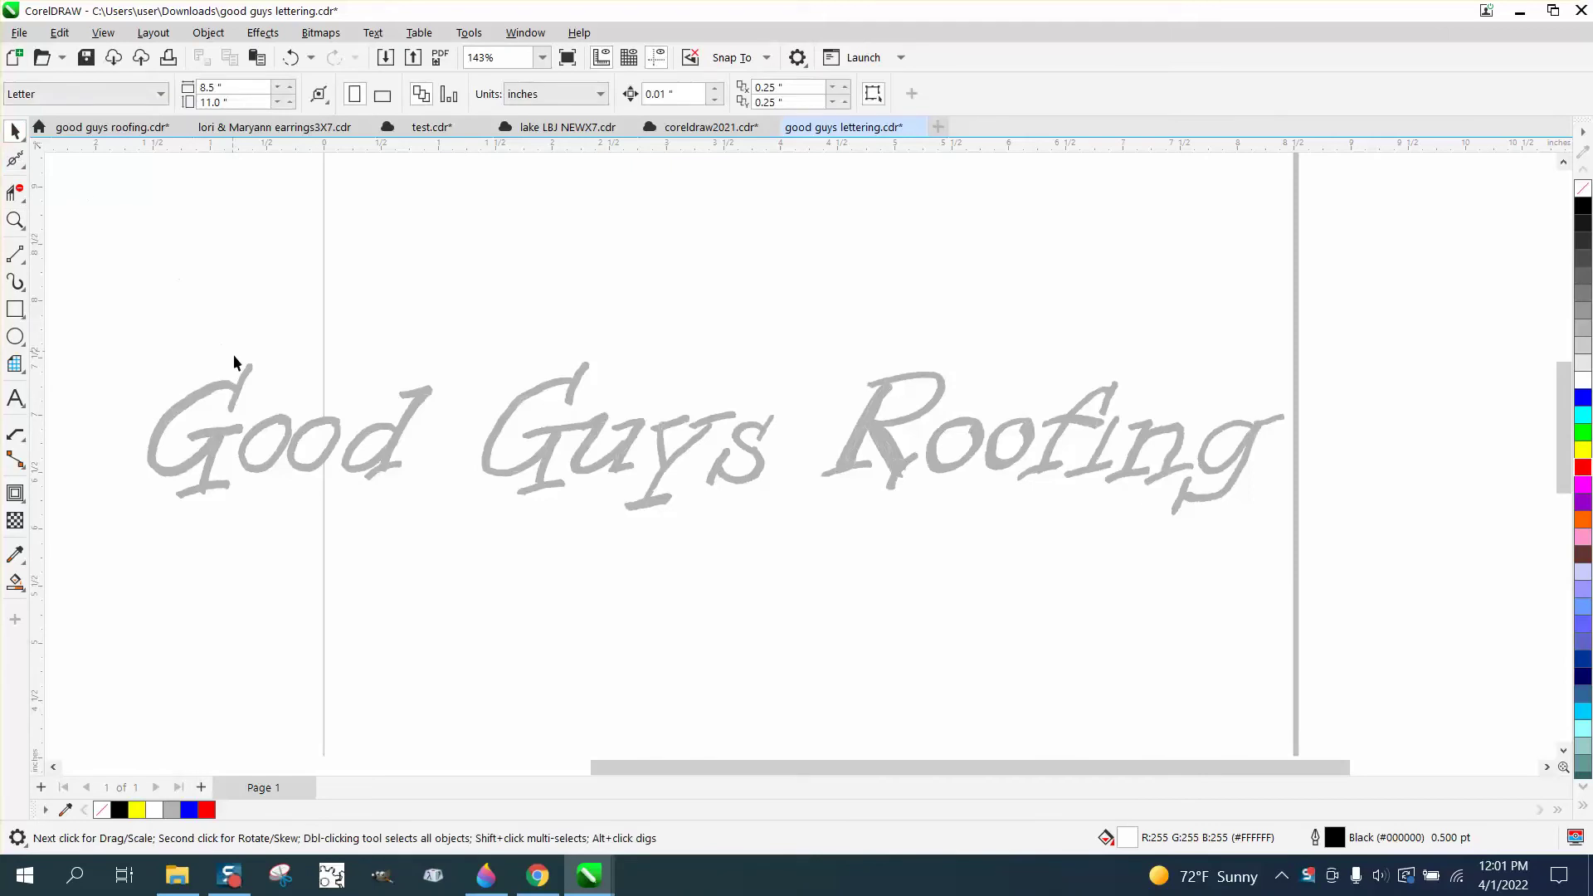
pyautogui.click(239, 382)
pyautogui.moveTo(98, 315); pyautogui.dragTo(607, 560)
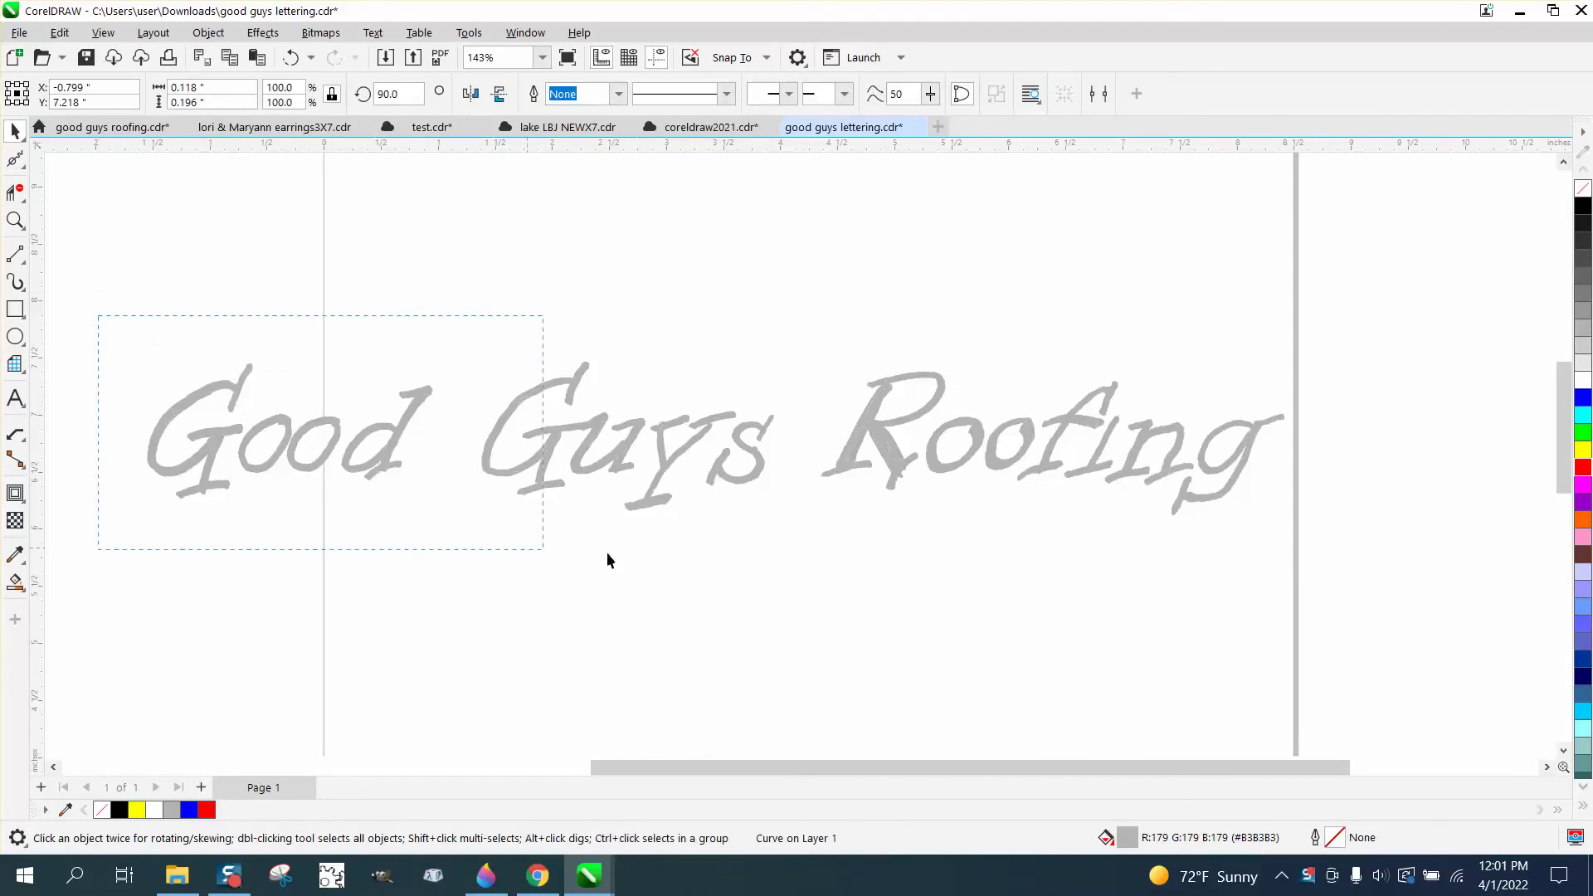
pyautogui.moveTo(1303, 571); pyautogui.dragTo(1303, 573)
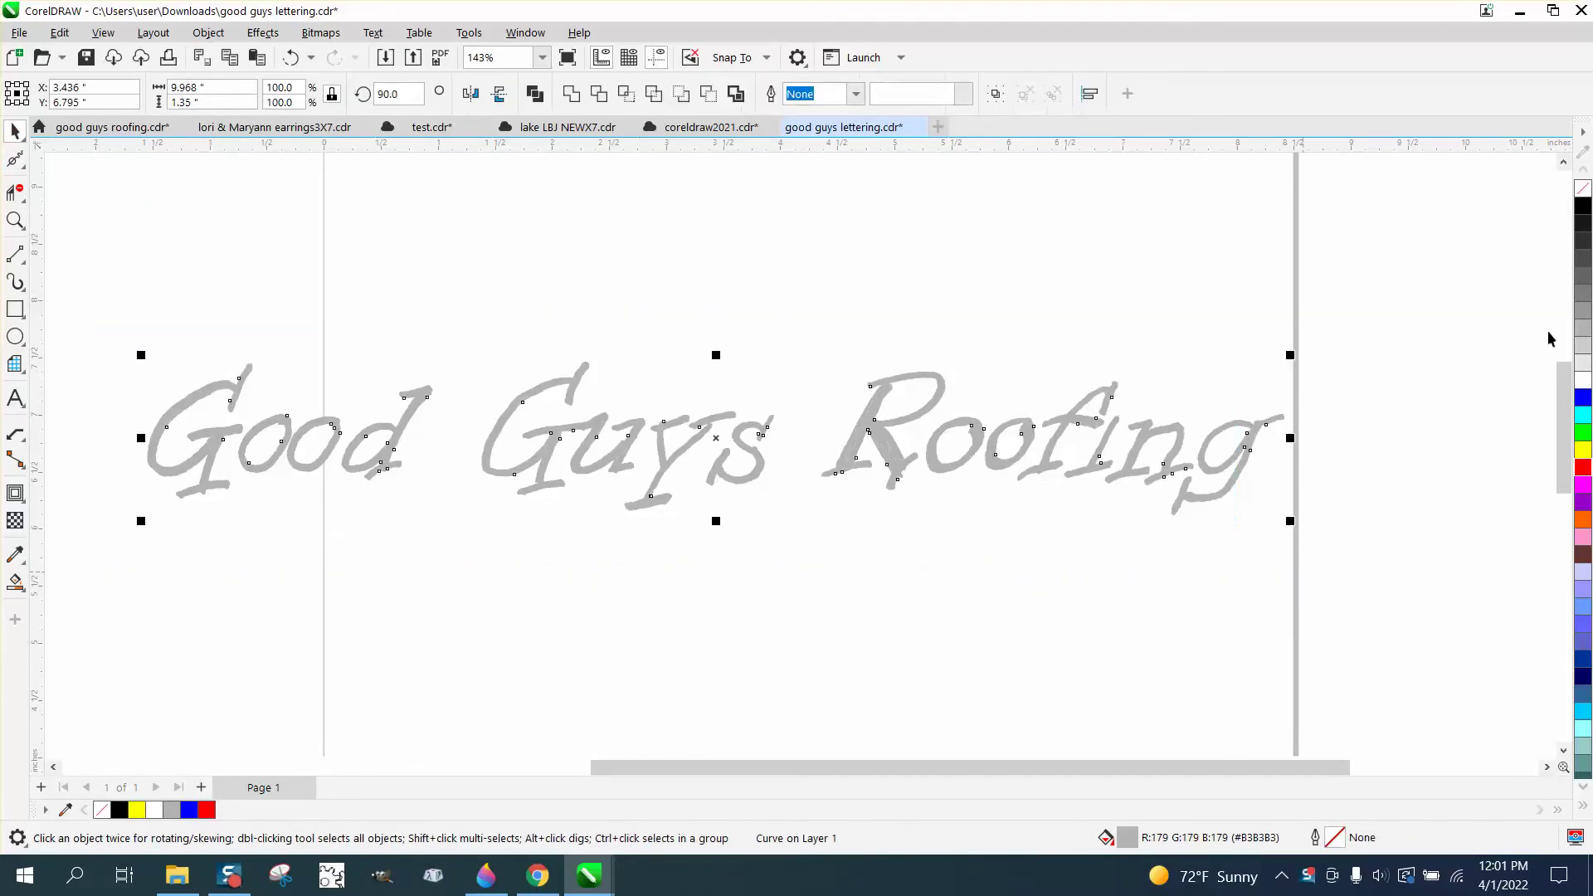
pyautogui.click(1583, 189)
pyautogui.rightClick(1583, 206)
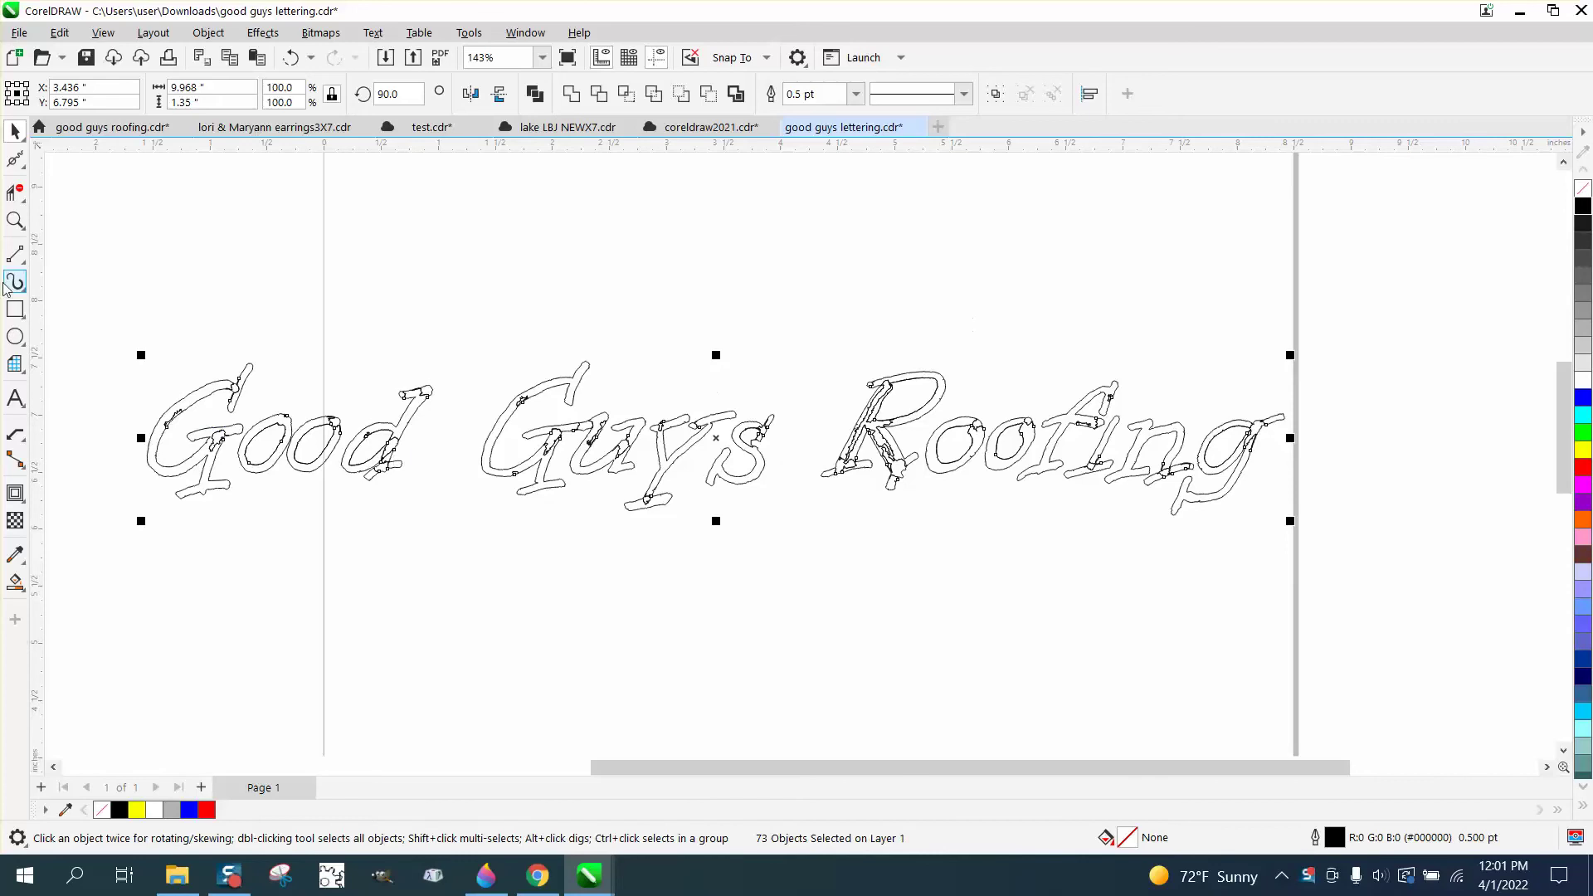
pyautogui.click(15, 220)
pyautogui.moveTo(96, 356); pyautogui.dragTo(395, 536)
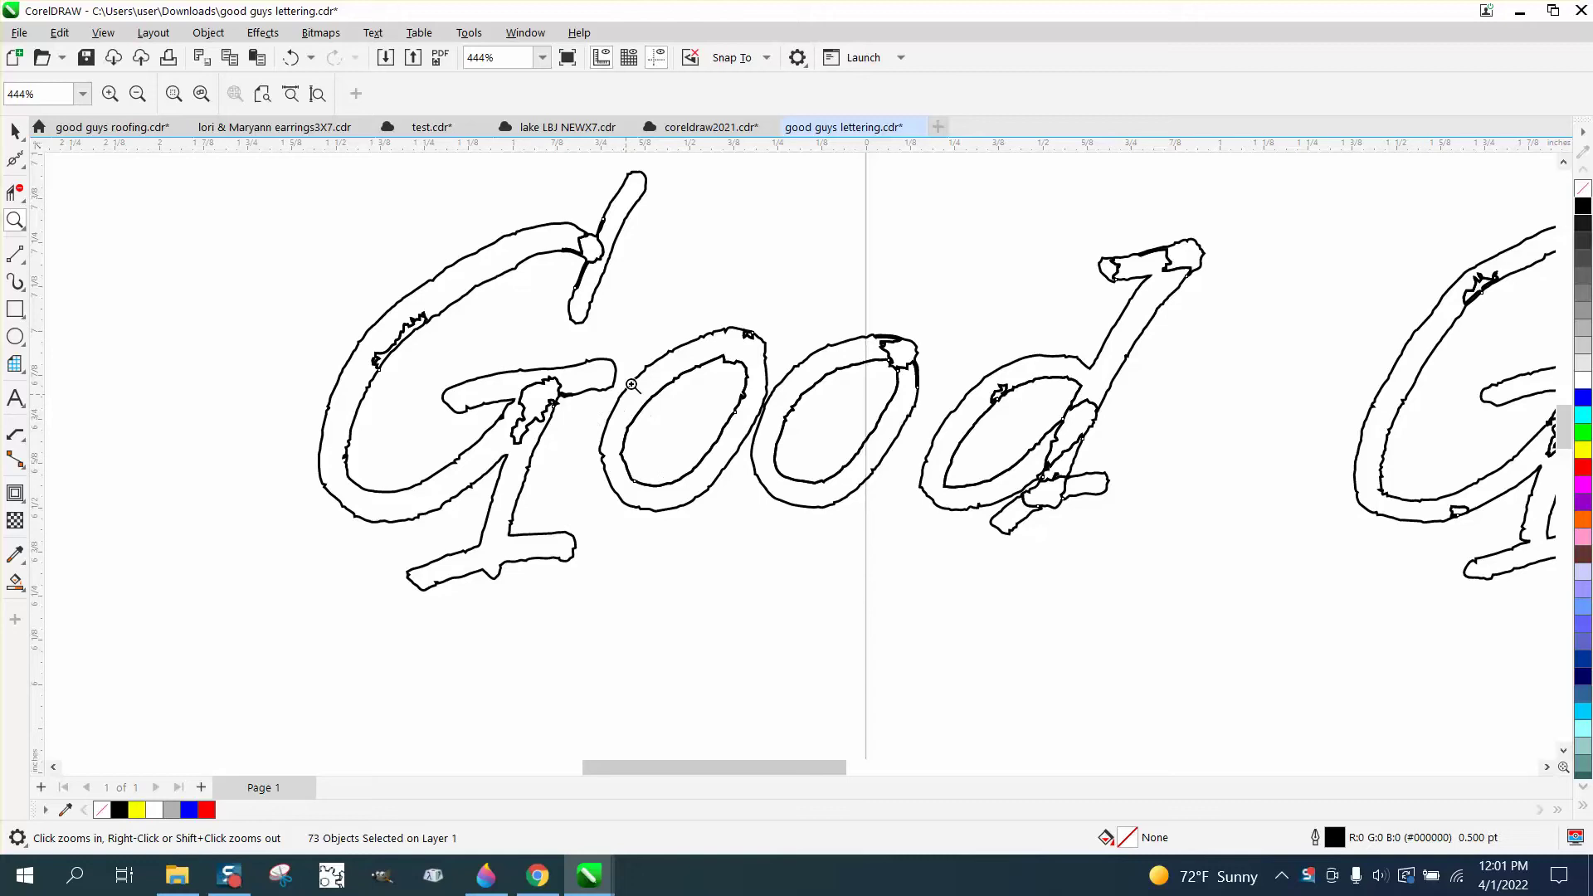
# Trim the overlapping segments at the G's top and near its crossbar with Virtual Segment Delete.
pyautogui.click(17, 194)
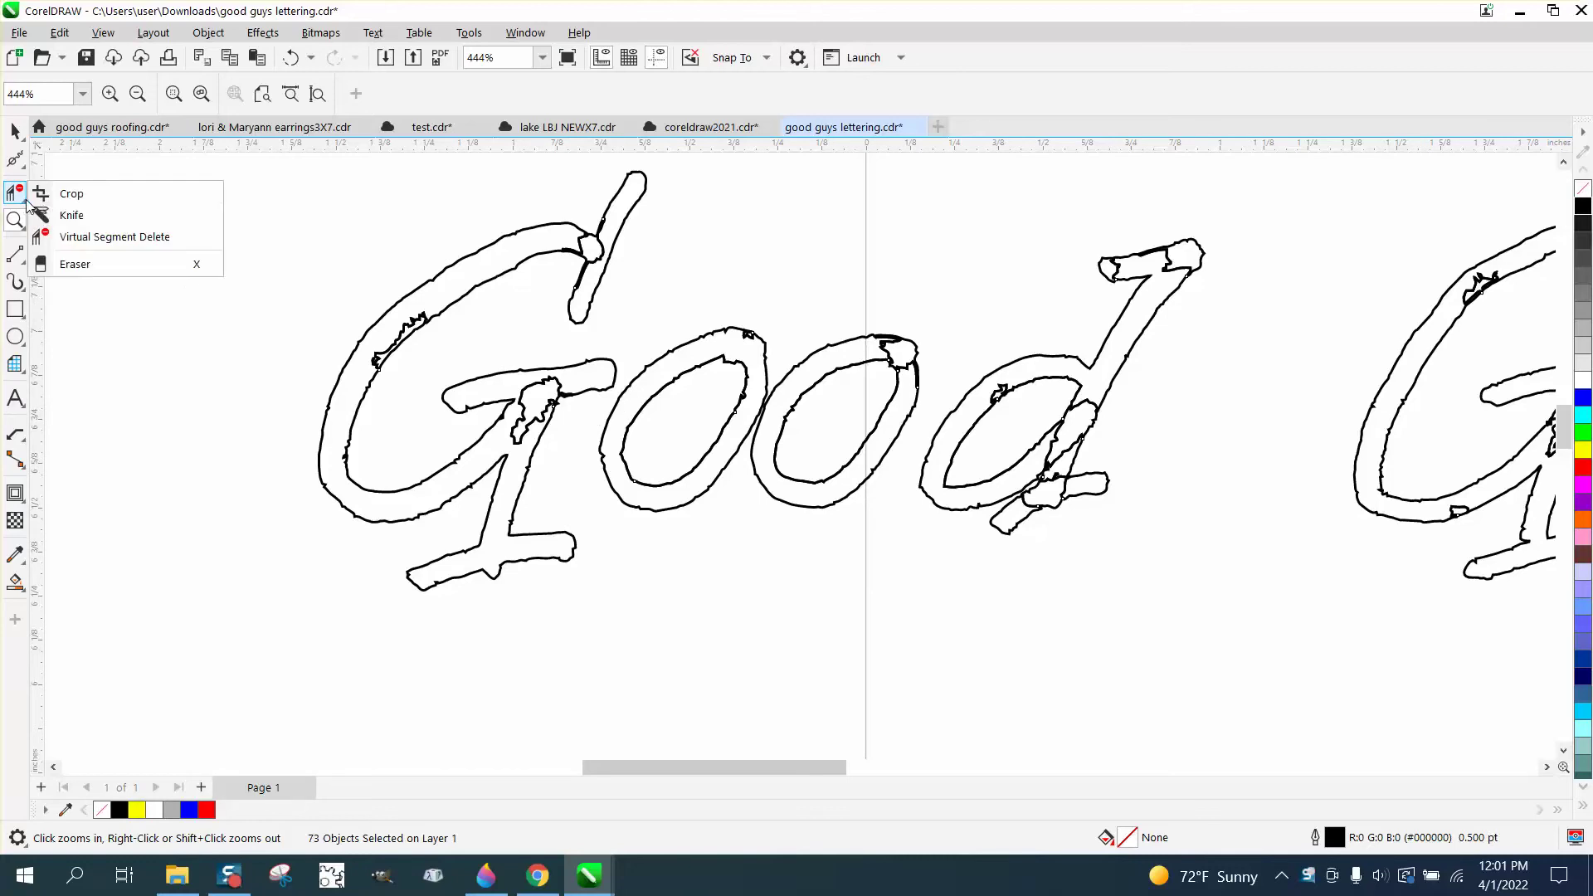
pyautogui.click(71, 213)
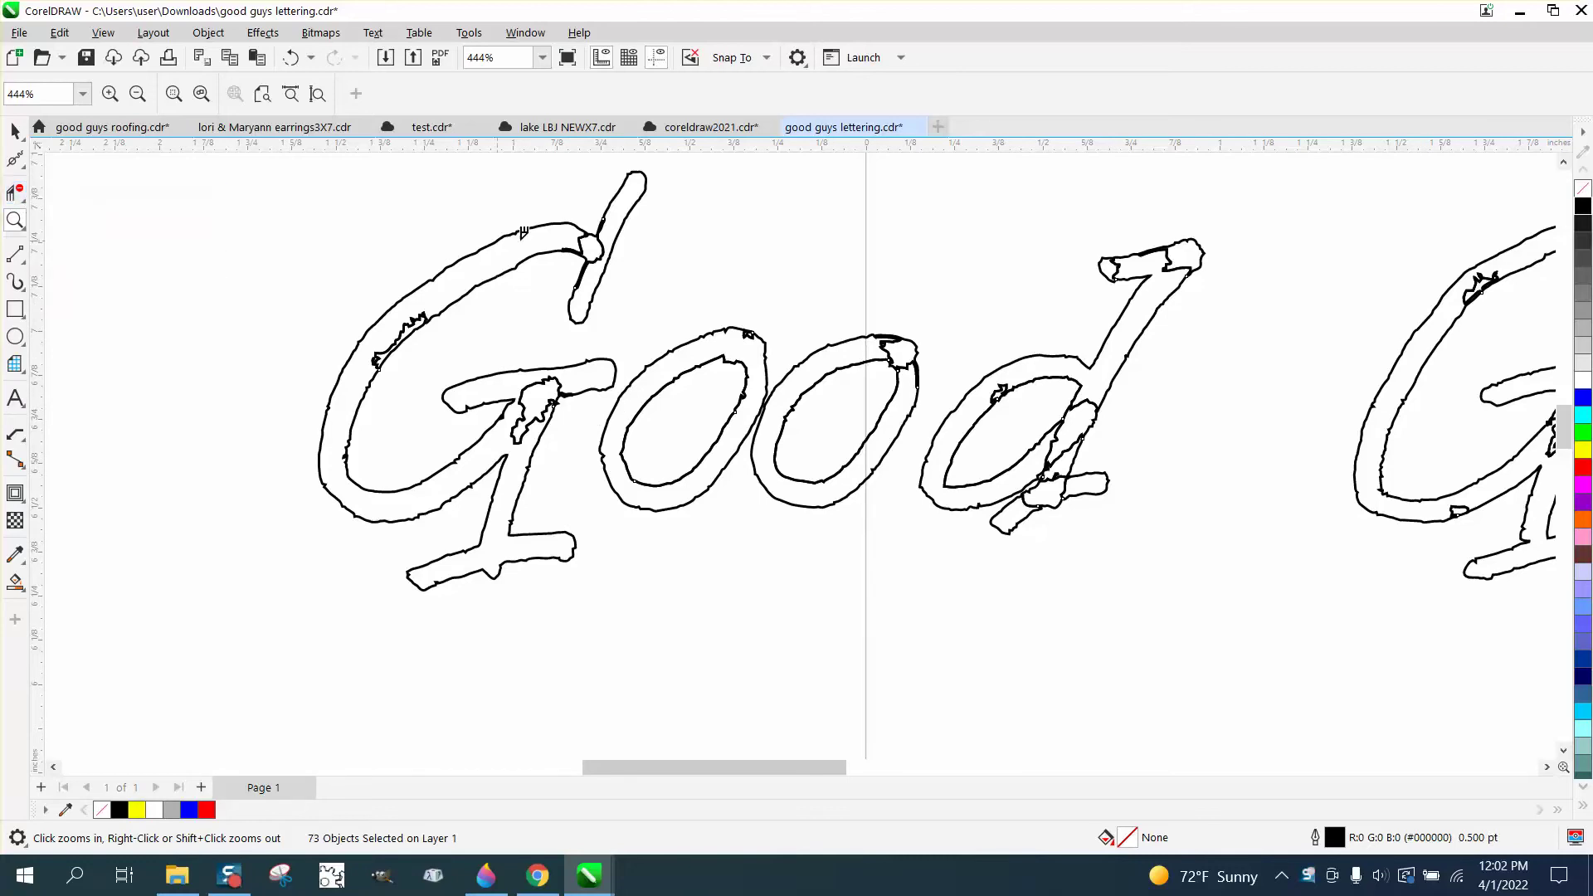
pyautogui.click(615, 246)
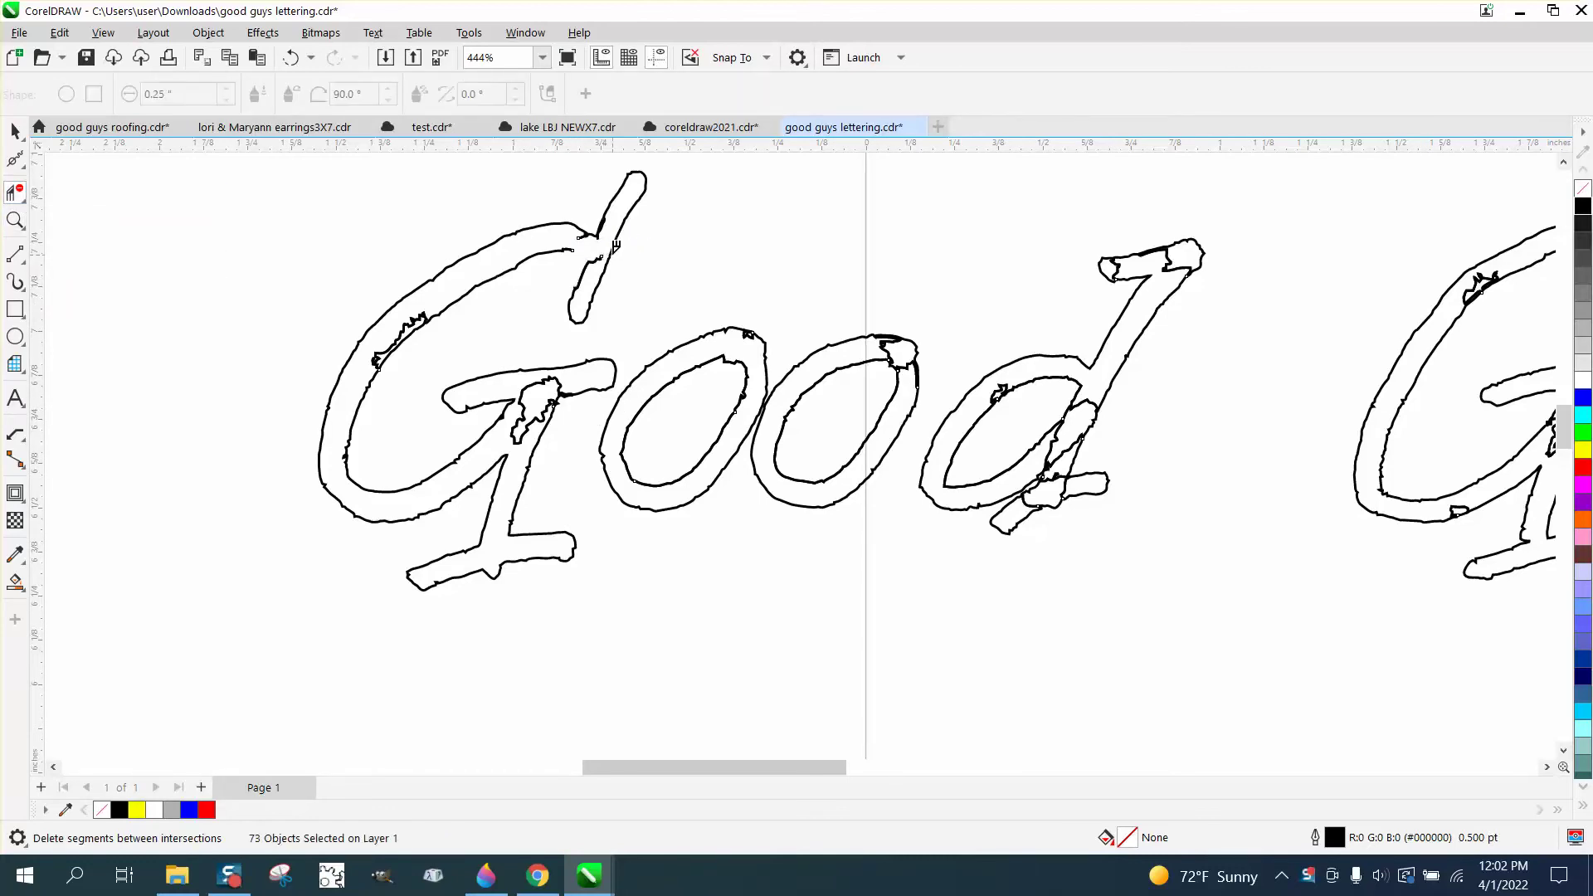
pyautogui.click(281, 58)
pyautogui.click(602, 235)
pyautogui.click(554, 385)
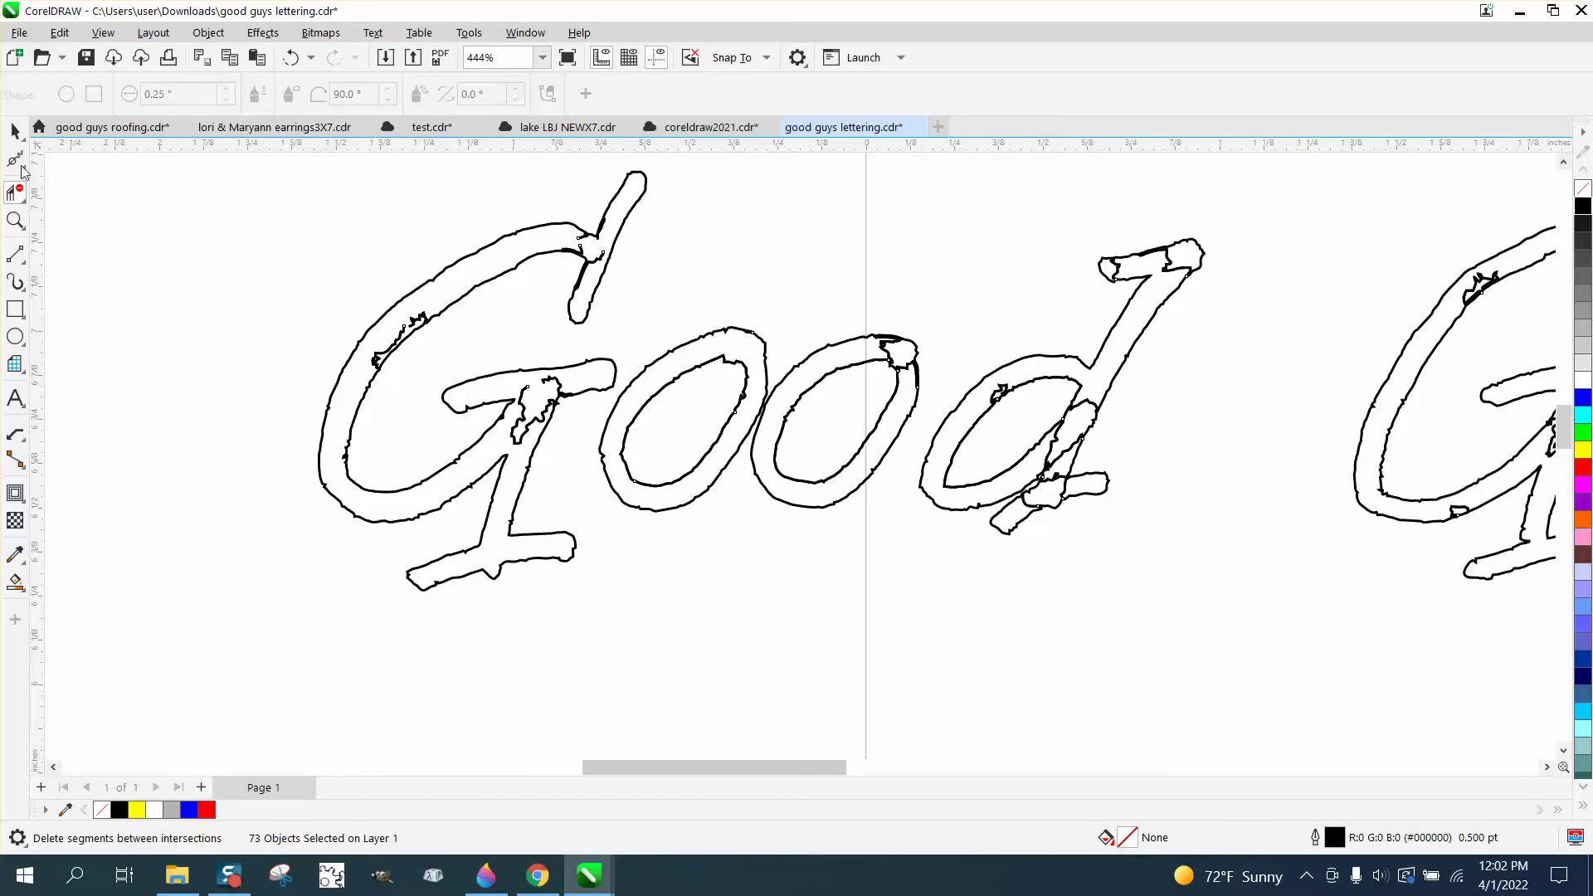
pyautogui.click(13, 131)
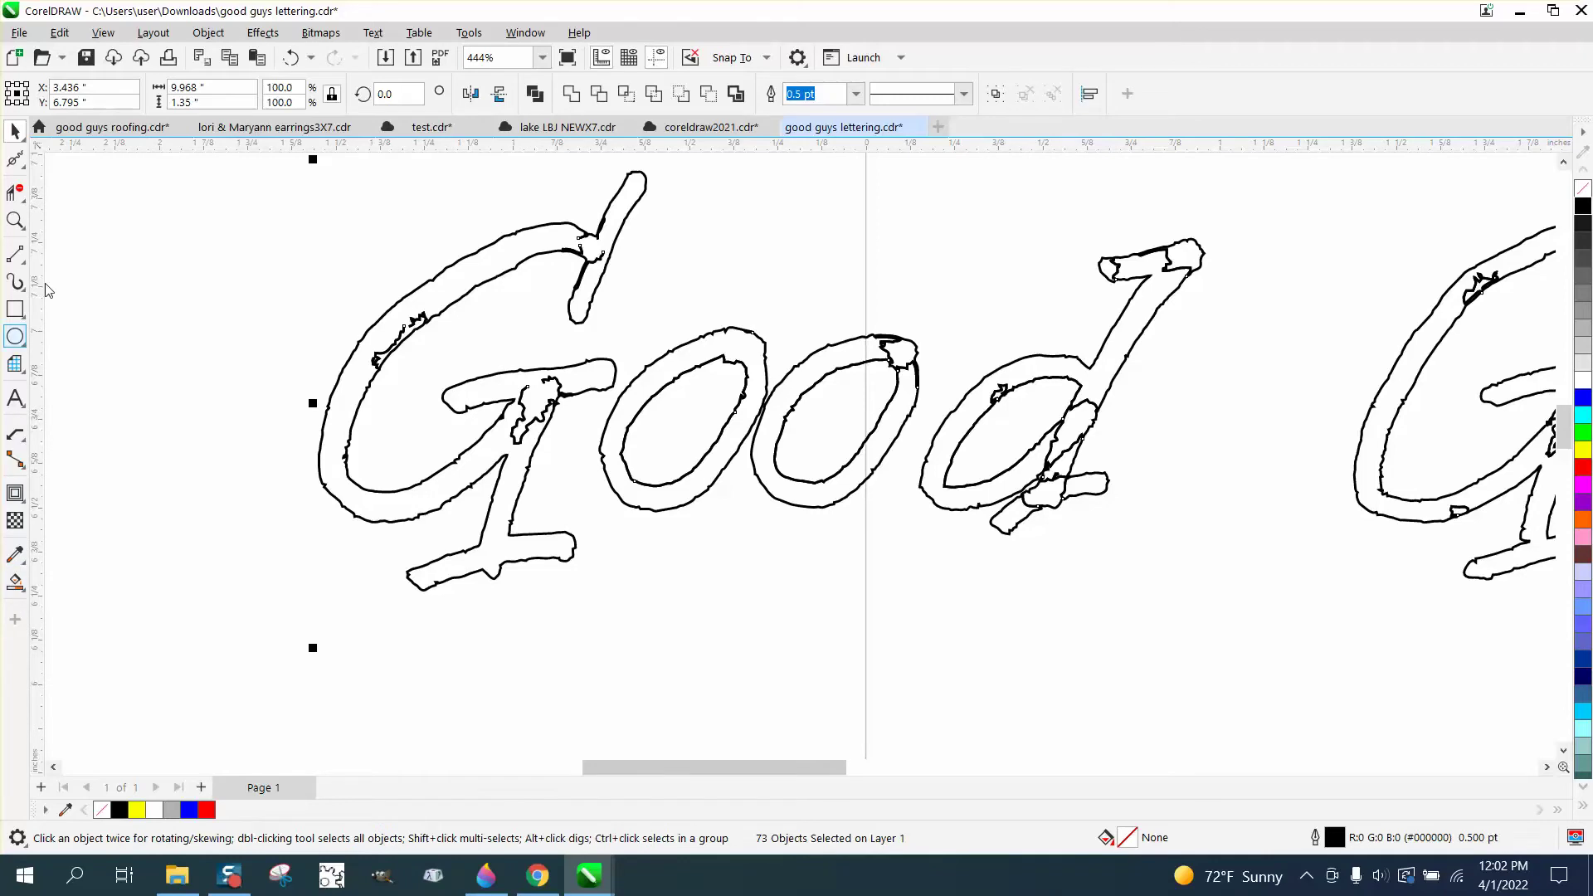
# Set the nudge distance to 2 inches and both duplicate offsets (X and Y) to 0.
pyautogui.click(757, 185)
pyautogui.click(674, 94)
pyautogui.write('2')
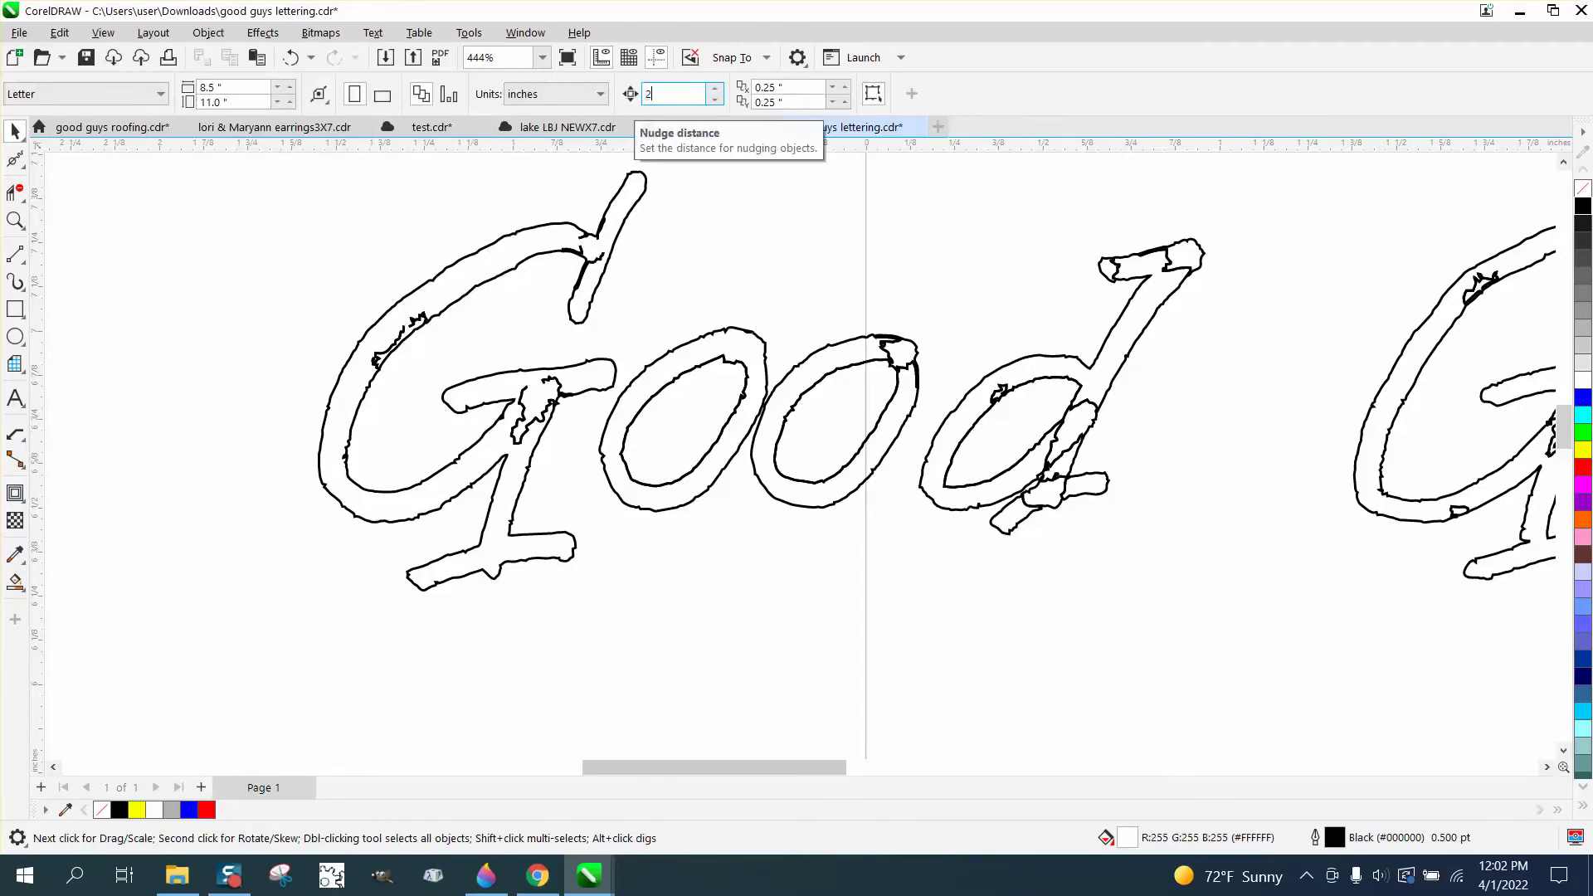
pyautogui.press('Tab')
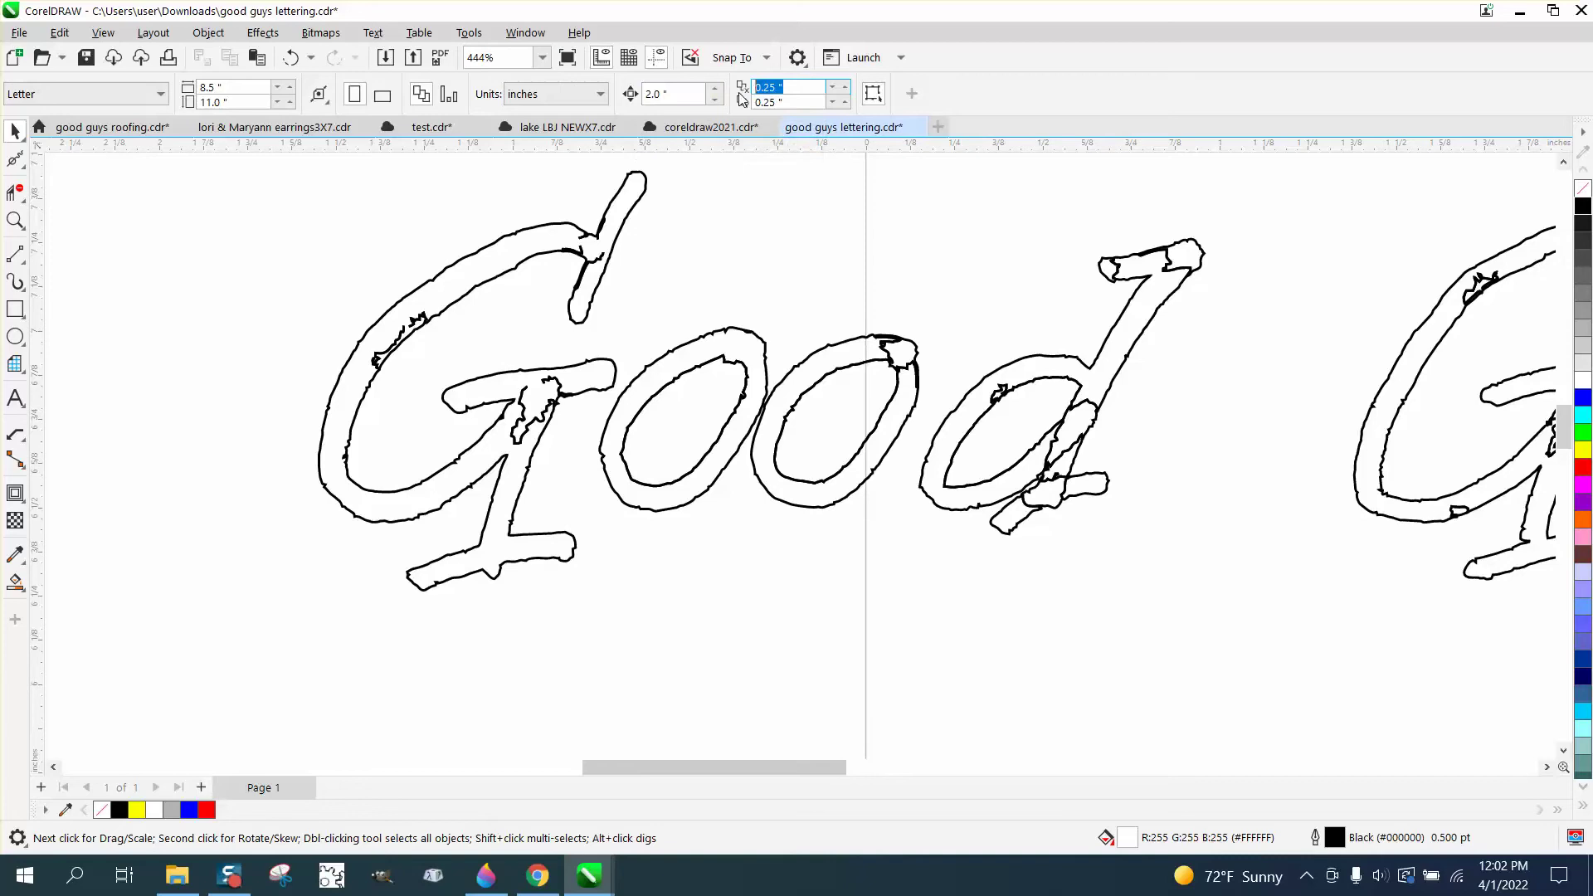
pyautogui.write('0')
pyautogui.press('Tab')
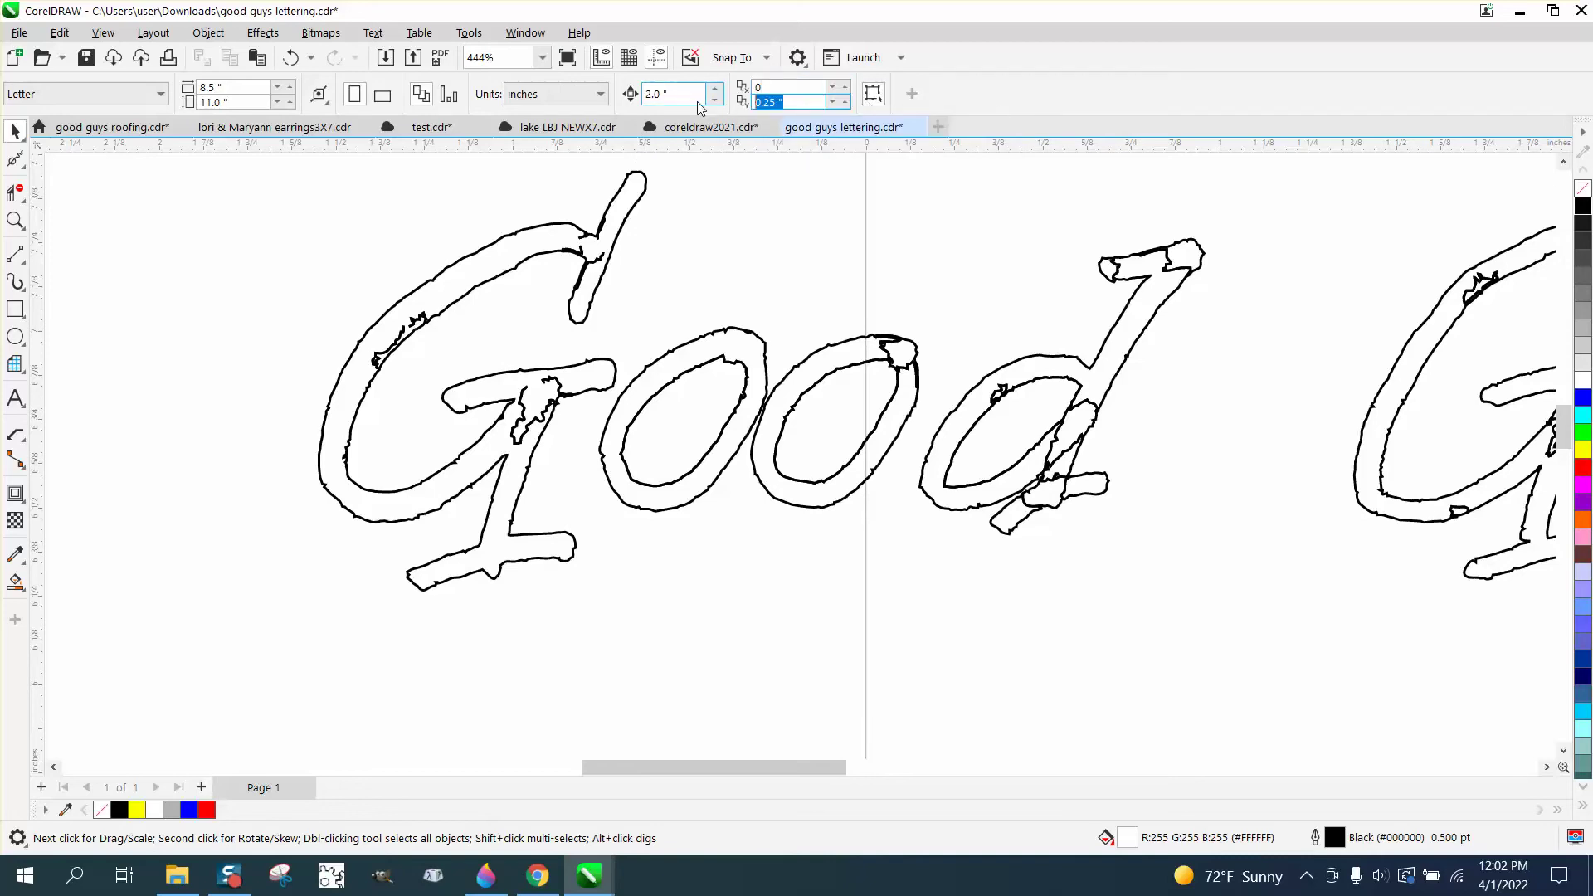
pyautogui.write('0')
pyautogui.press('Return')
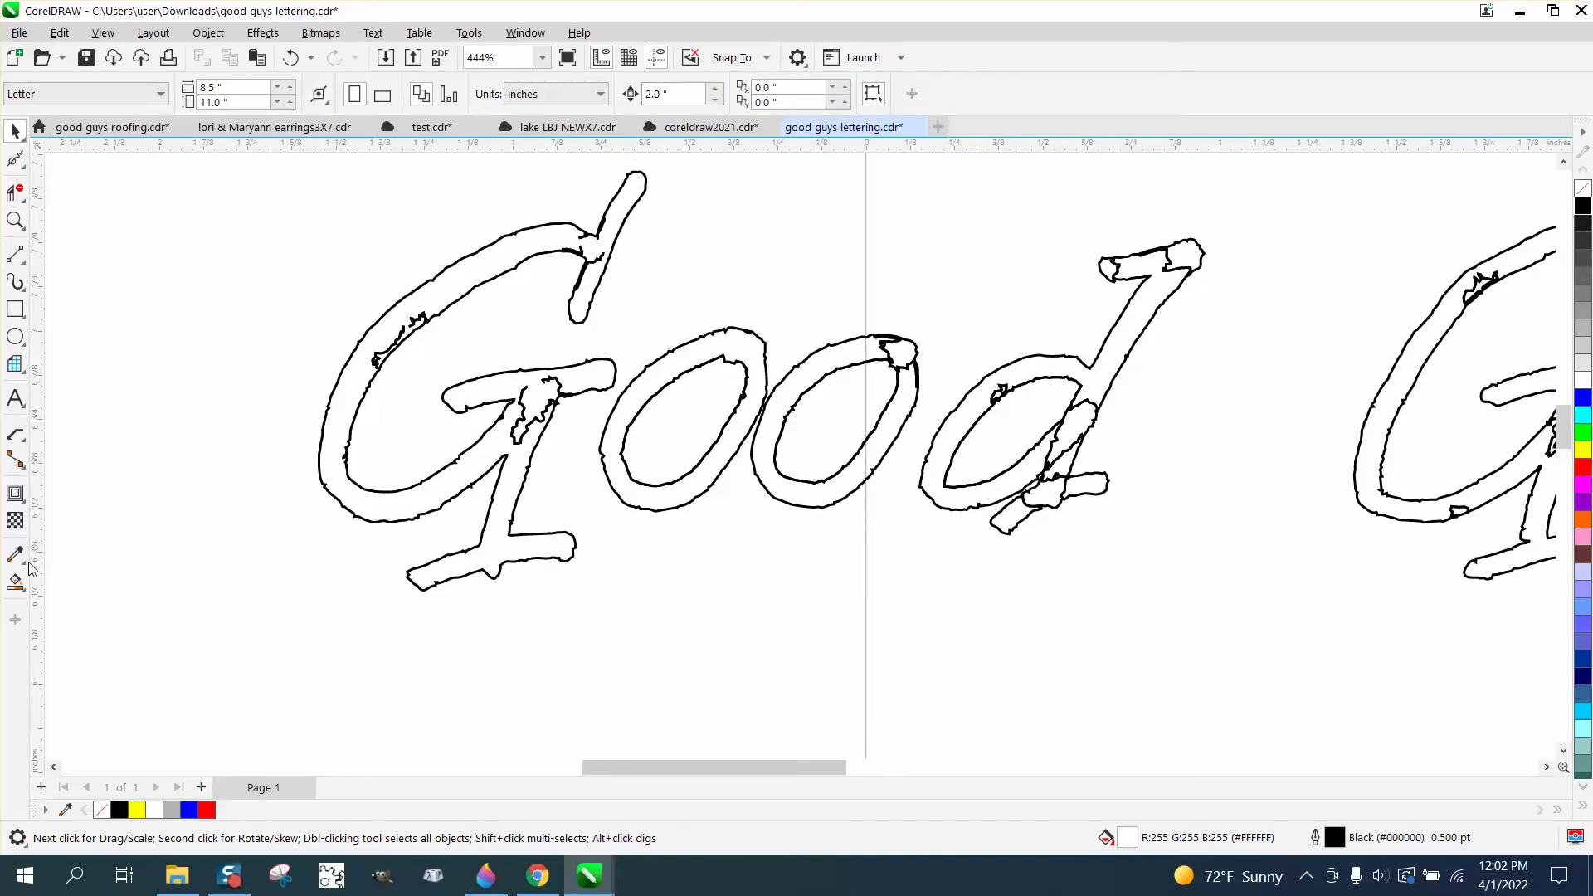
# Smart Fill the traced G into a new shape and nudge it 2 inches down.
pyautogui.click(16, 582)
pyautogui.scroll(-2, 356, 392)
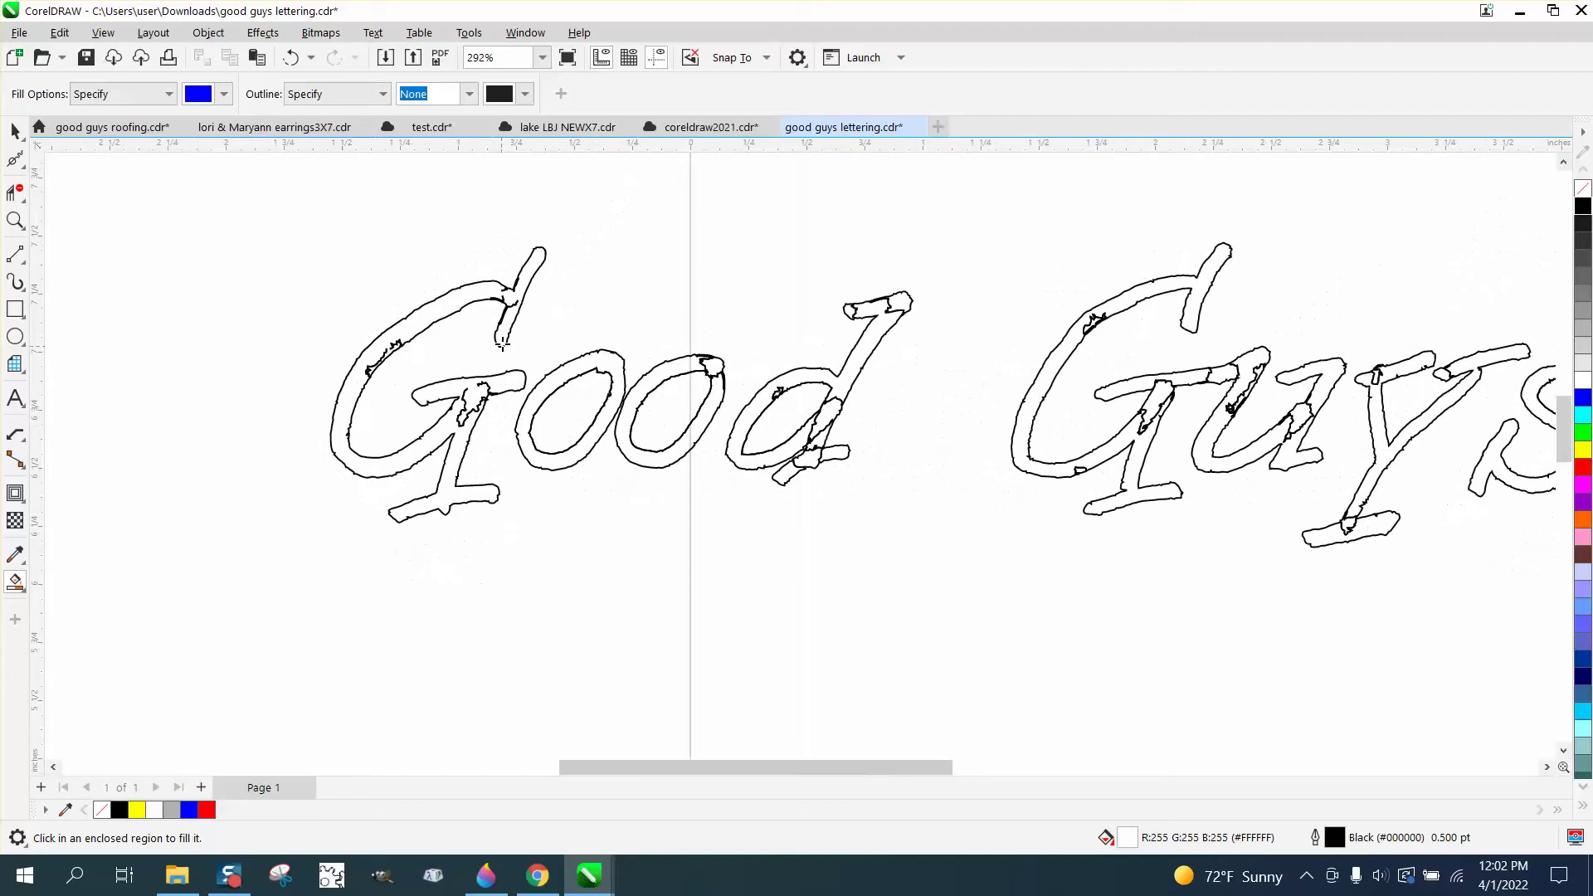
pyautogui.click(478, 292)
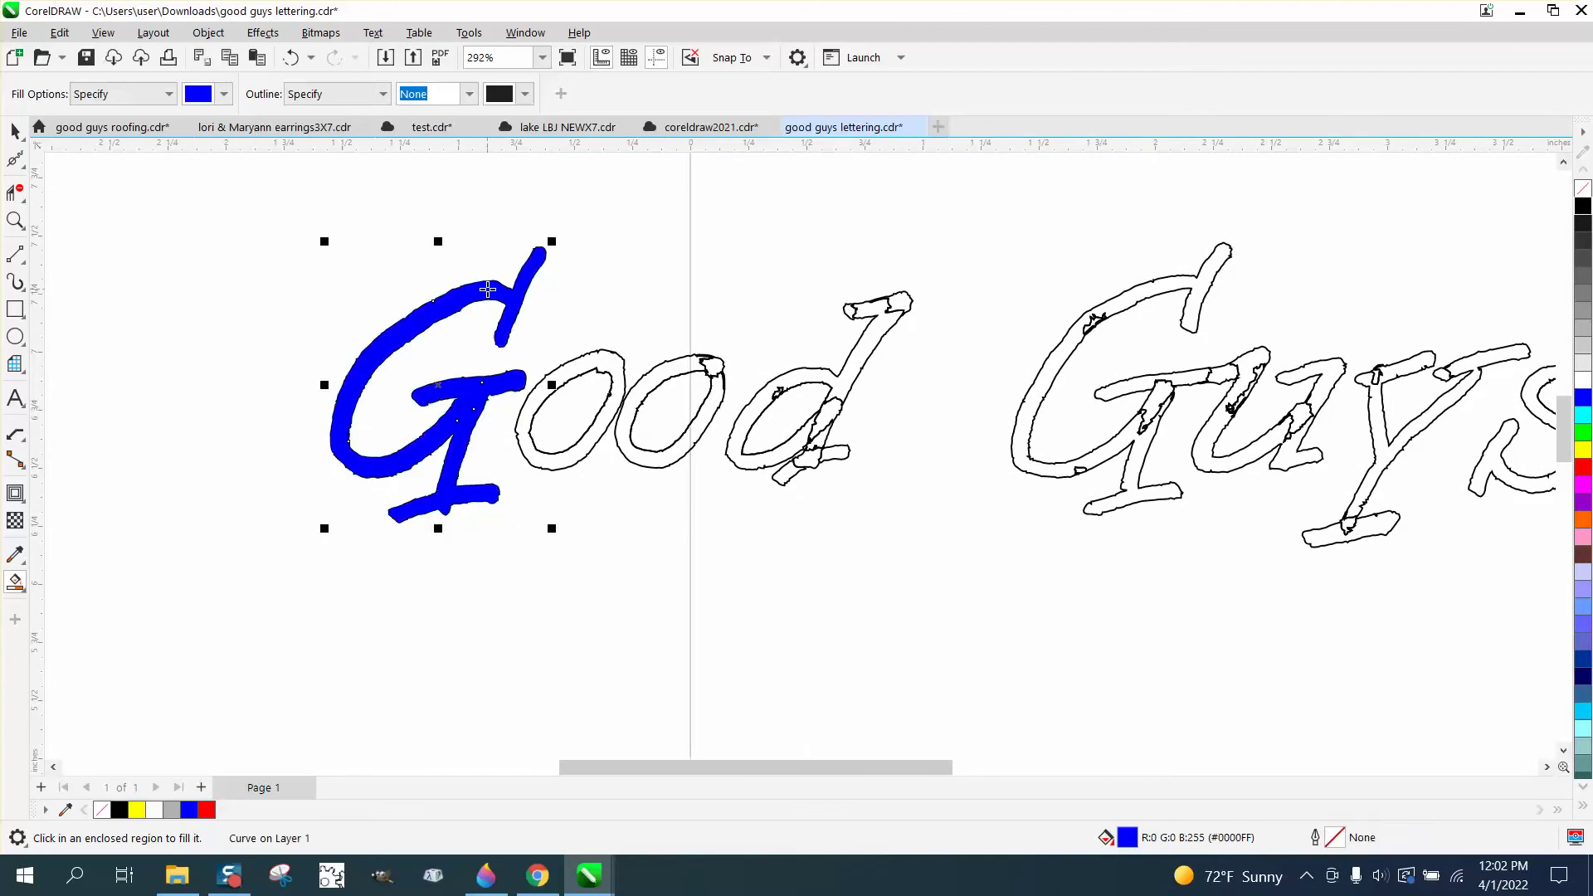
pyautogui.press('Down')
# Give the new G shape no fill and a dark grey outline.
pyautogui.scroll(-2, 501, 296)
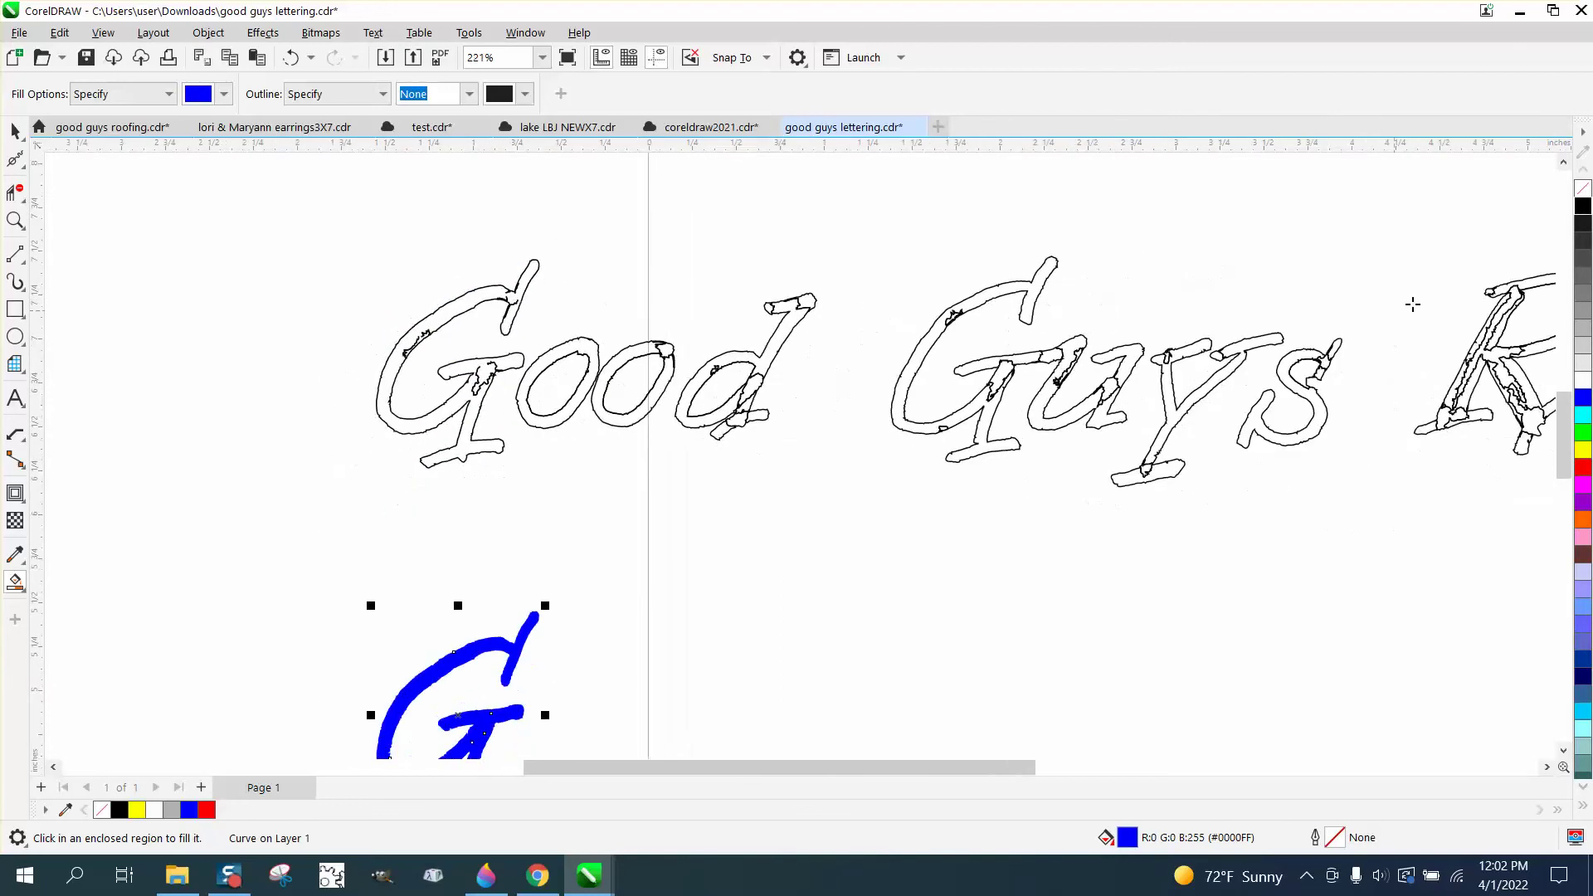
pyautogui.click(1583, 189)
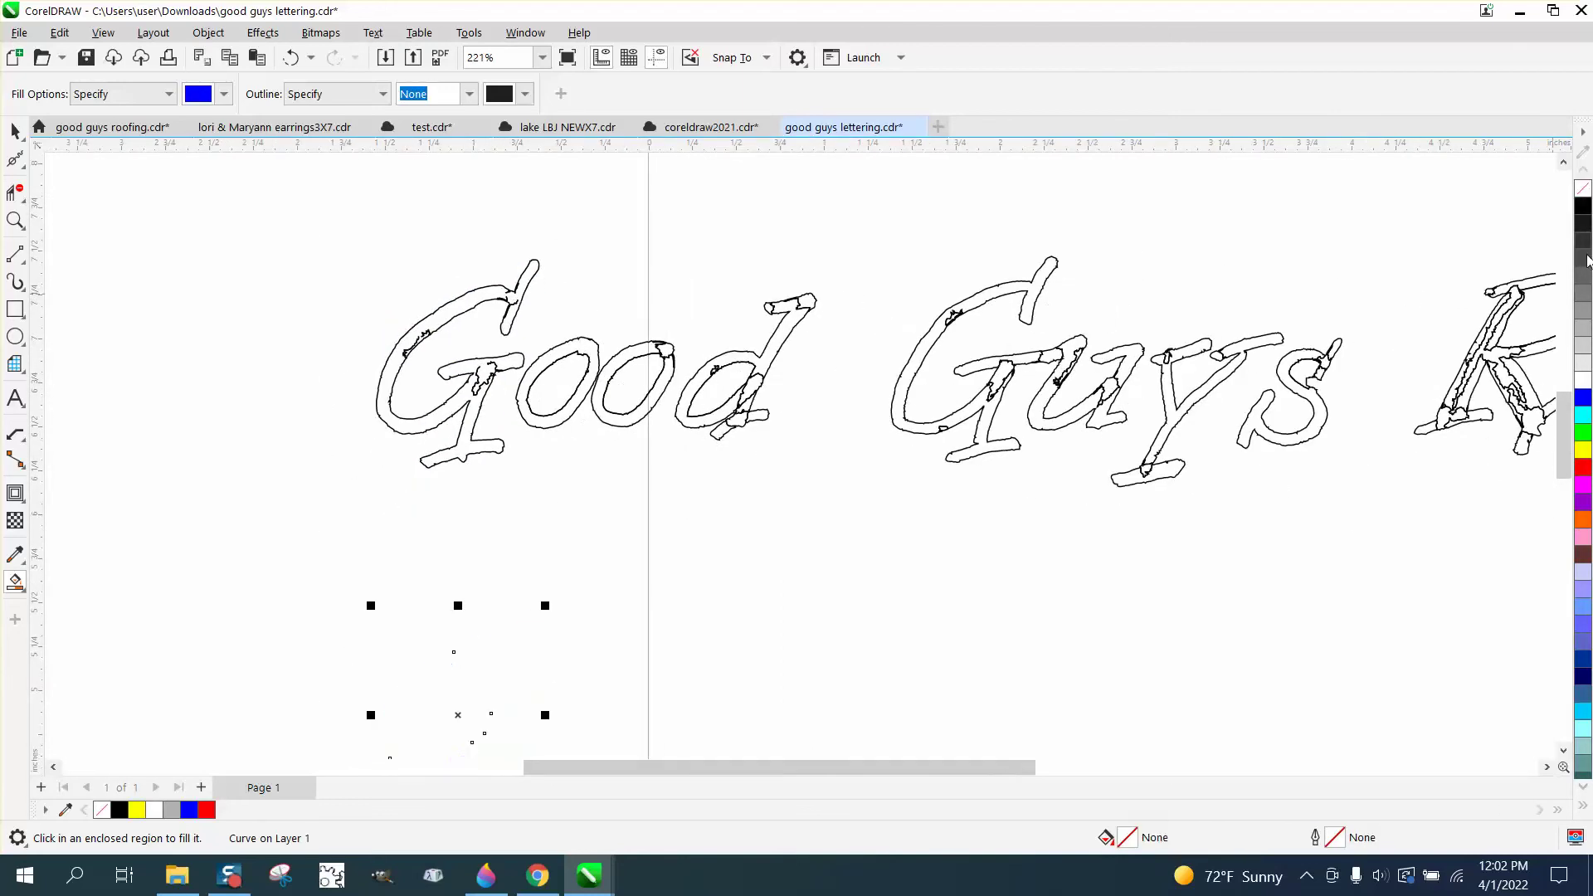
pyautogui.rightClick(1582, 226)
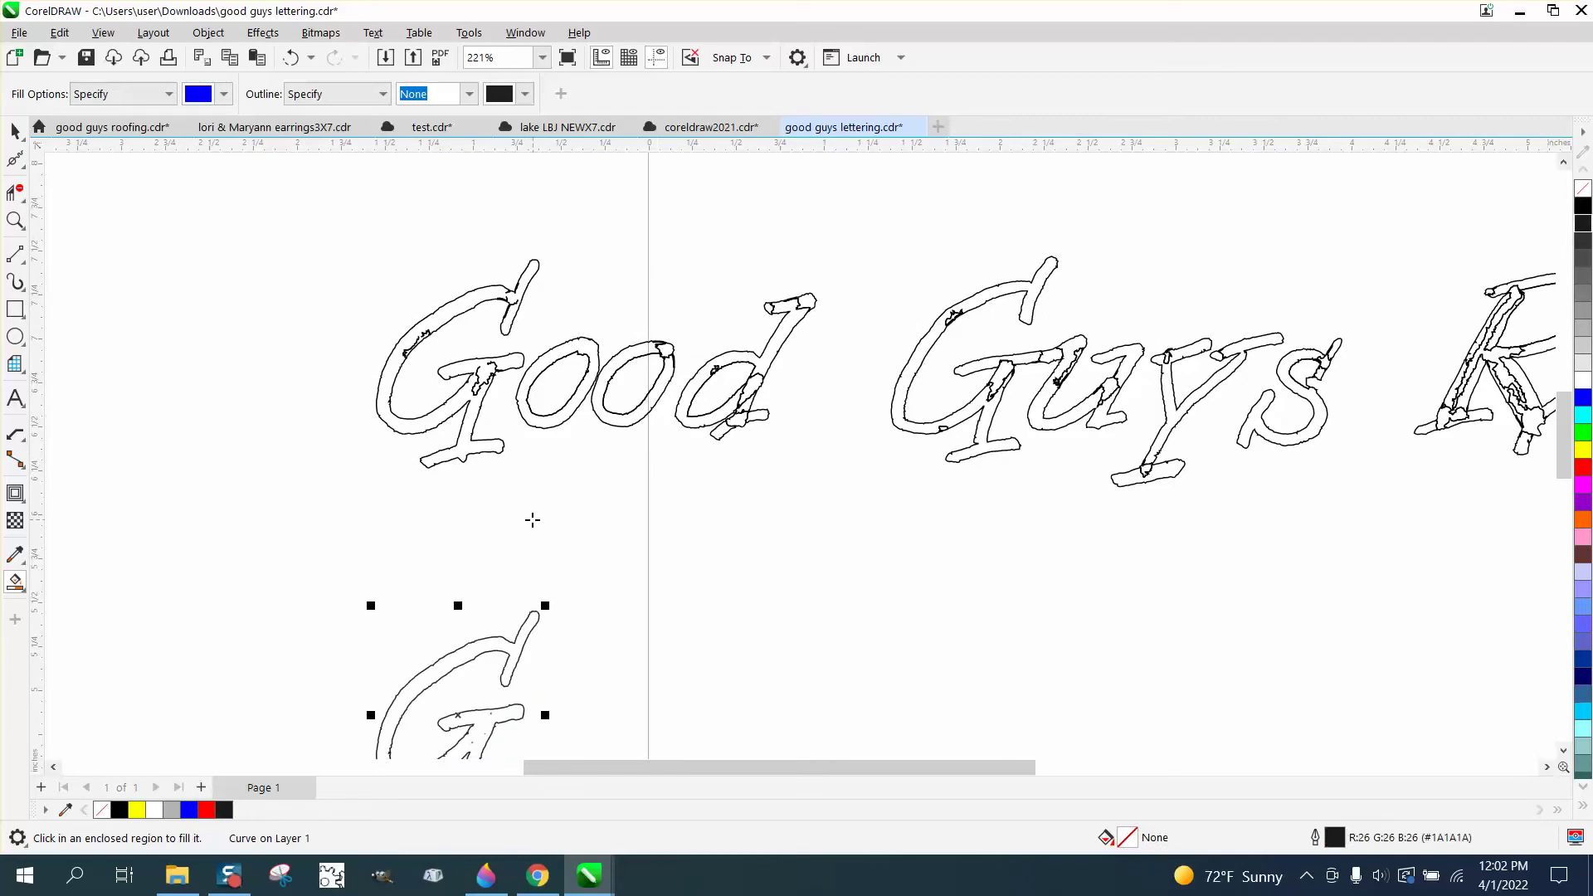
pyautogui.scroll(-2, 533, 519)
pyautogui.click(15, 220)
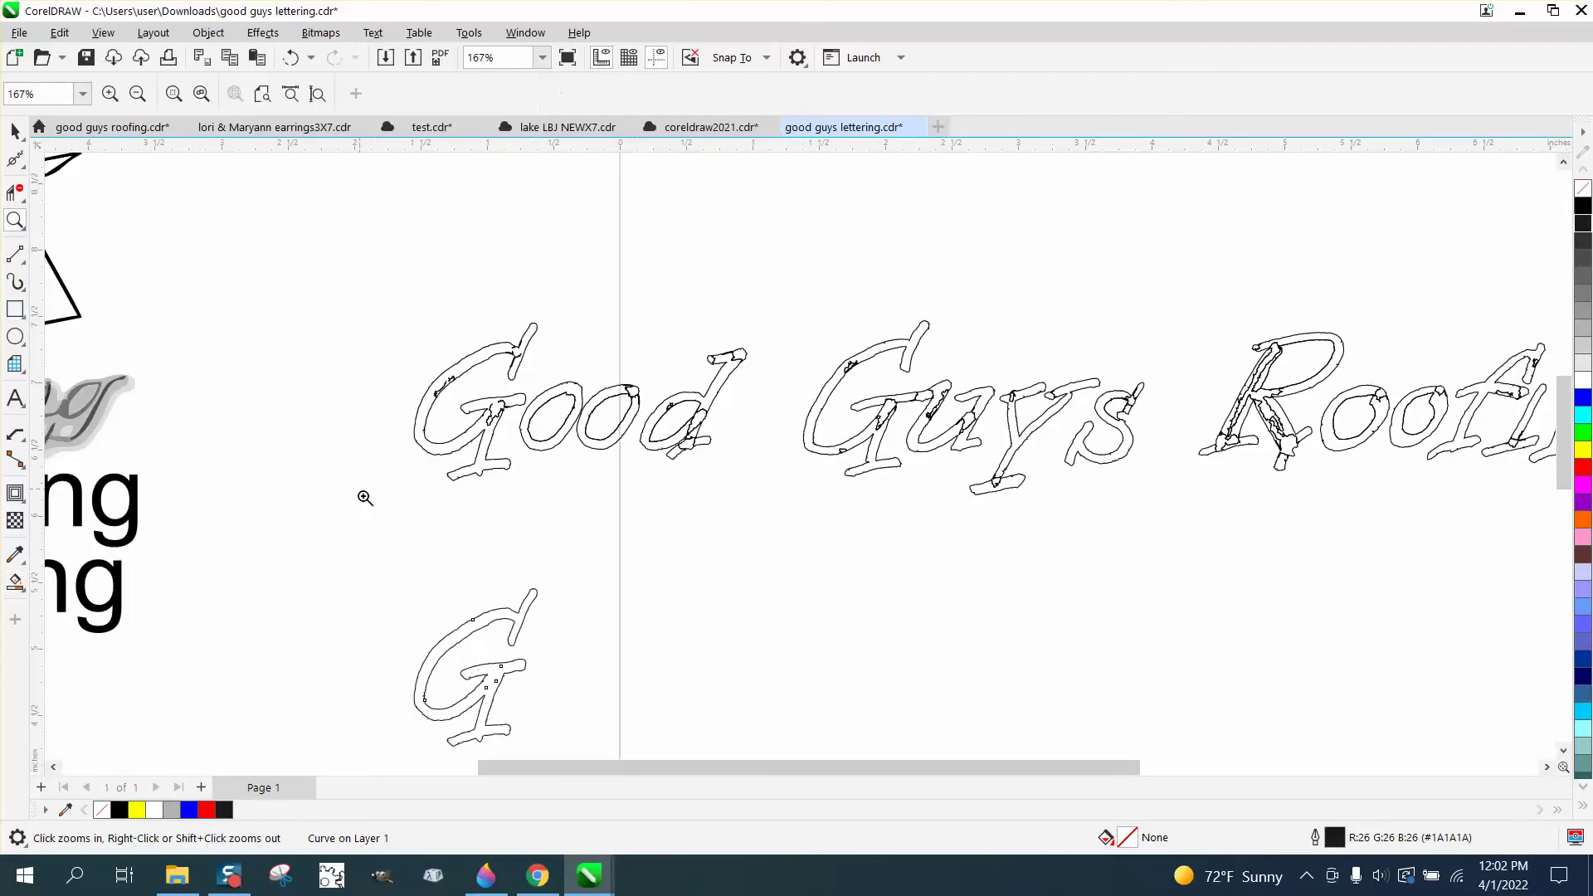
pyautogui.moveTo(630, 722); pyautogui.dragTo(647, 723)
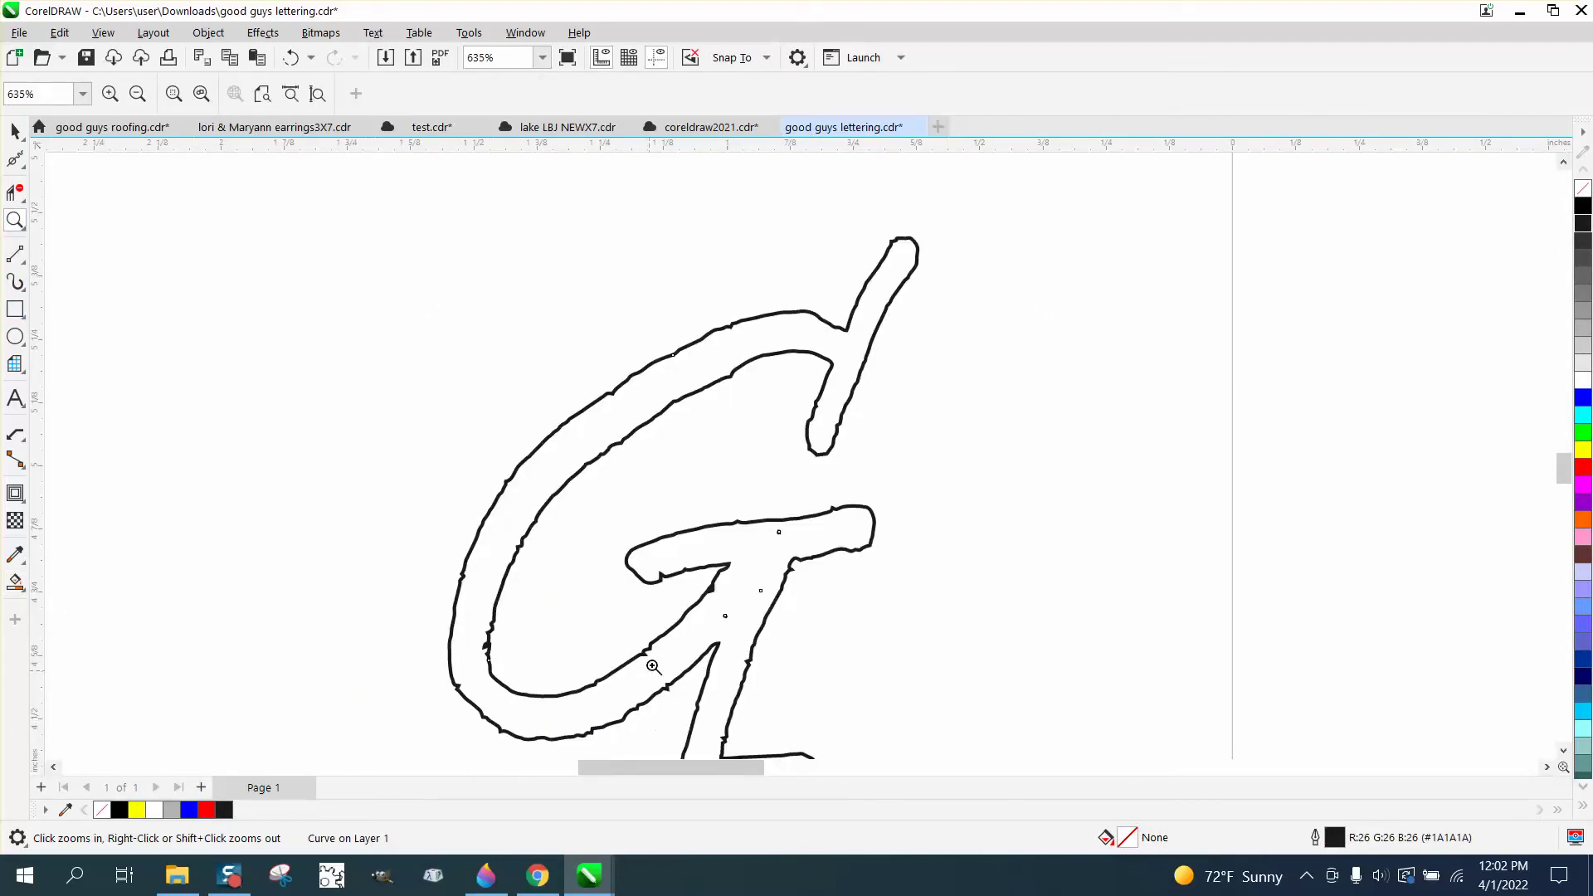
pyautogui.moveTo(796, 601); pyautogui.dragTo(907, 662)
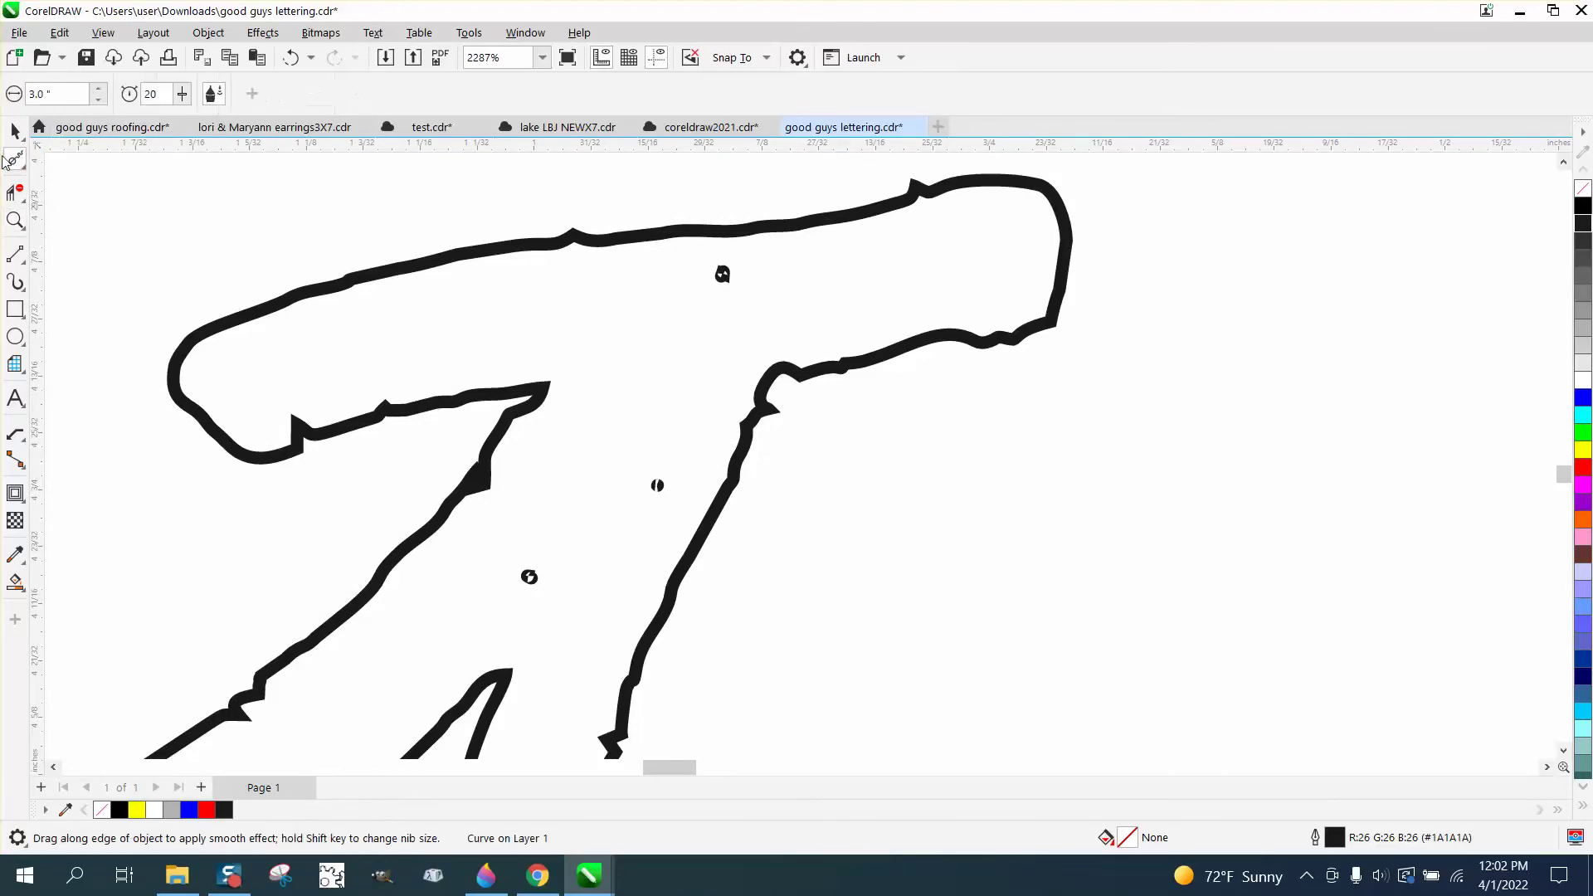
# Break the duplicated G curve apart into separate pieces.
pyautogui.click(15, 130)
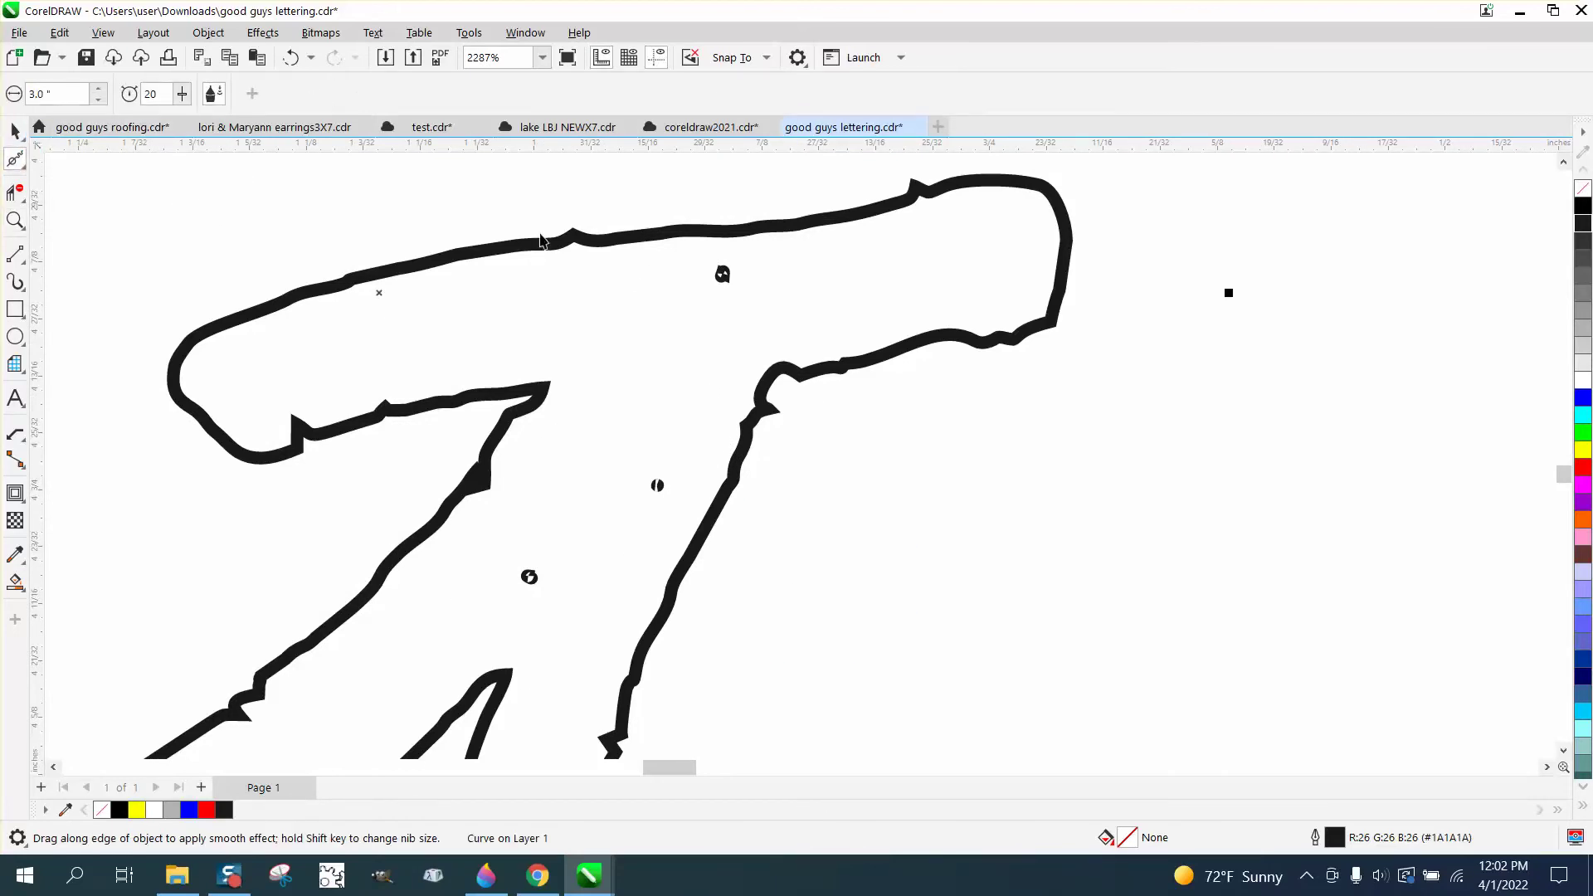
pyautogui.click(202, 40)
pyautogui.click(307, 474)
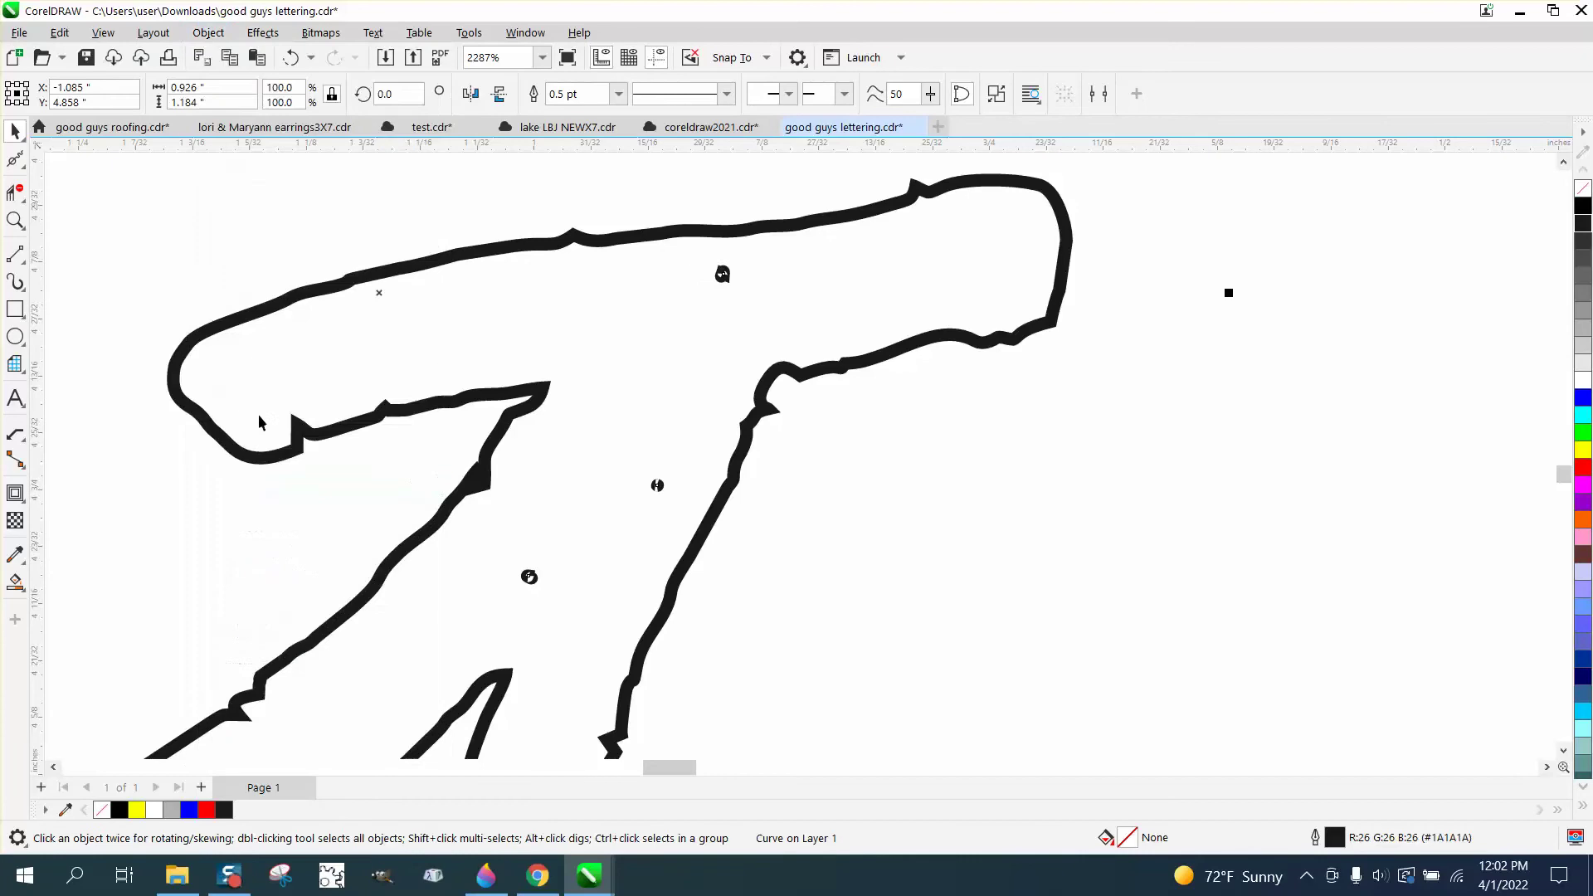
# Delete the three stray specks inside the G with the Shape tool.
pyautogui.click(25, 172)
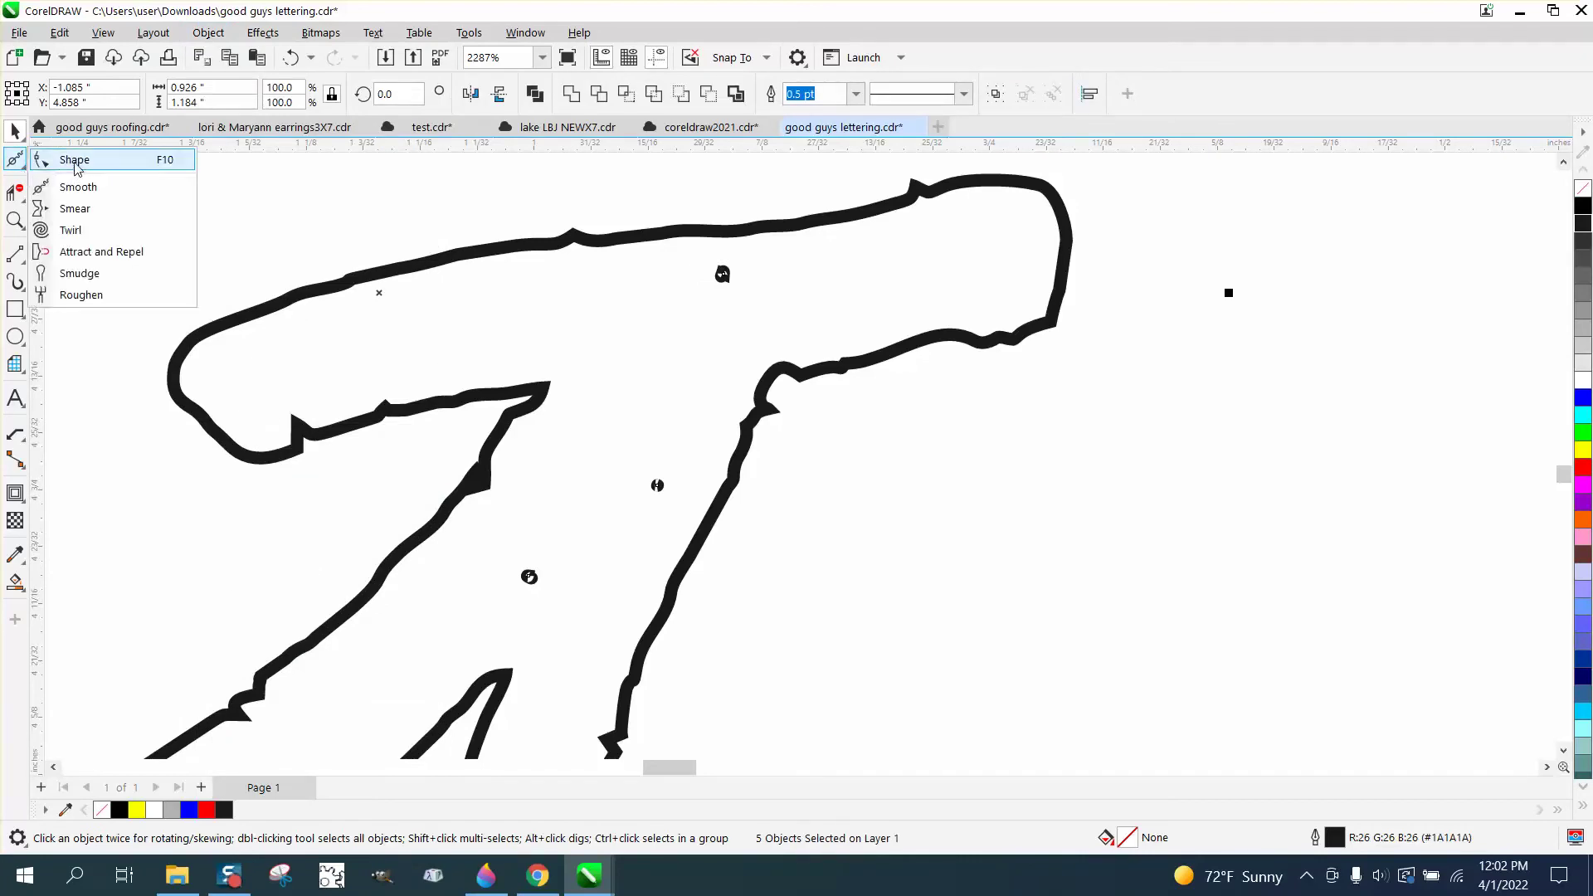
pyautogui.click(75, 160)
pyautogui.moveTo(670, 259); pyautogui.dragTo(768, 302)
pyautogui.press('Delete')
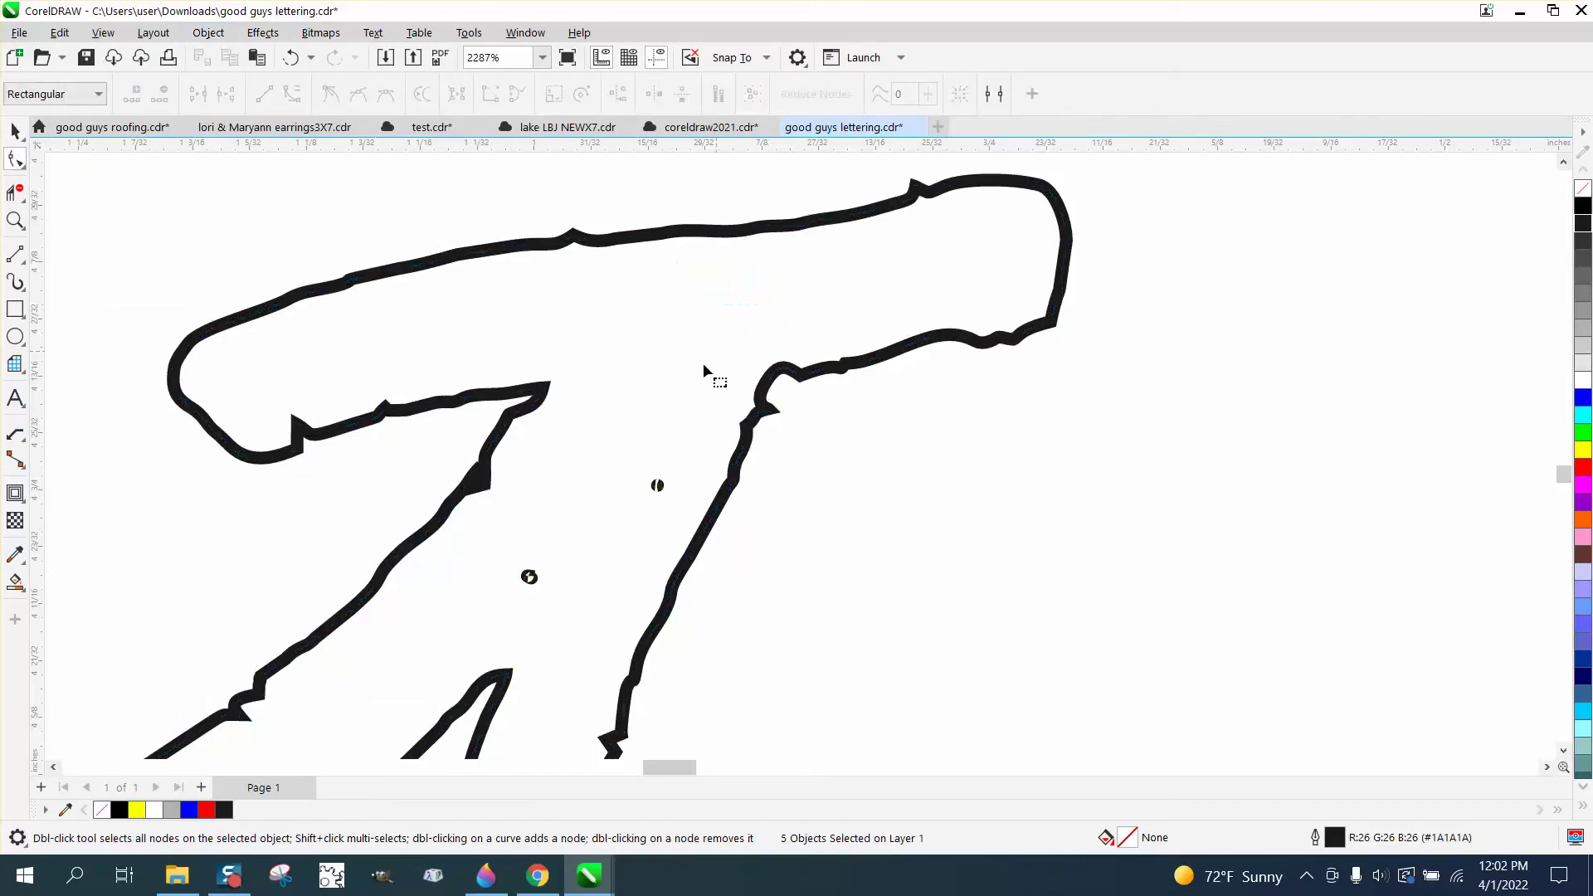
pyautogui.click(704, 370)
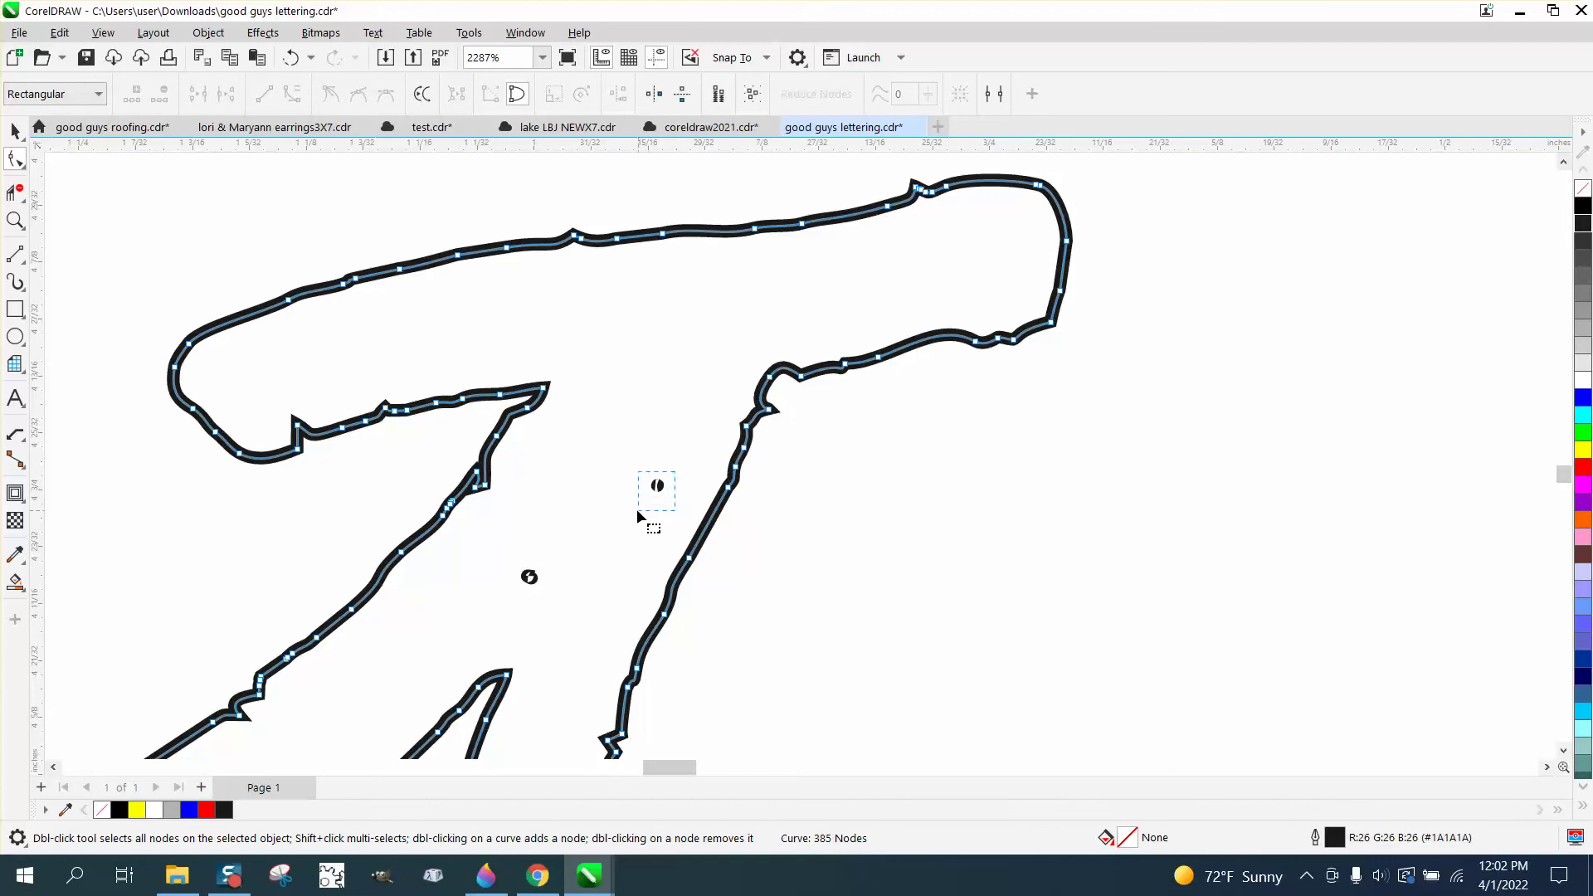
pyautogui.click(656, 488)
pyautogui.press('Delete')
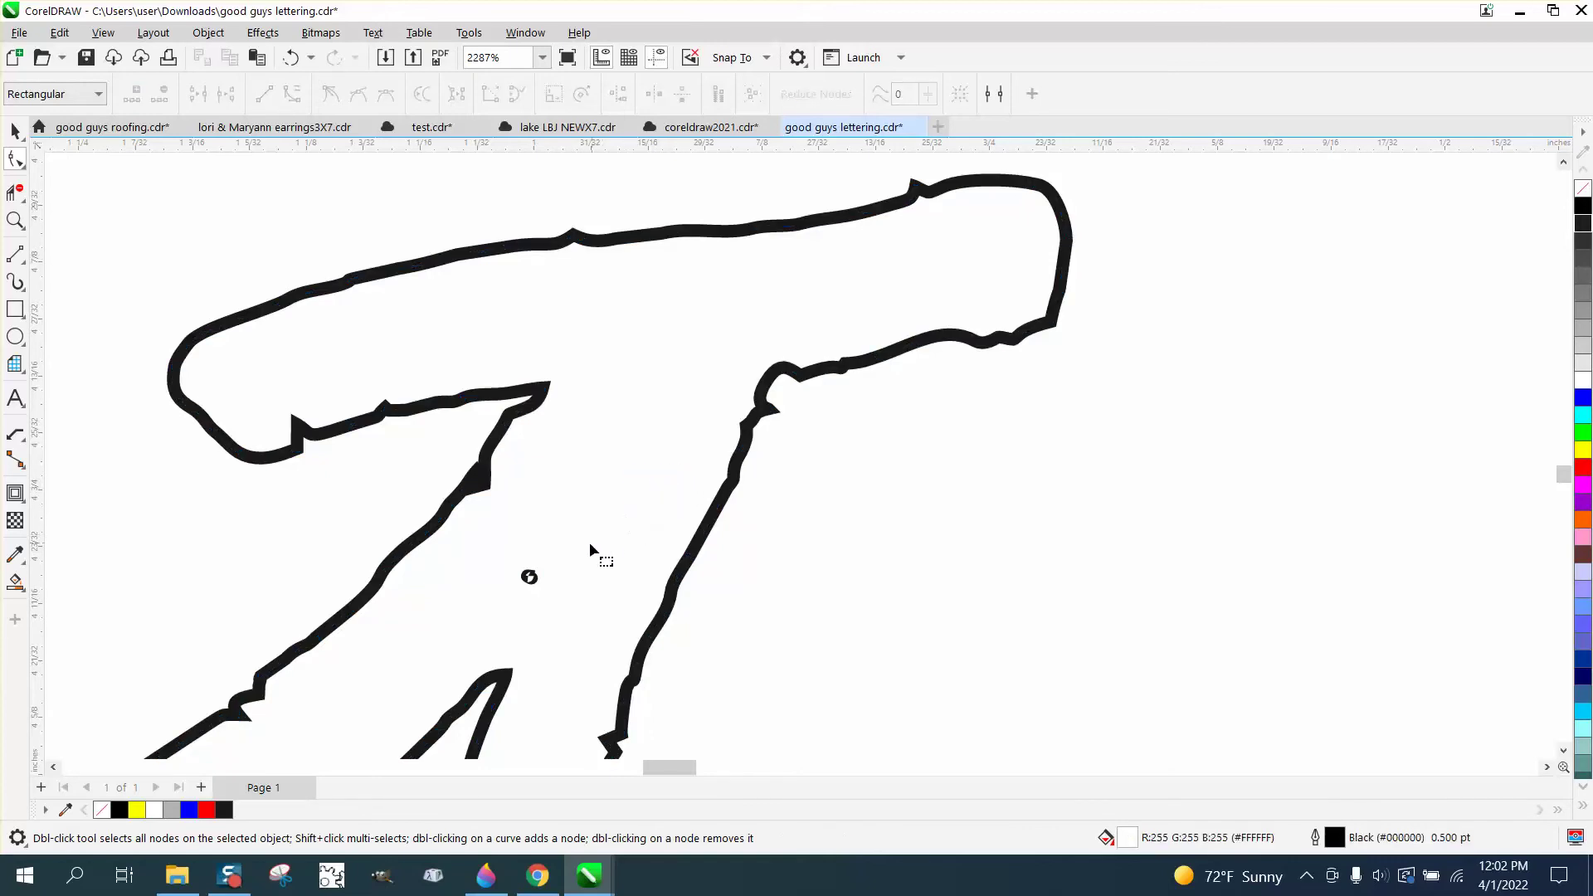
pyautogui.click(531, 577)
pyautogui.press('Delete')
pyautogui.scroll(-4, 493, 597)
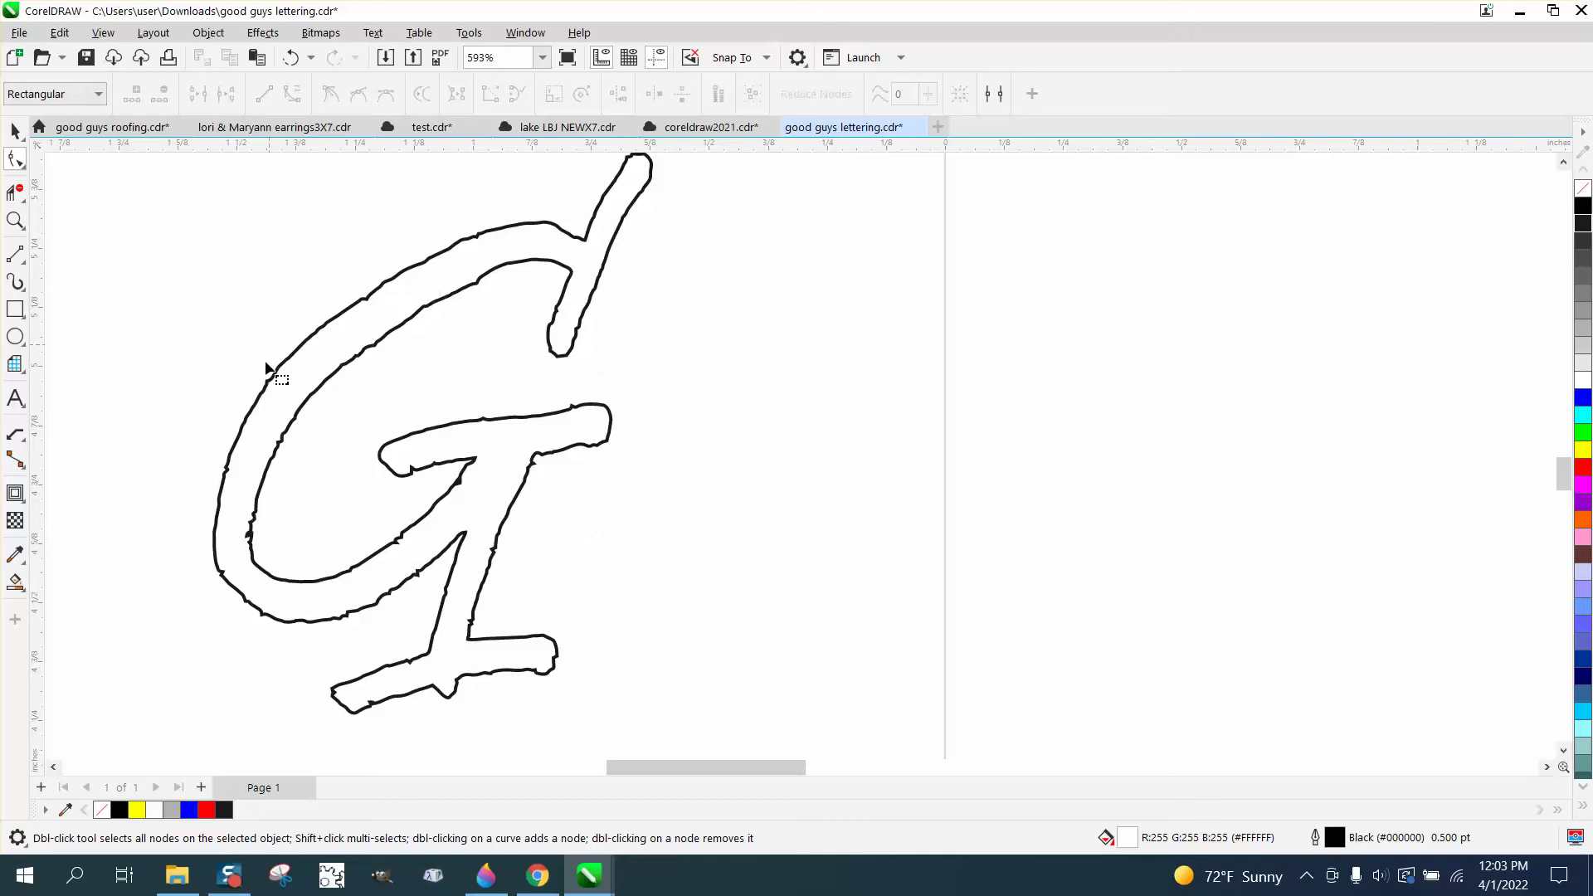
# Delete the spur's node on the G's stroke edge, leaving the curve at 384 nodes.
pyautogui.click(16, 228)
pyautogui.moveTo(206, 498); pyautogui.dragTo(292, 564)
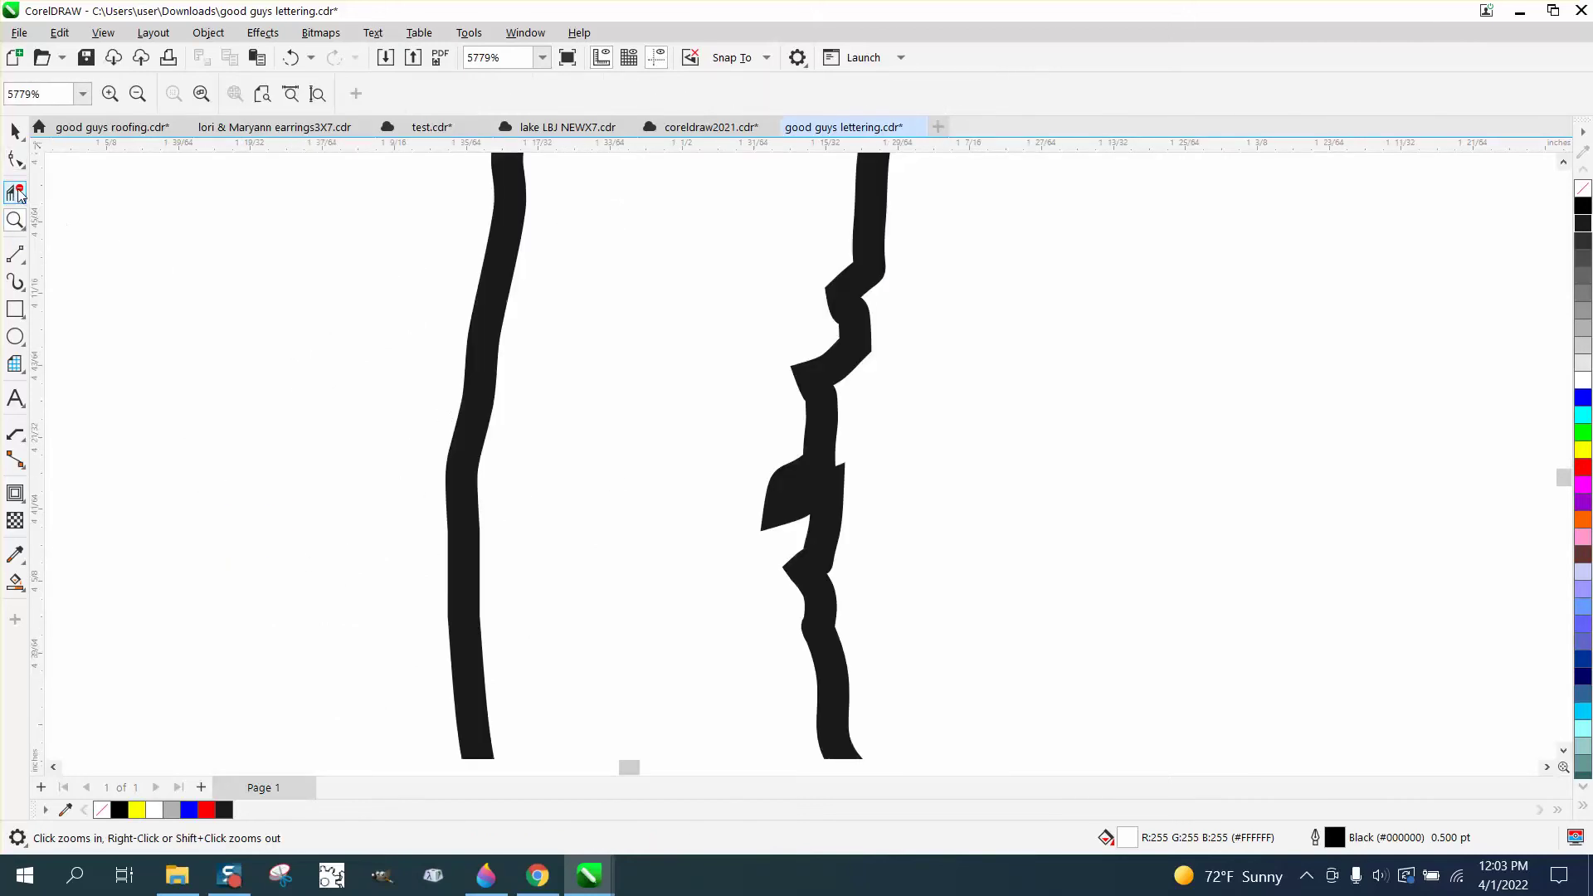
pyautogui.click(16, 160)
pyautogui.click(774, 507)
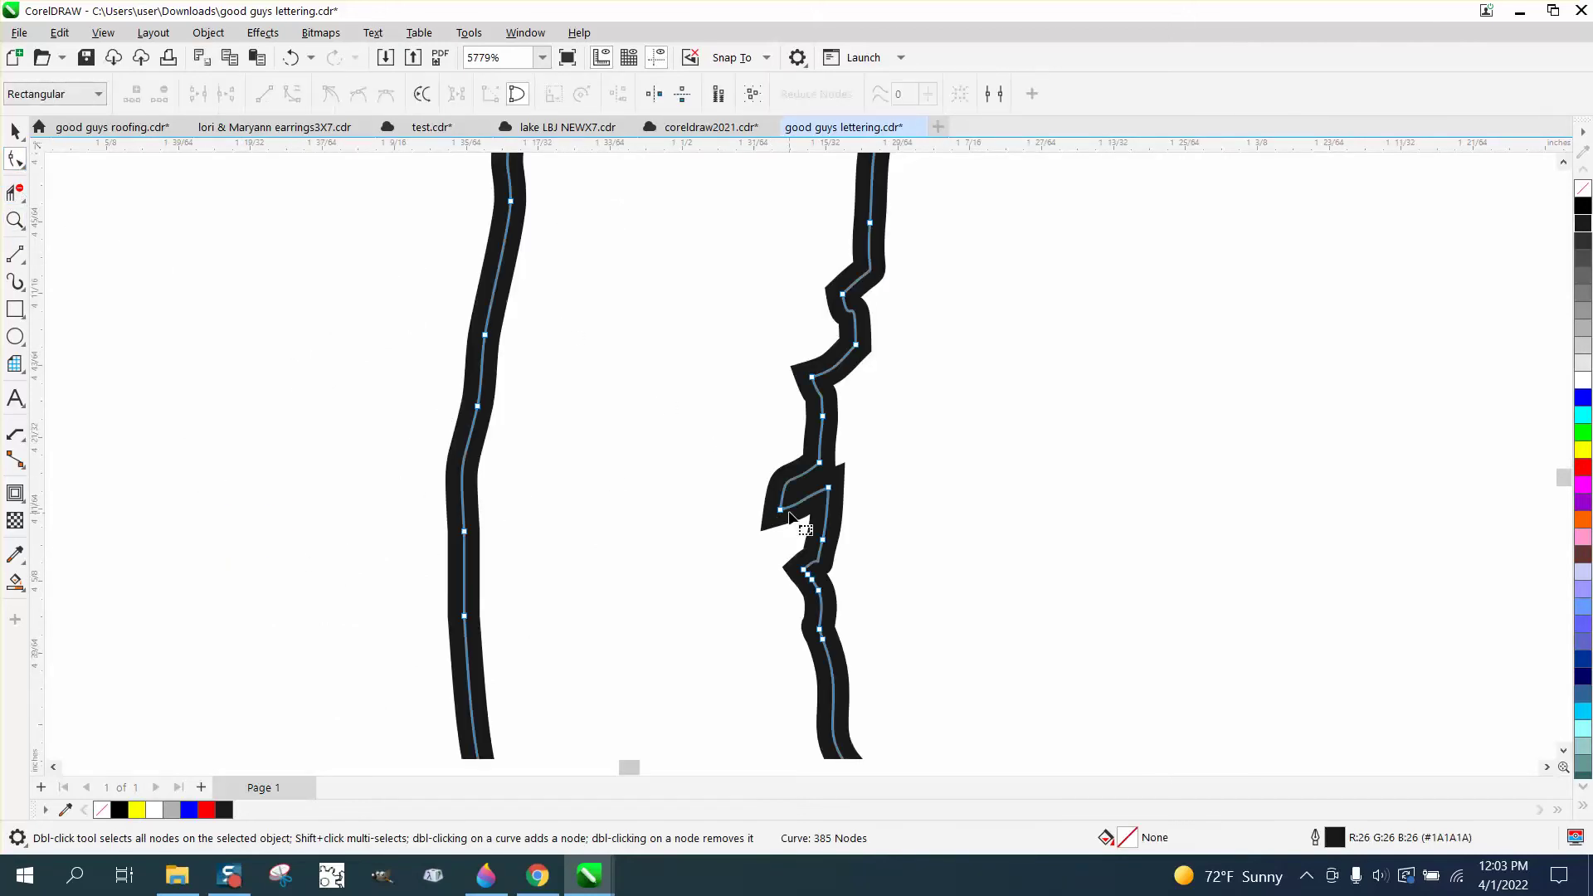
pyautogui.moveTo(757, 472); pyautogui.dragTo(855, 510)
pyautogui.press('Delete')
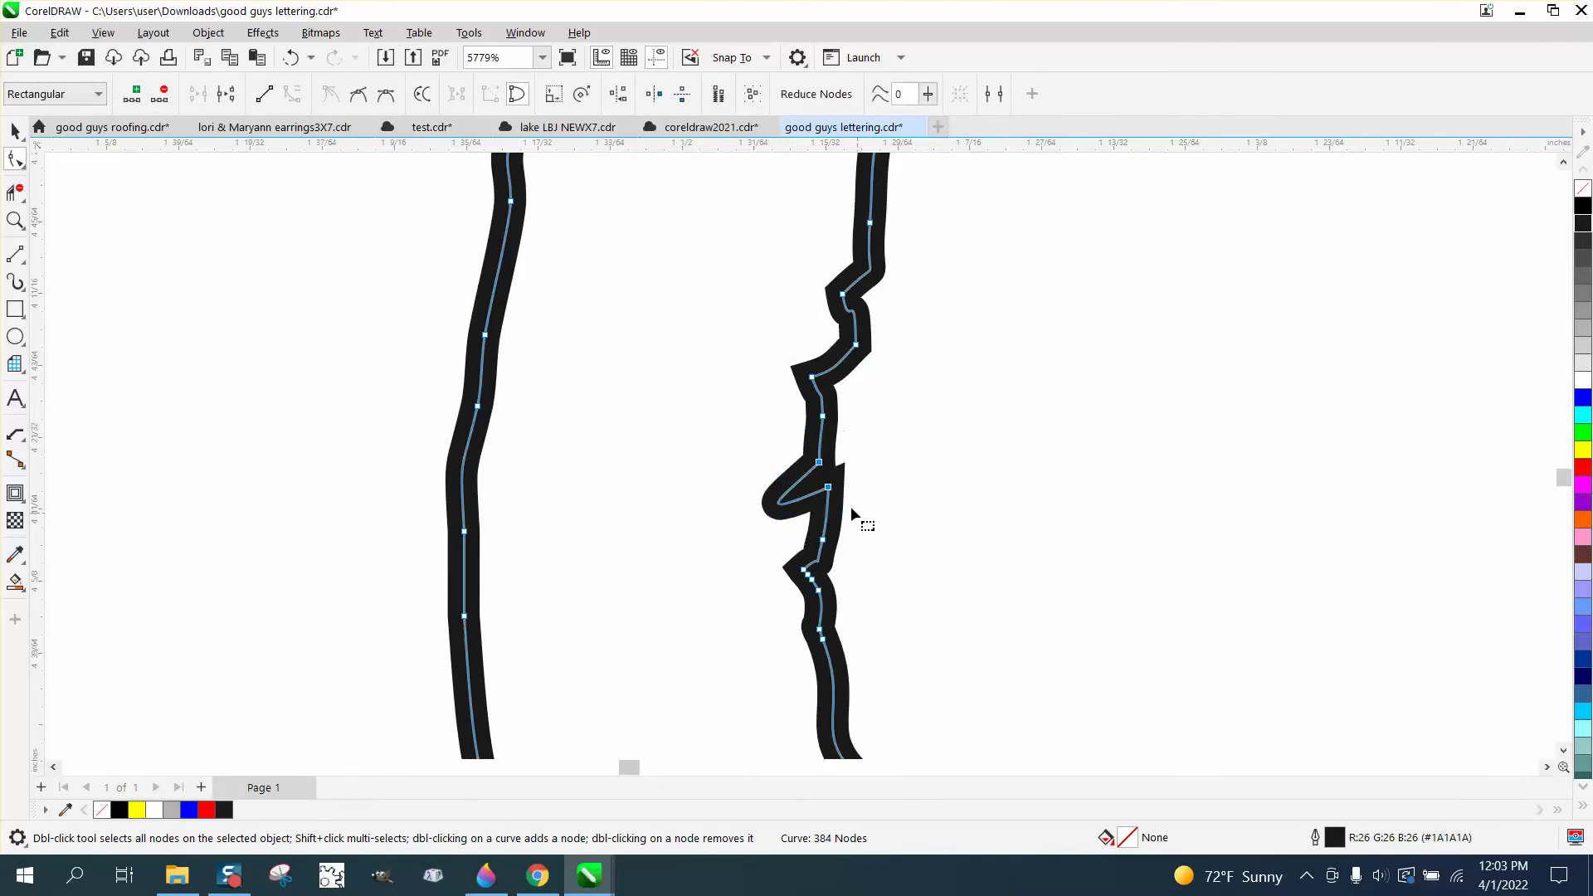
pyautogui.rightClick(829, 489)
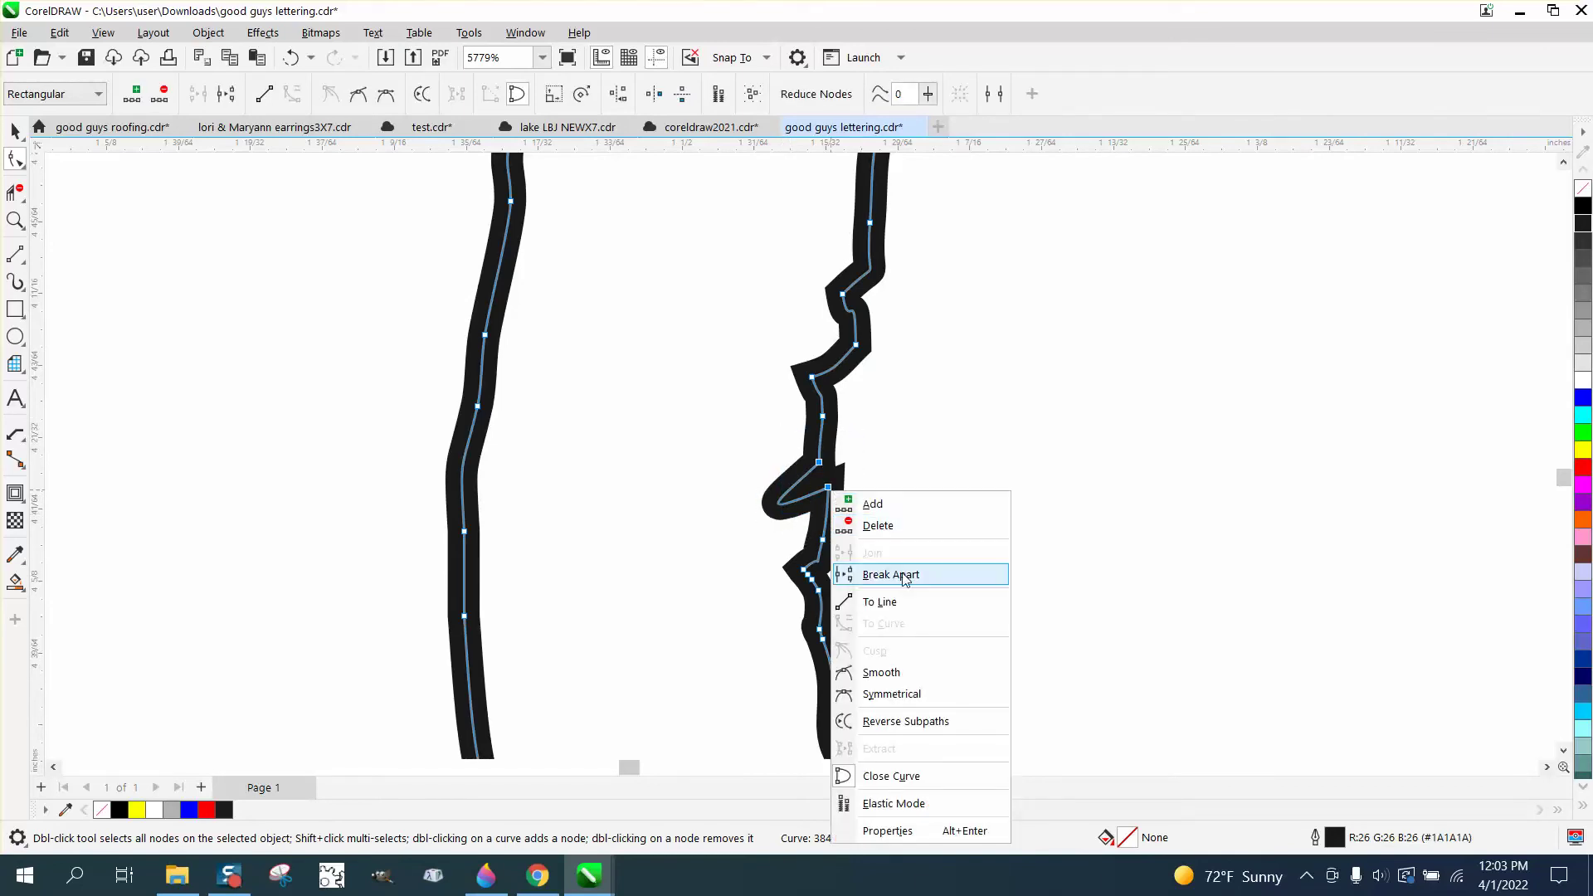
pyautogui.click(890, 604)
pyautogui.scroll(-4, 847, 501)
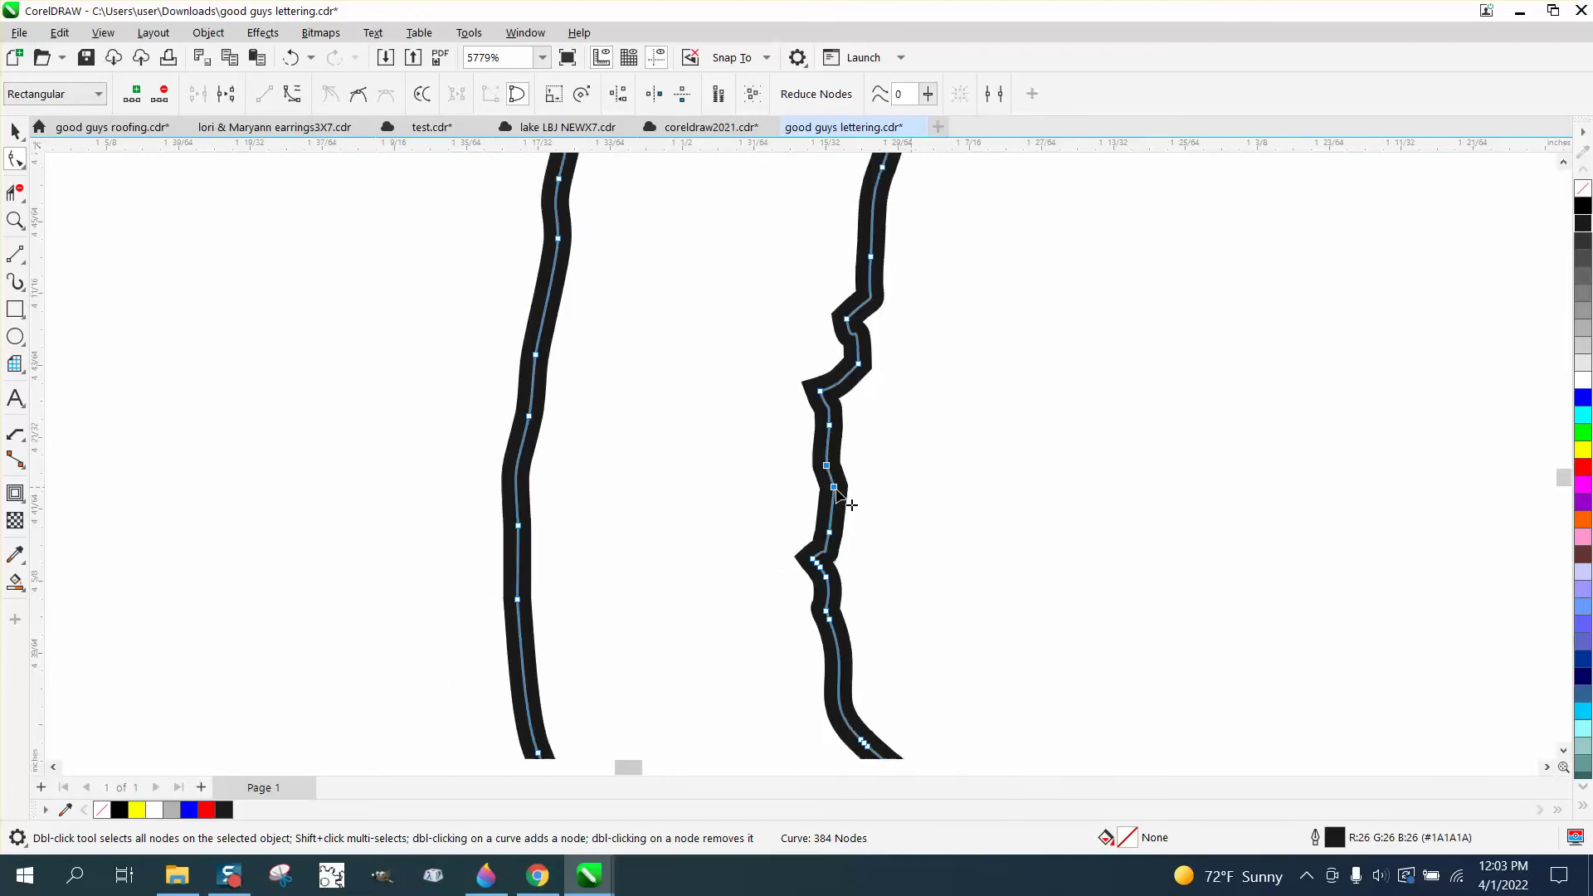
pyautogui.scroll(-2, 617, 450)
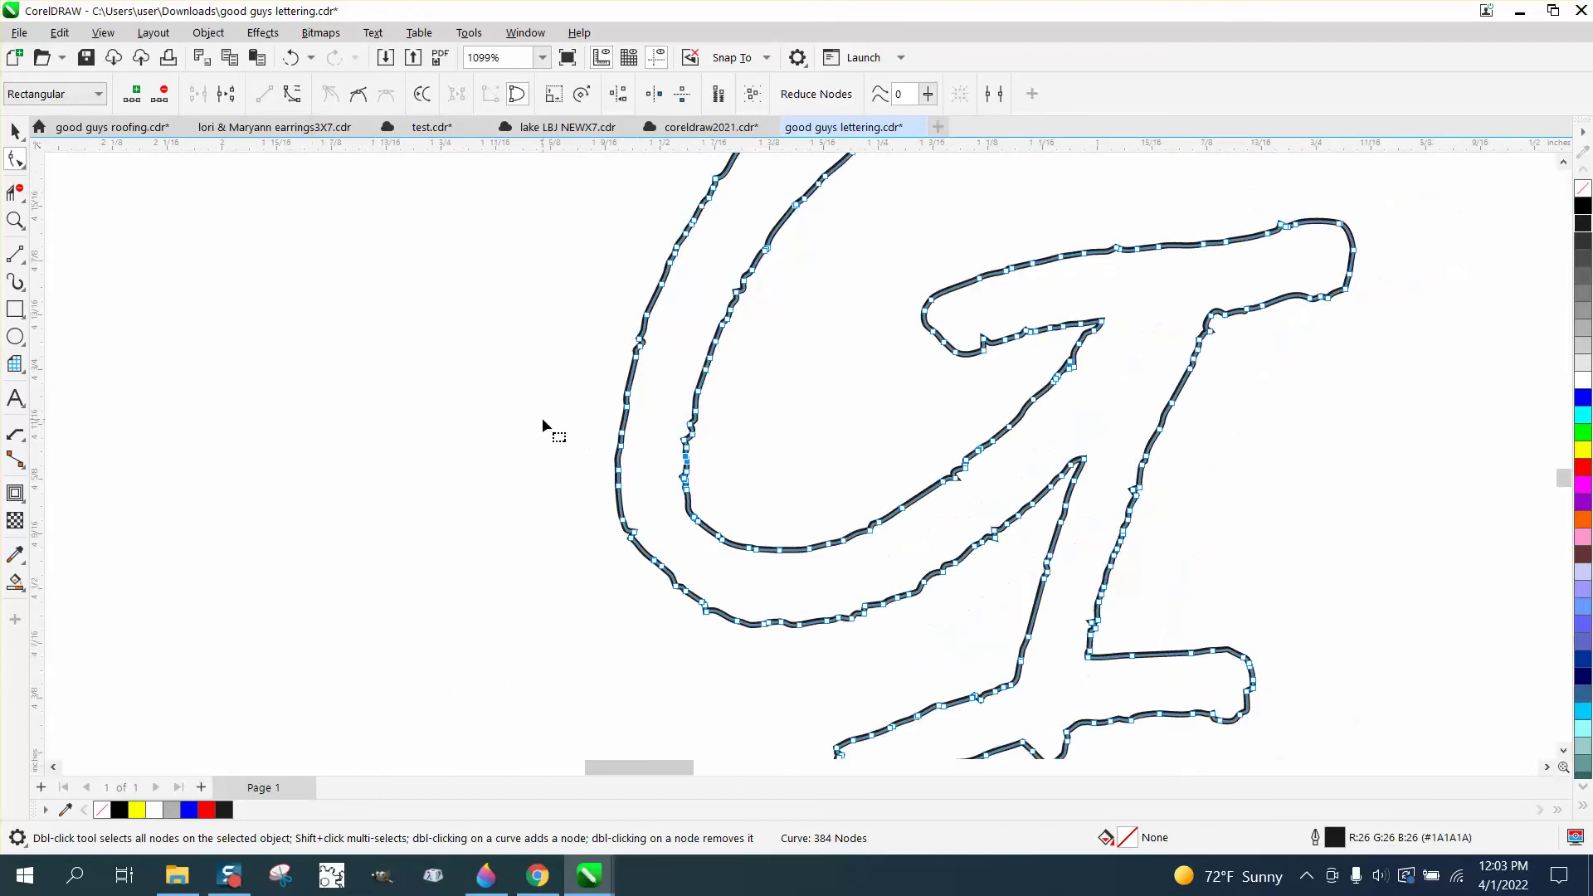
pyautogui.scroll(-3, 541, 419)
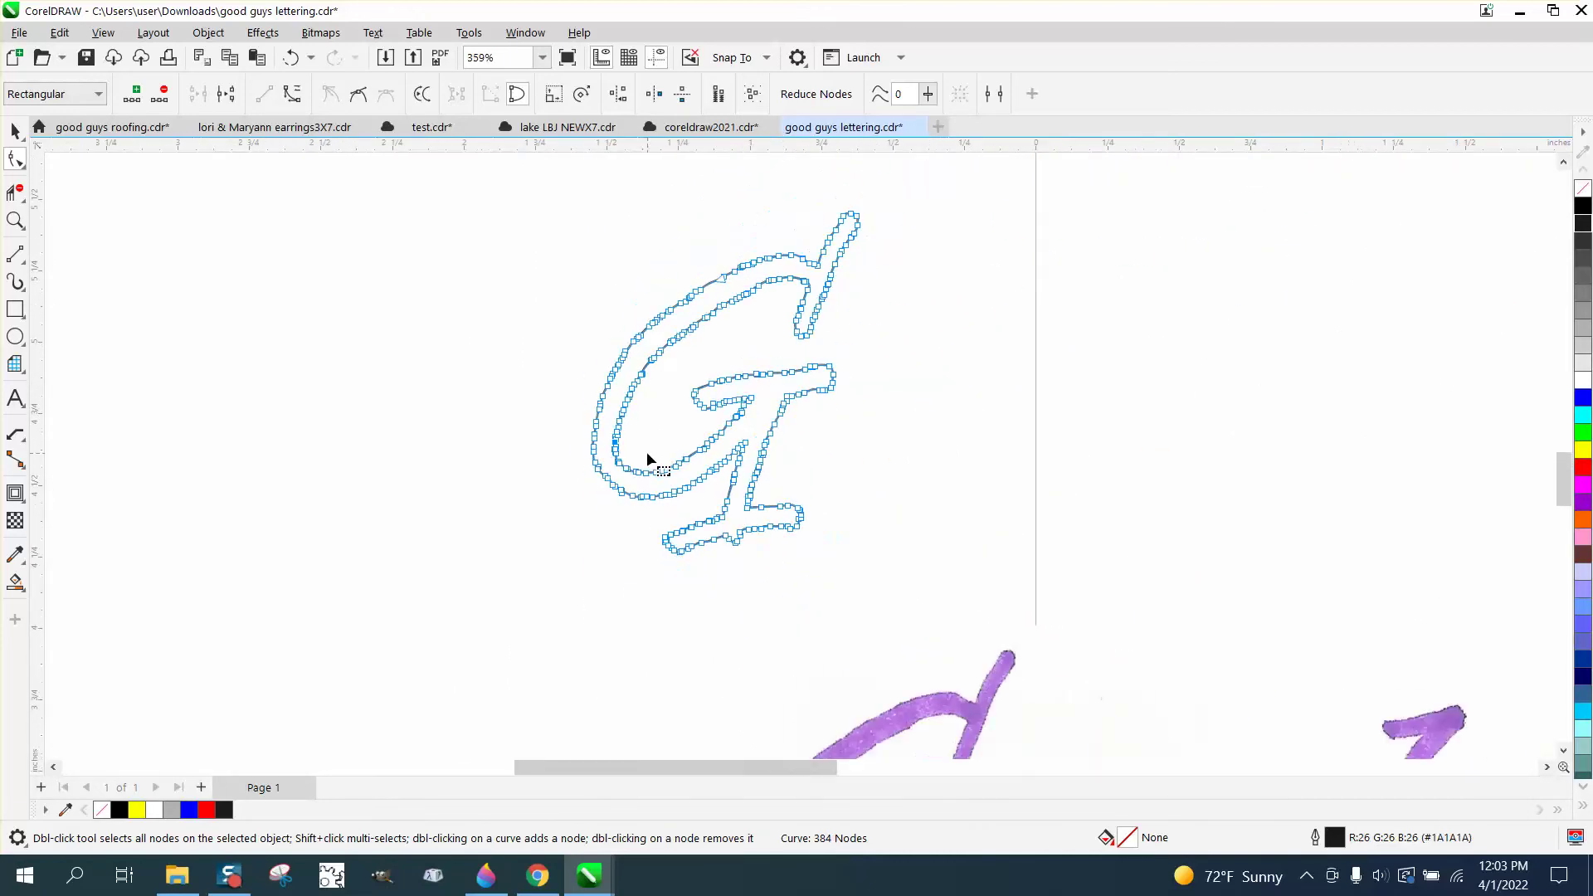
pyautogui.moveTo(514, 190); pyautogui.dragTo(962, 581)
pyautogui.moveTo(963, 580); pyautogui.dragTo(962, 580)
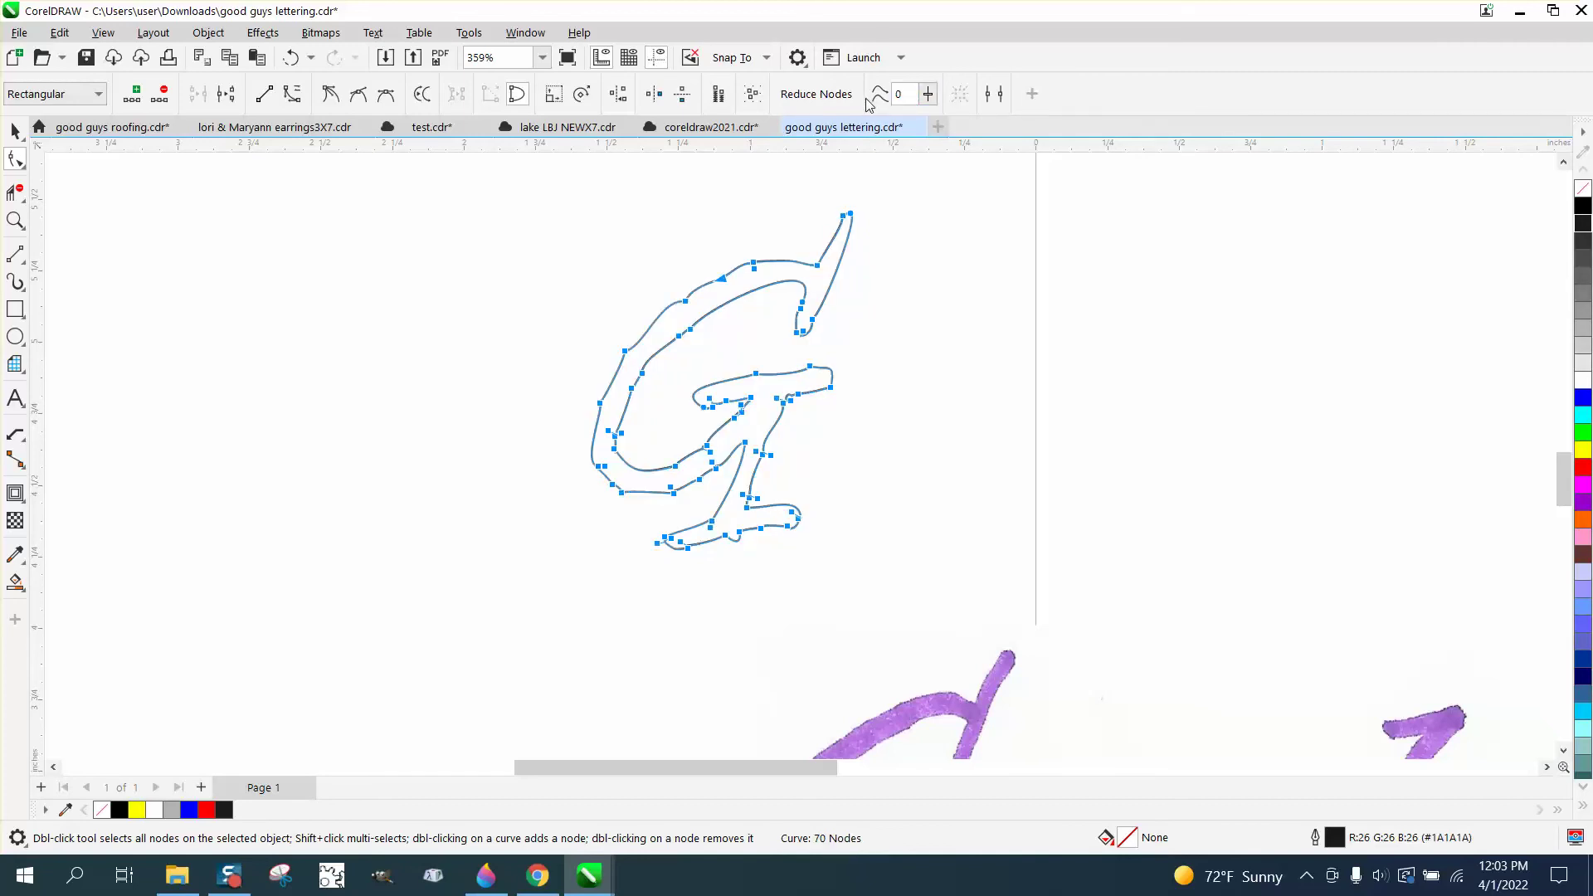
pyautogui.click(292, 58)
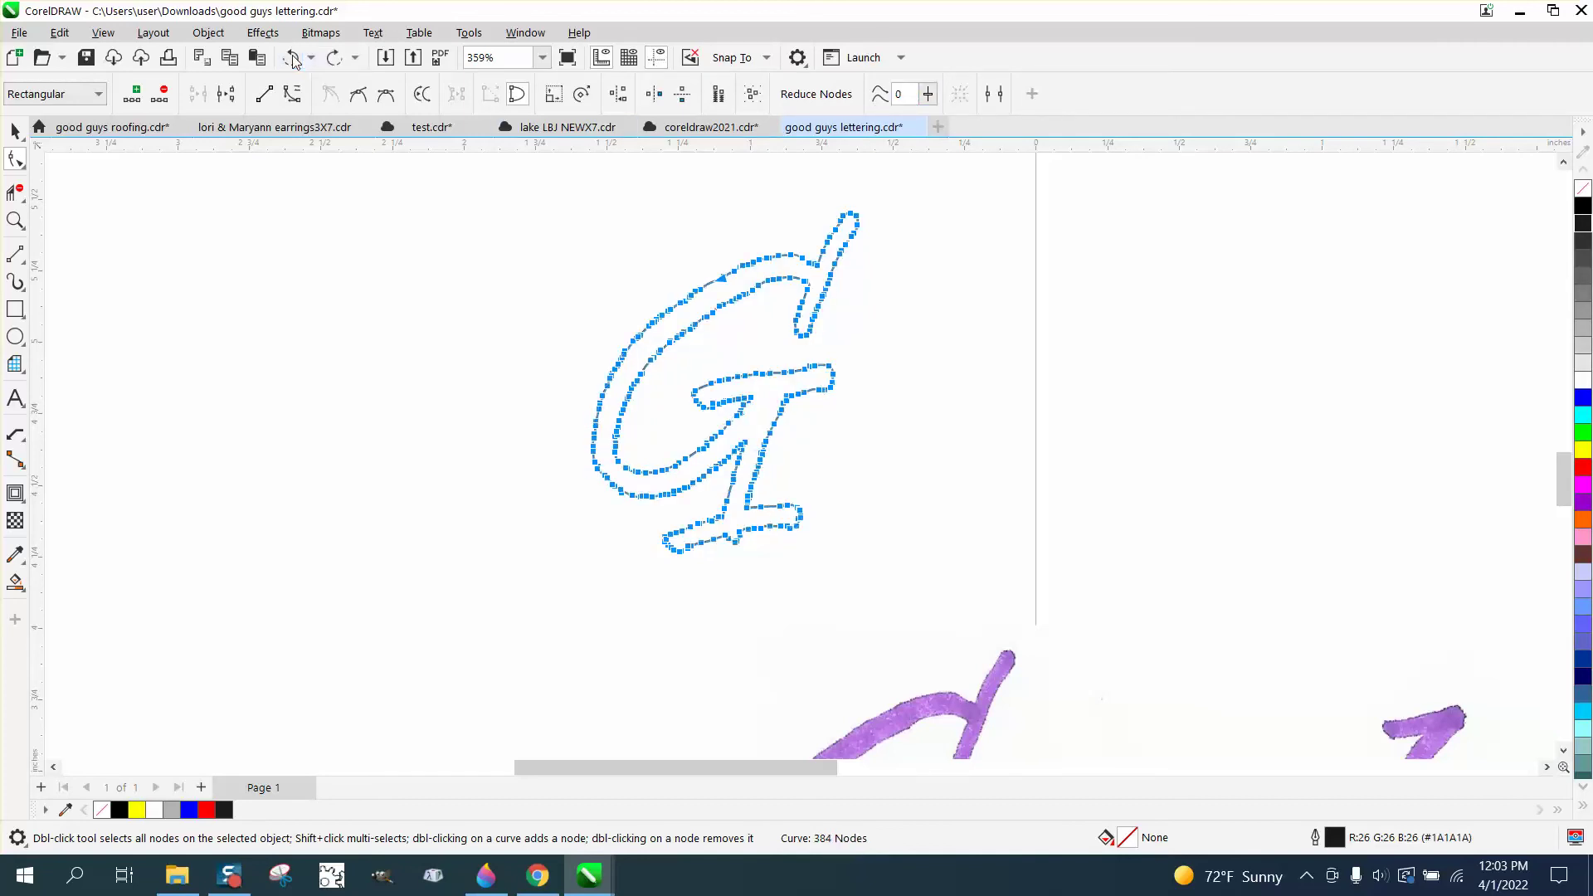
pyautogui.click(15, 219)
# Set the Smooth tool nib to 0.25 inch and brush along the G's upper-left edge.
pyautogui.moveTo(1162, 623); pyautogui.dragTo(1162, 624)
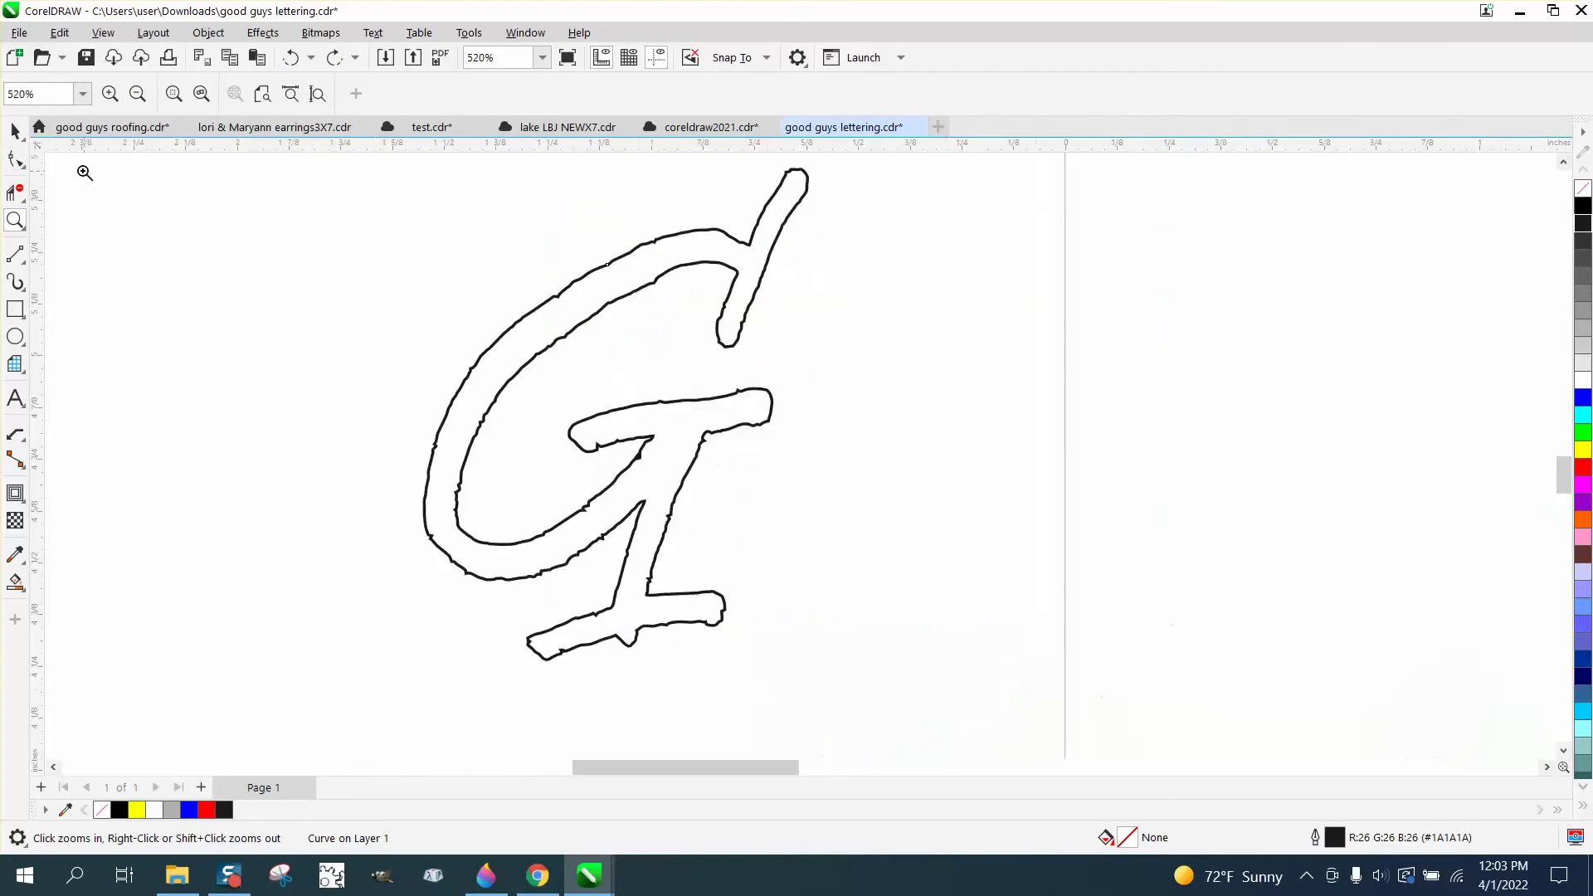
pyautogui.click(23, 165)
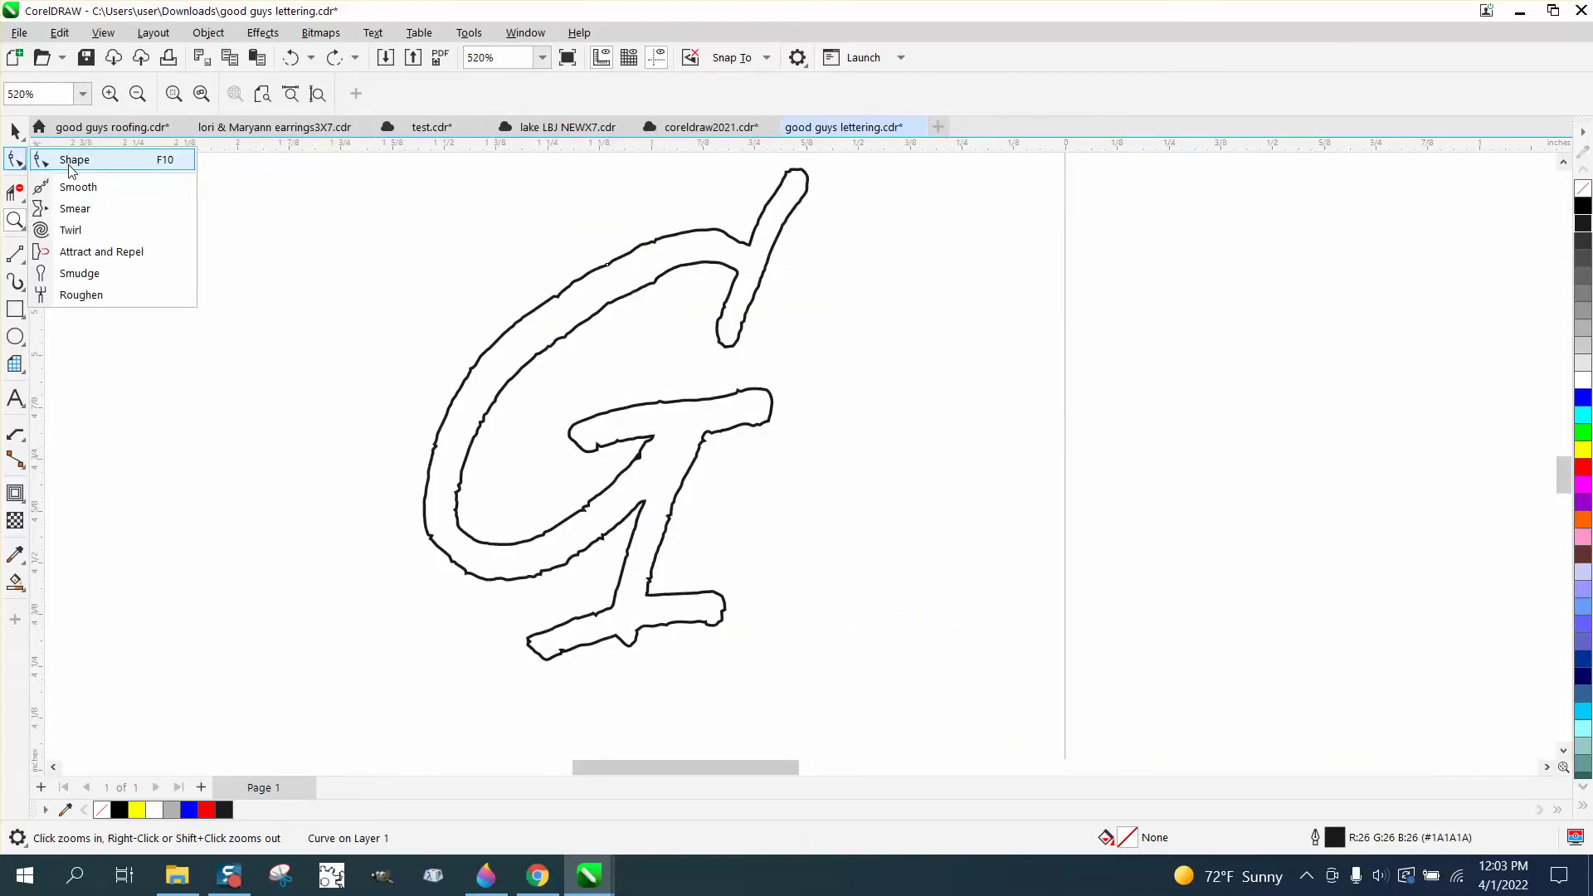
pyautogui.click(76, 187)
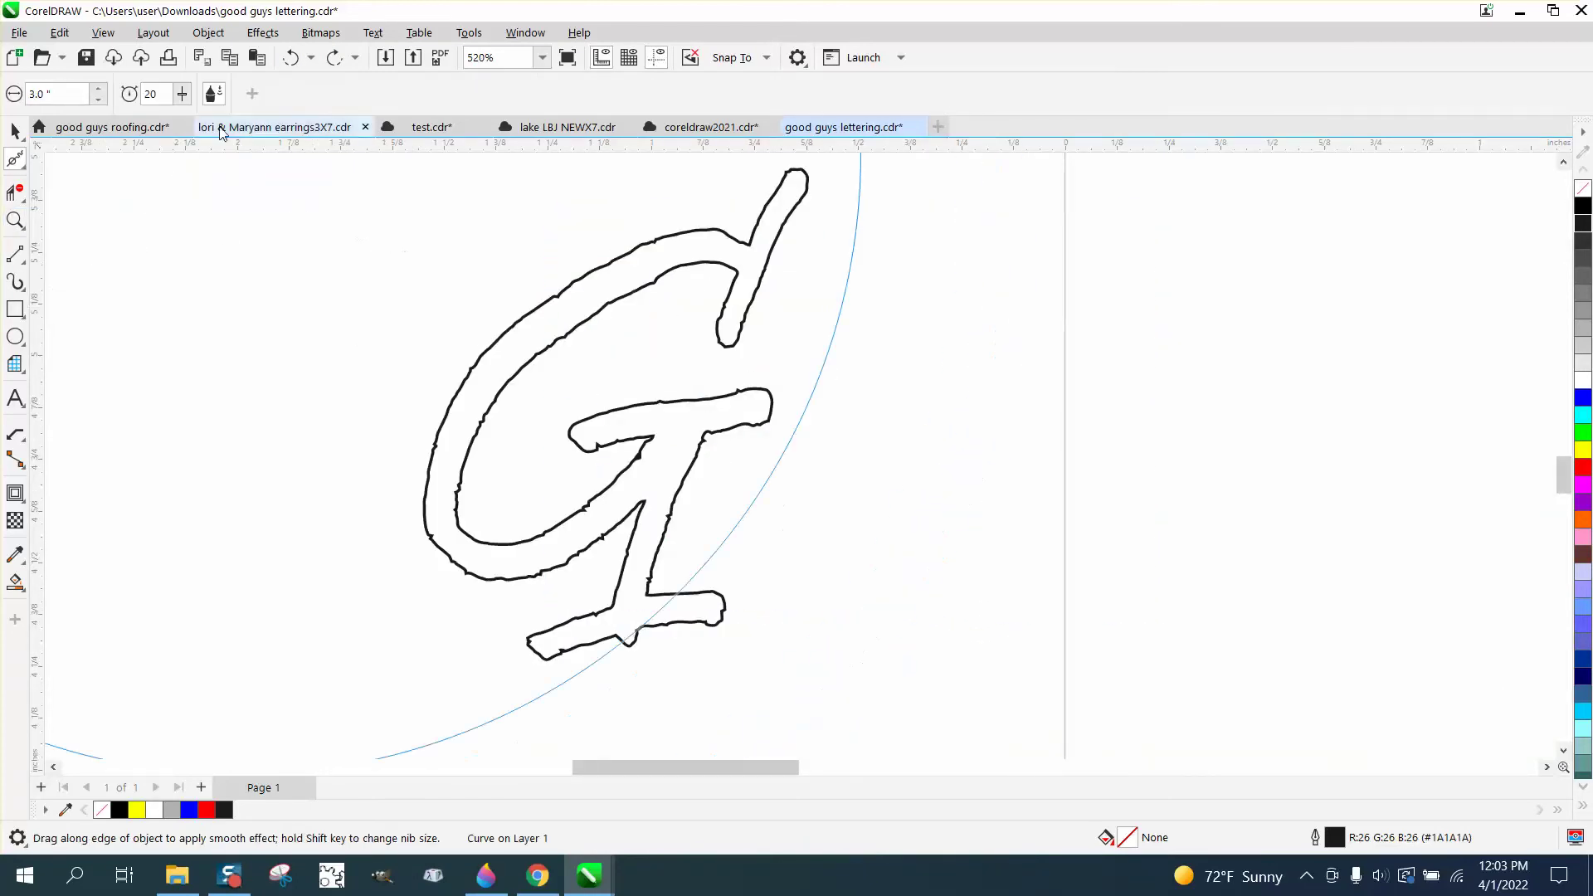
pyautogui.click(54, 94)
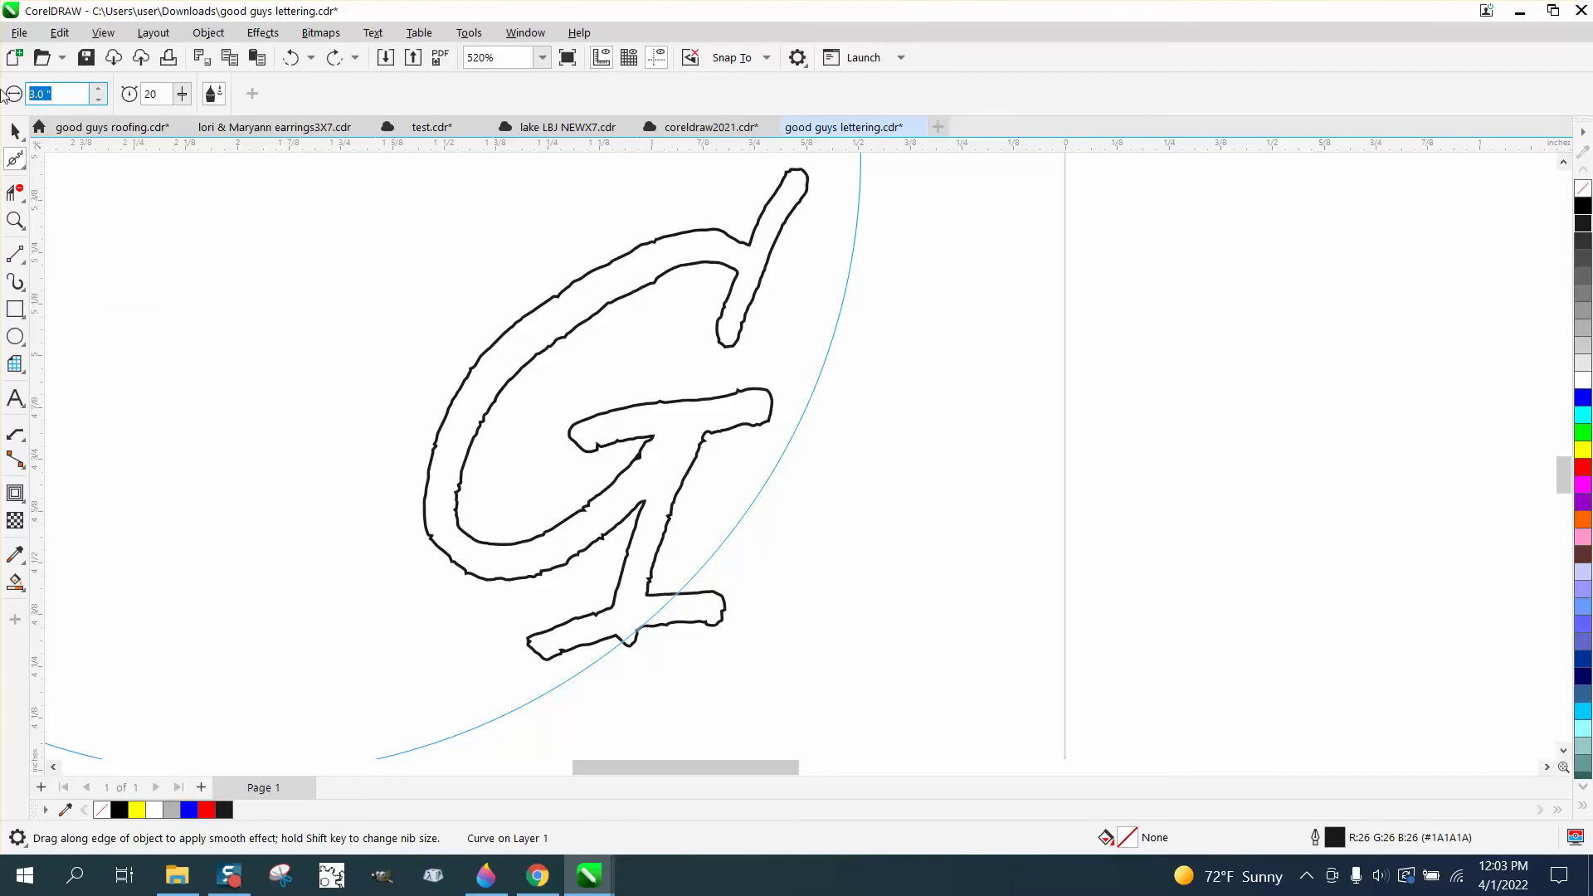
pyautogui.write('0.25')
pyautogui.press('Return')
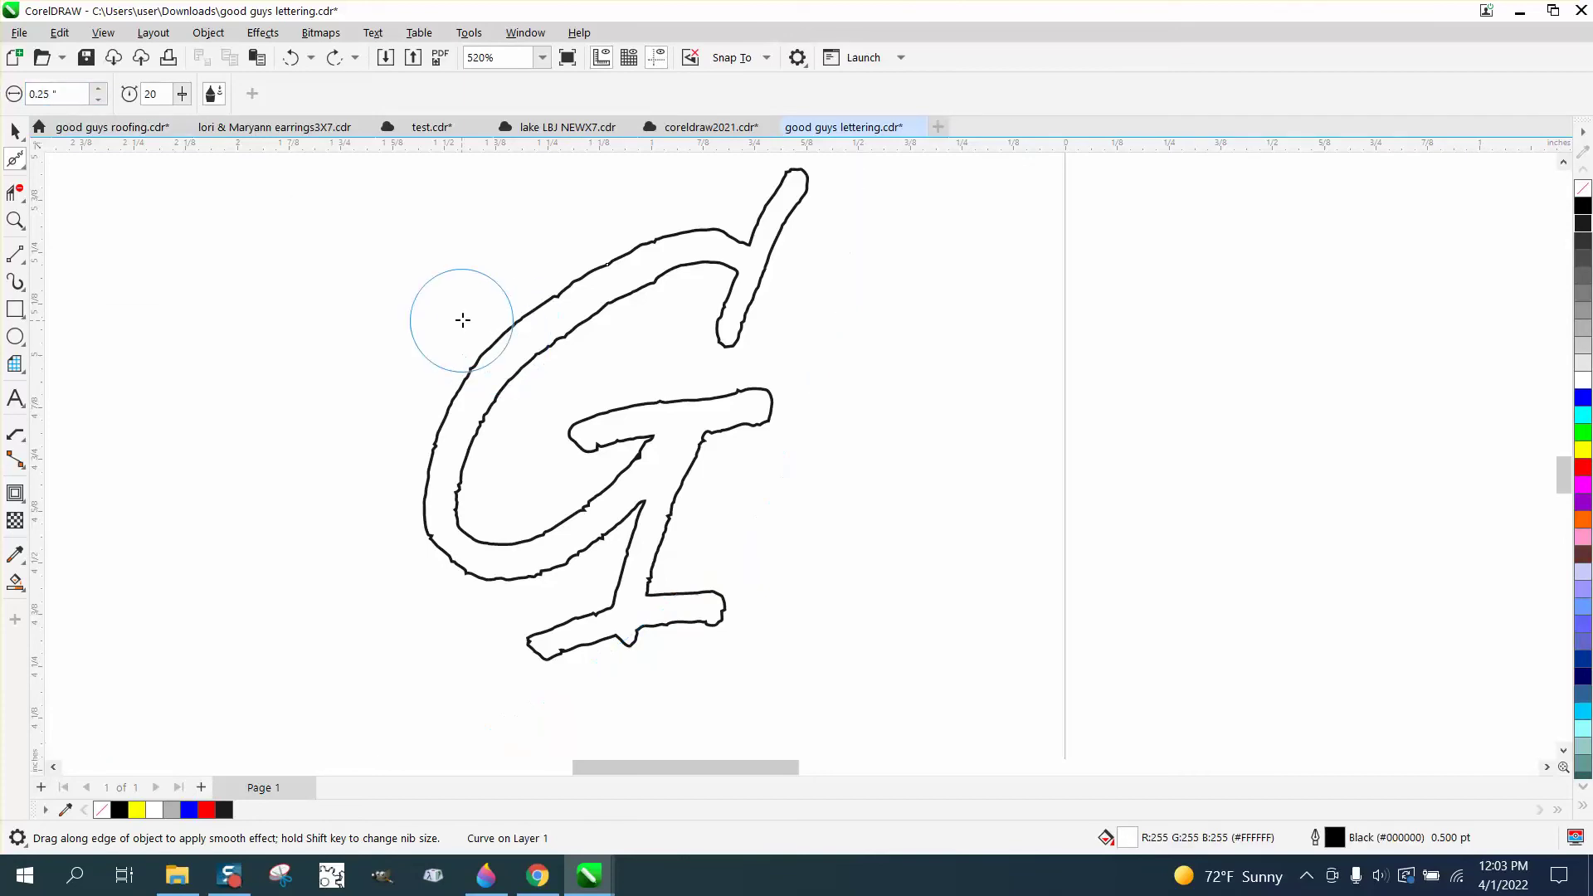
pyautogui.moveTo(462, 319)
pyautogui.mouseDown()
pyautogui.moveTo(545, 302)
pyautogui.moveTo(552, 284)
pyautogui.moveTo(454, 324)
pyautogui.moveTo(569, 279)
pyautogui.moveTo(560, 295)
pyautogui.mouseUp()
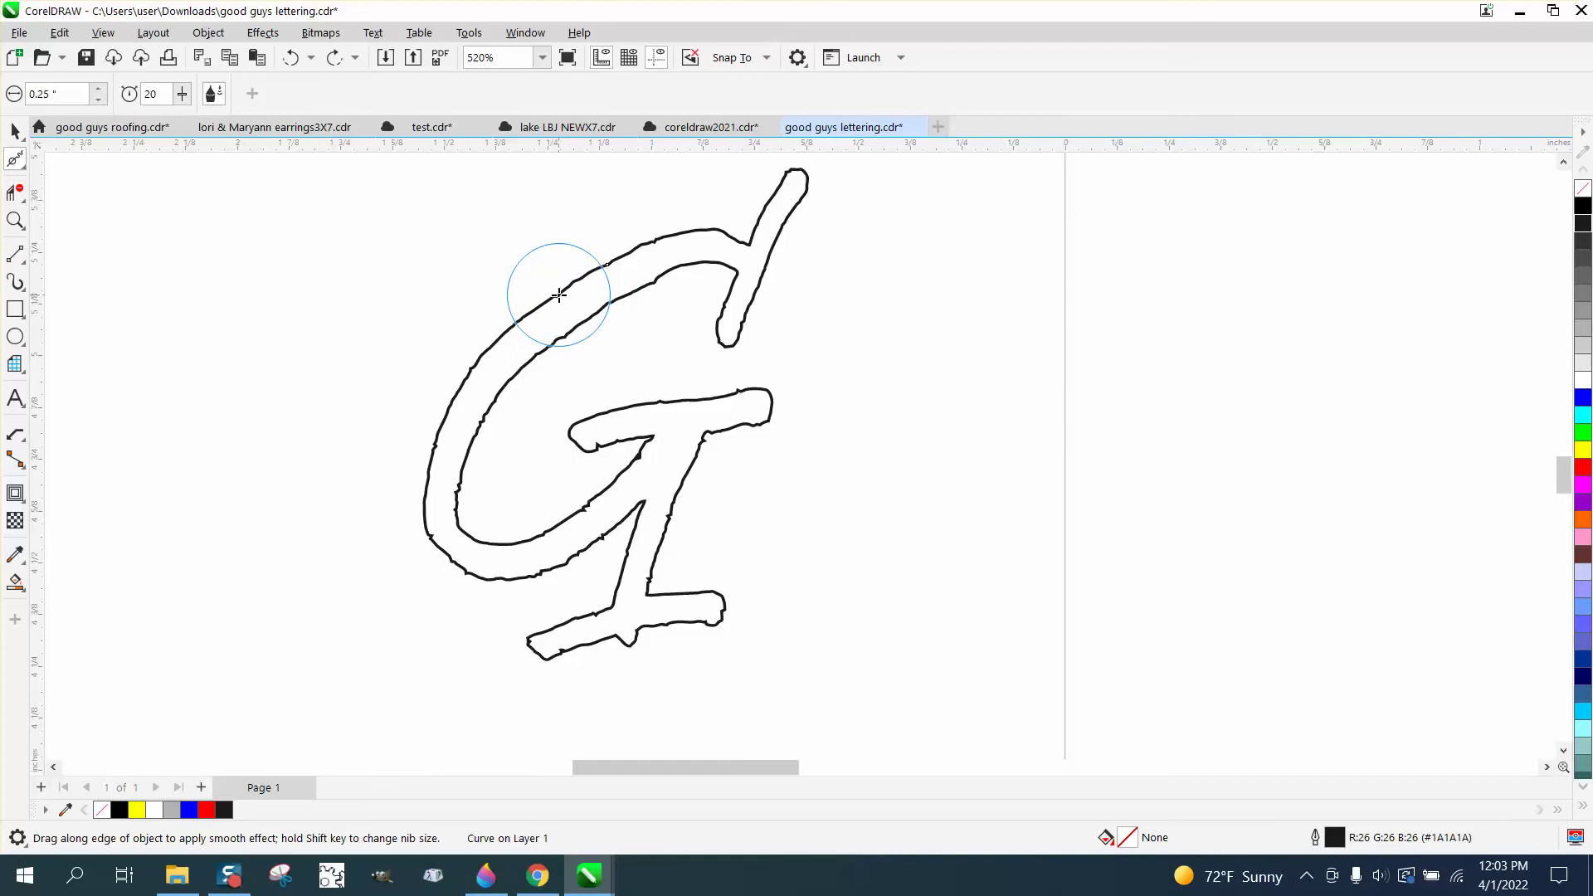
# Reselect the whole G curve and switch back to the Smooth brush.
pyautogui.click(15, 132)
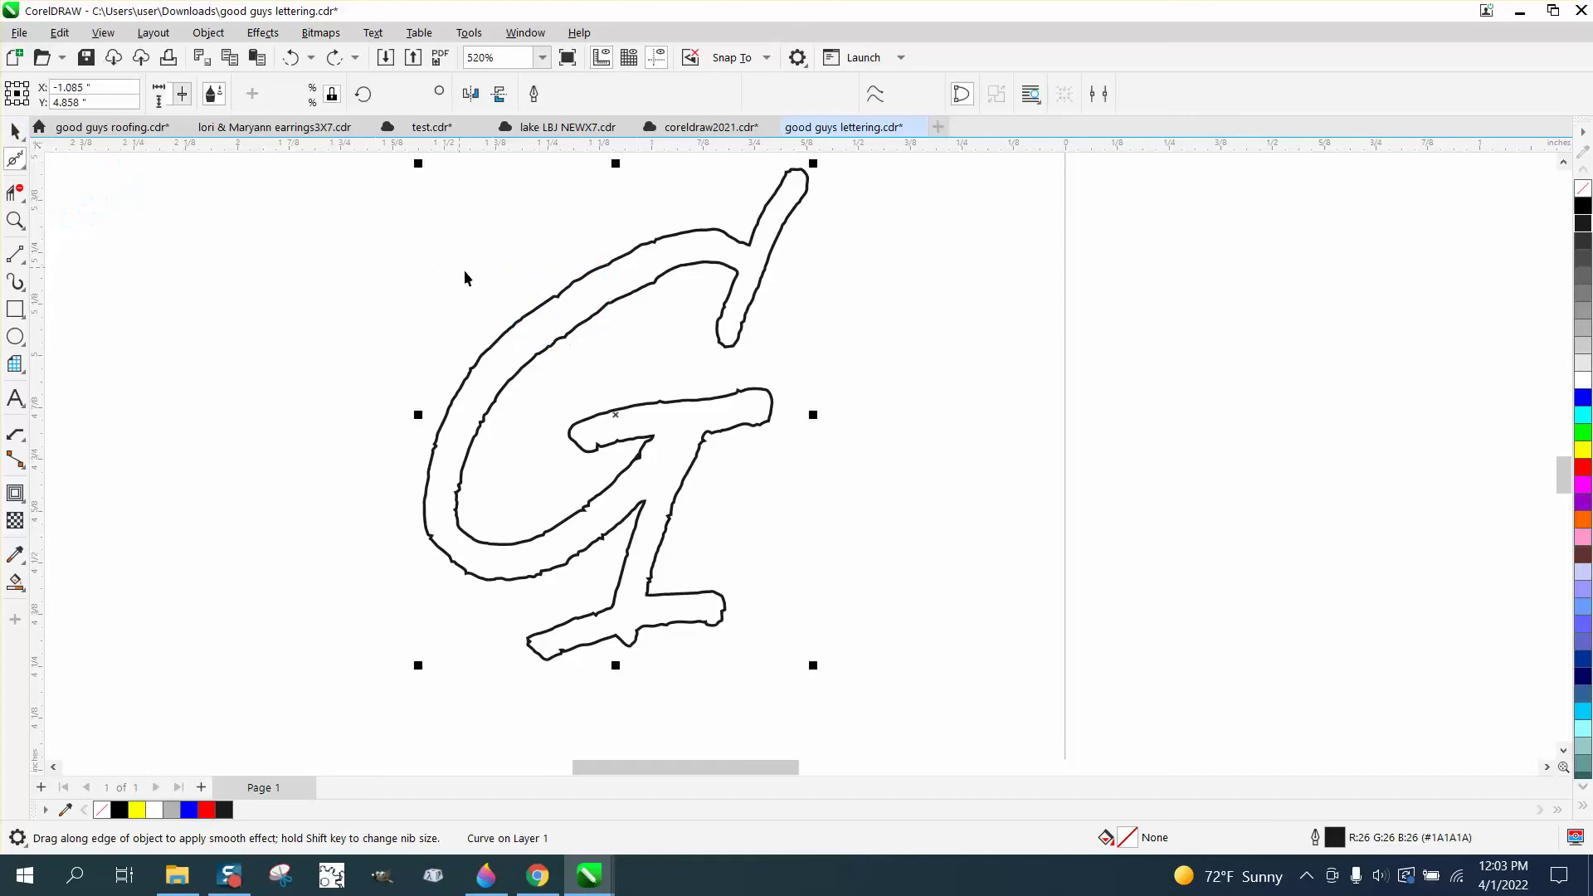
pyautogui.click(208, 32)
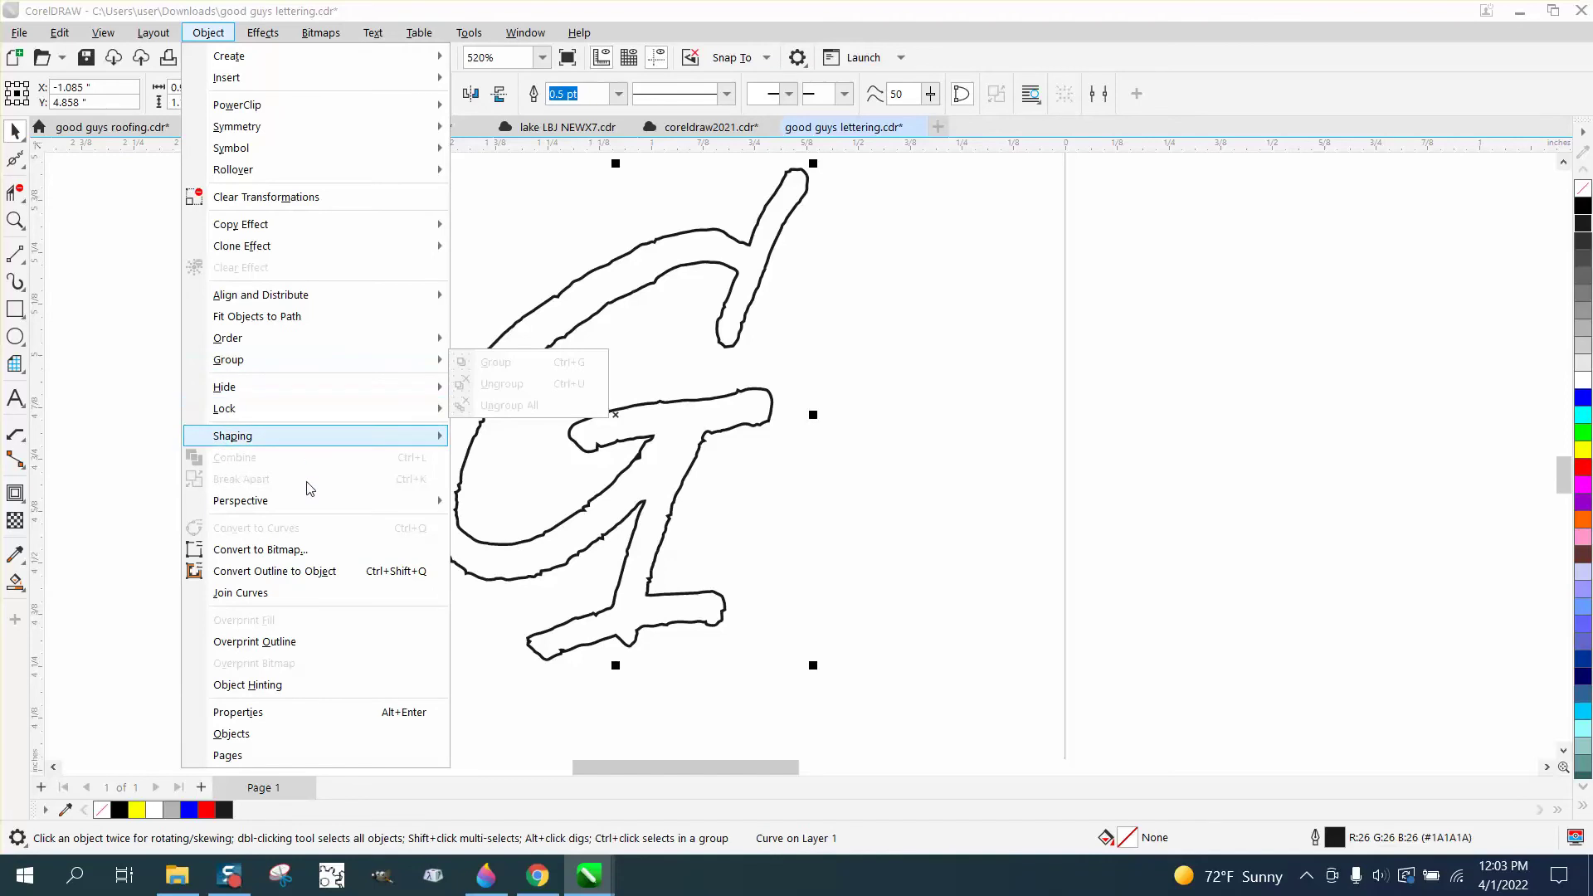
pyautogui.click(526, 285)
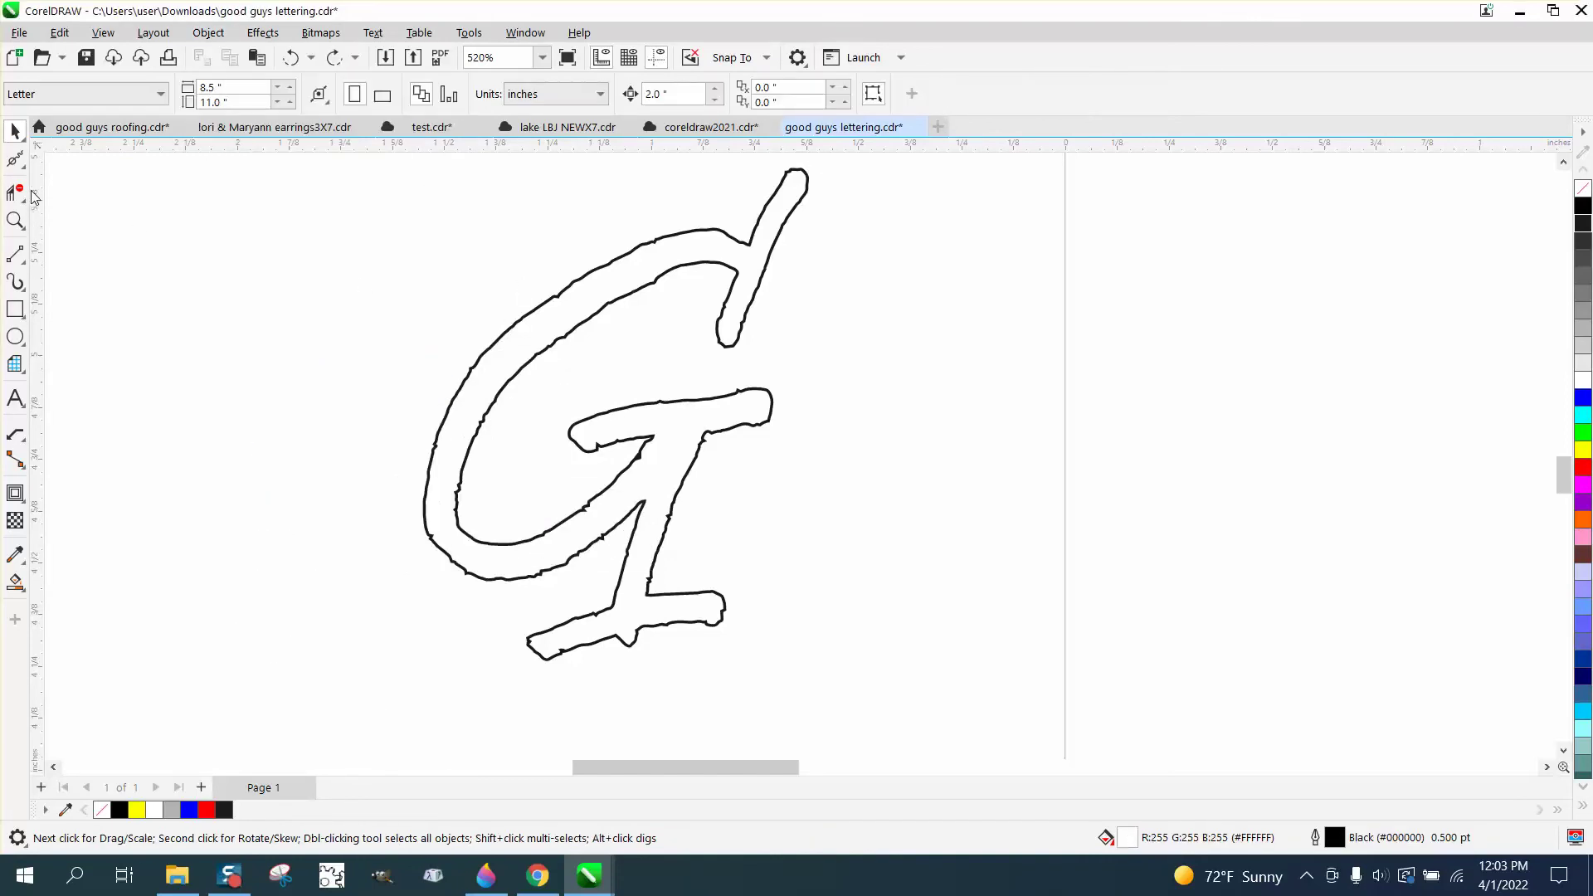
pyautogui.click(22, 168)
pyautogui.click(73, 183)
# Brush the Smooth tool along the G's upper stroke and its outer left stroke.
pyautogui.moveTo(619, 275)
pyautogui.mouseDown()
pyautogui.moveTo(606, 258)
pyautogui.moveTo(551, 292)
pyautogui.moveTo(625, 249)
pyautogui.moveTo(705, 234)
pyautogui.moveTo(728, 207)
pyautogui.mouseUp()
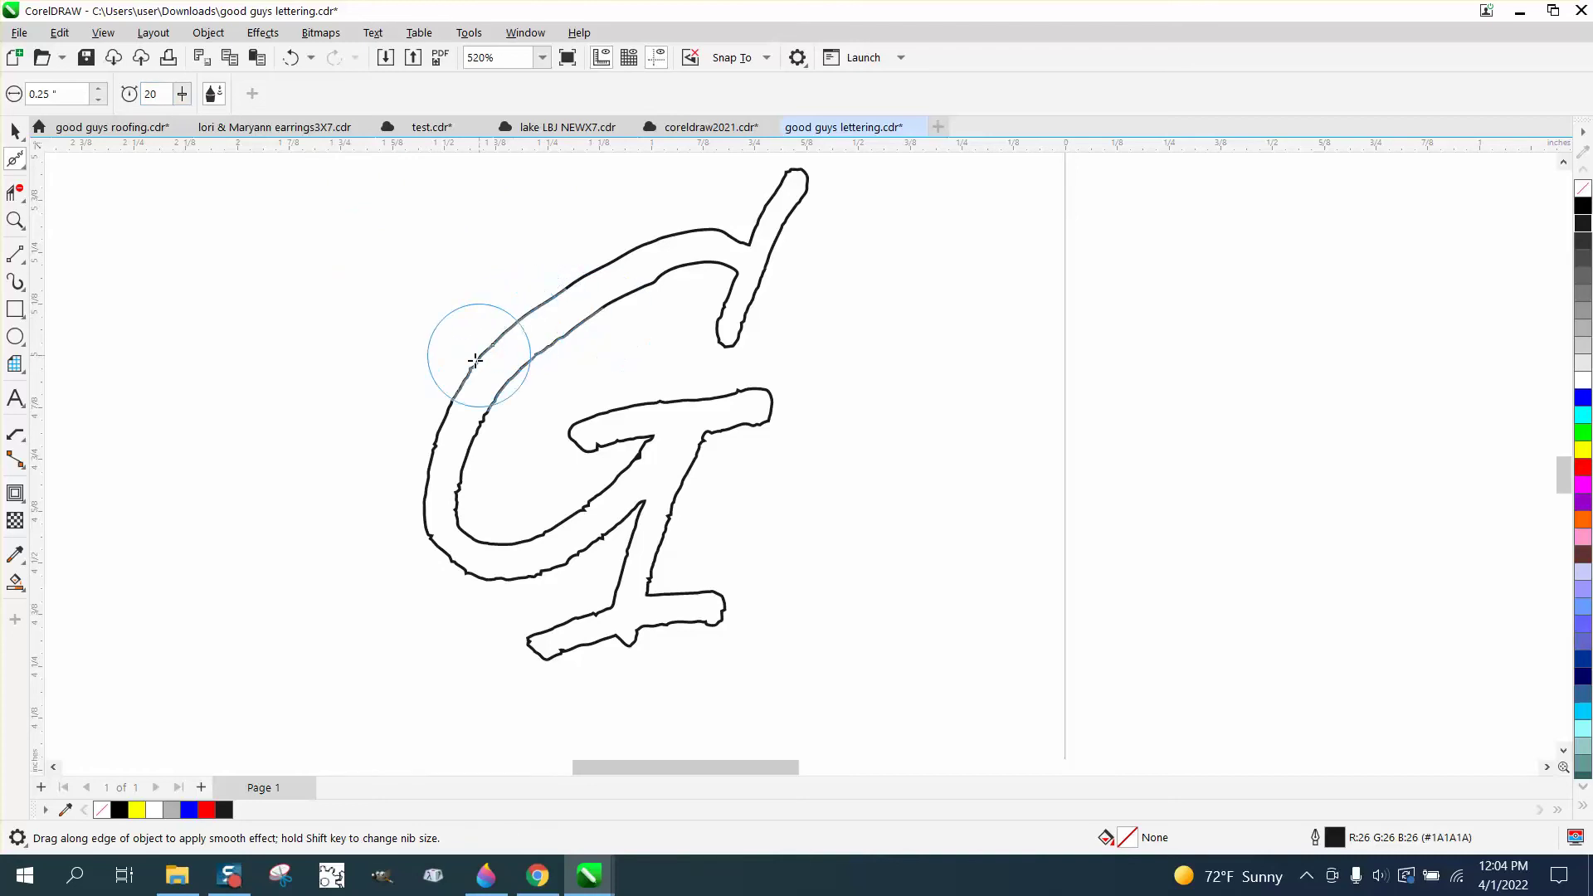
pyautogui.moveTo(473, 363)
pyautogui.mouseDown()
pyautogui.moveTo(416, 434)
pyautogui.moveTo(450, 564)
pyautogui.moveTo(526, 554)
pyautogui.moveTo(580, 521)
pyautogui.moveTo(524, 579)
pyautogui.moveTo(434, 558)
pyautogui.moveTo(455, 551)
pyautogui.moveTo(541, 587)
pyautogui.moveTo(608, 517)
pyautogui.moveTo(633, 451)
pyautogui.moveTo(515, 526)
pyautogui.moveTo(459, 511)
pyautogui.moveTo(466, 434)
pyautogui.moveTo(495, 402)
pyautogui.moveTo(497, 416)
pyautogui.mouseUp()
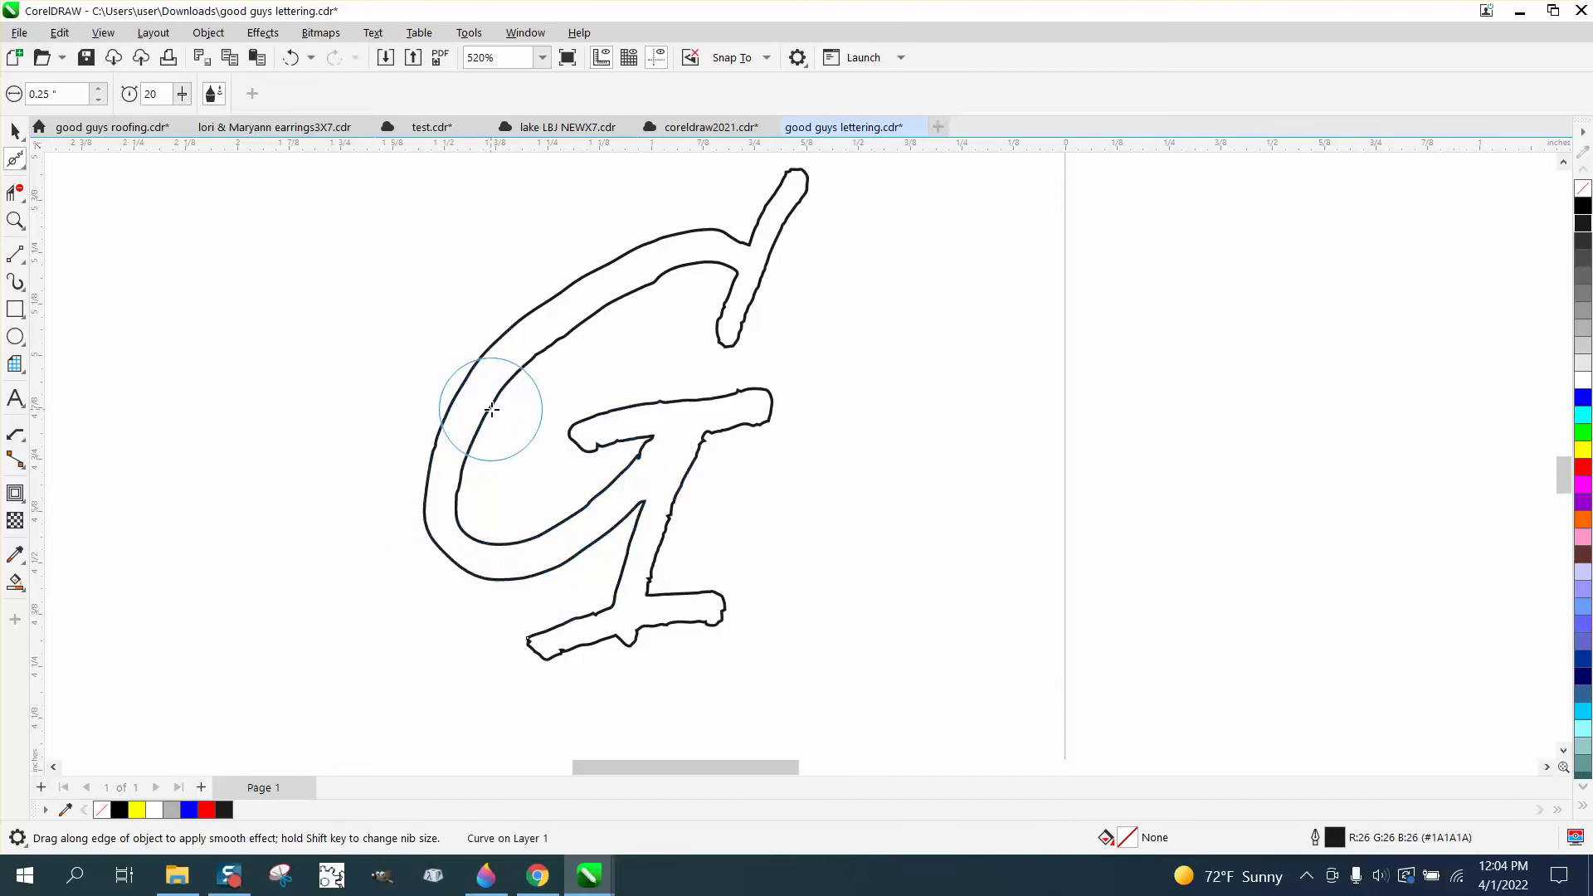
# Delete the two kink nodes where the G's crossbar meets its stem, leaving 200 nodes.
pyautogui.click(15, 219)
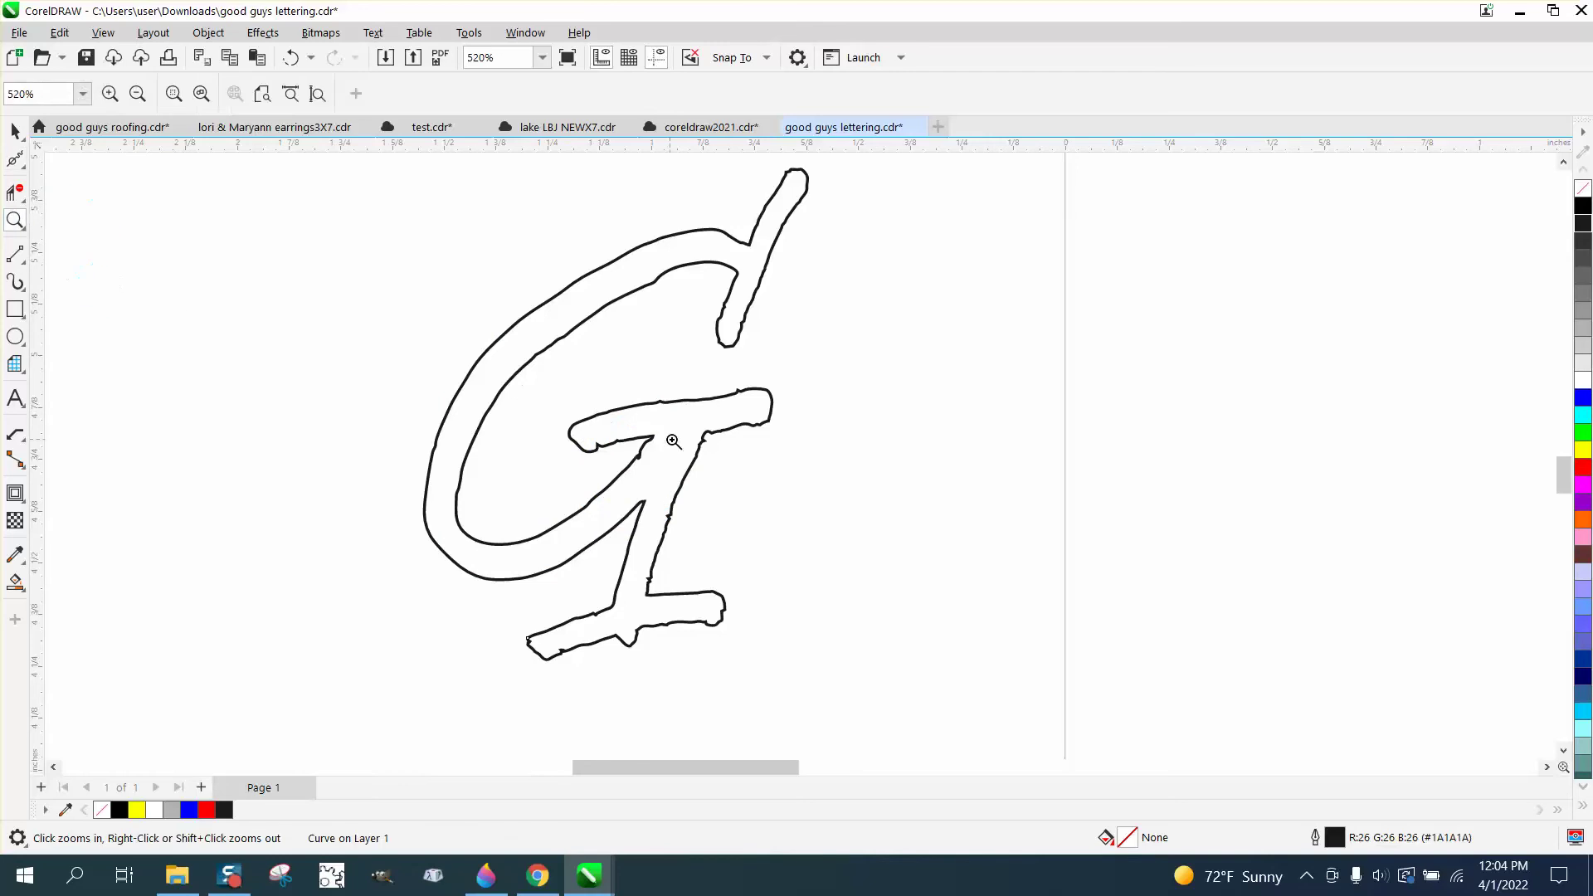
pyautogui.moveTo(755, 505); pyautogui.dragTo(755, 505)
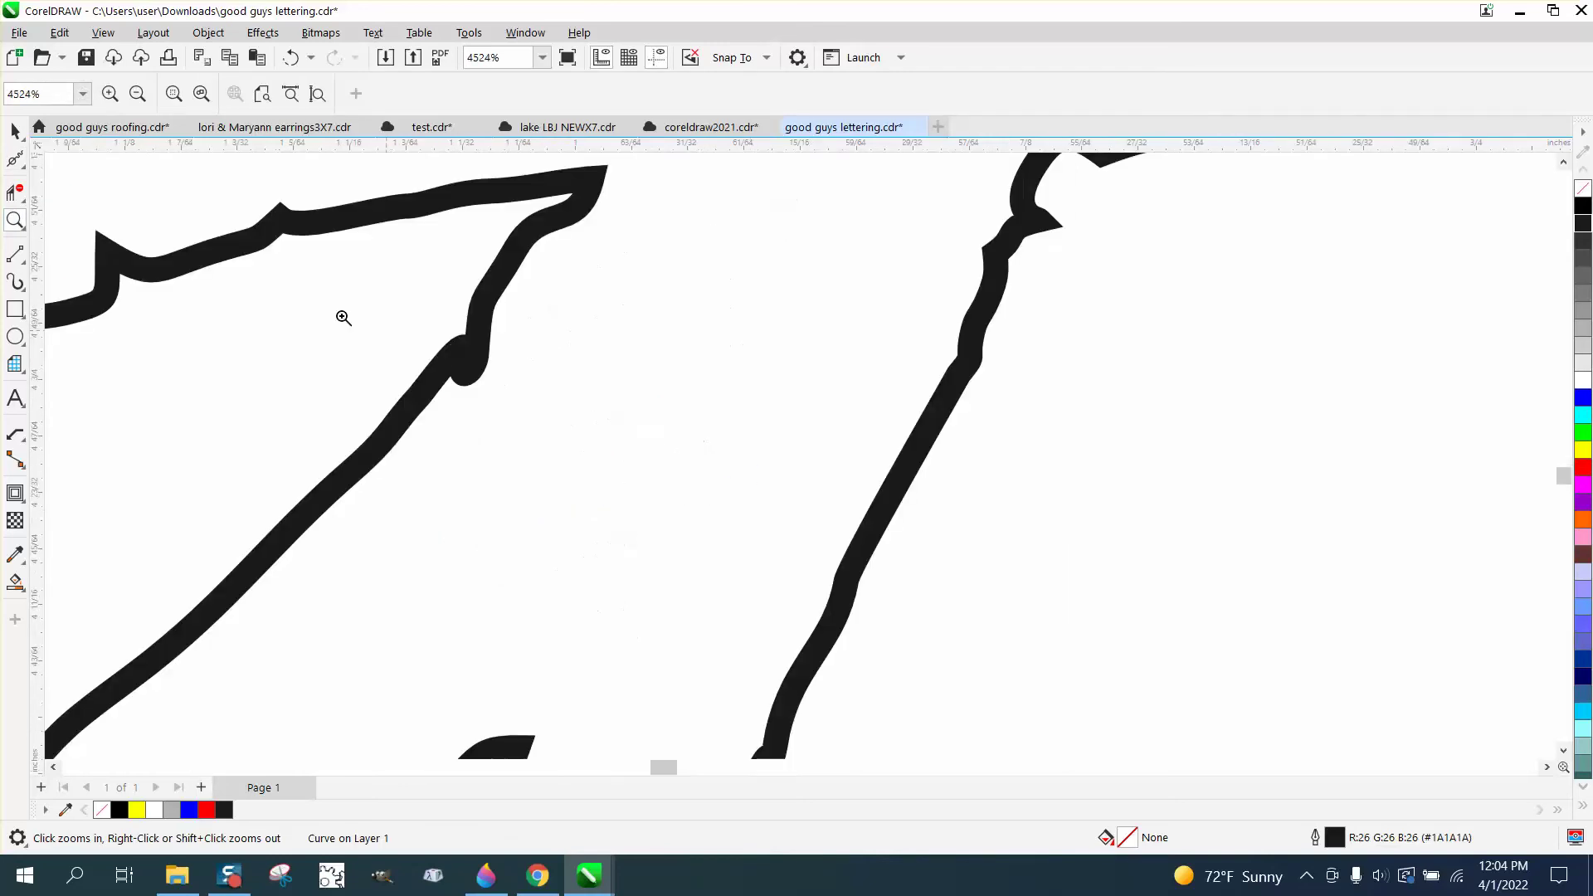
pyautogui.click(25, 174)
pyautogui.click(61, 159)
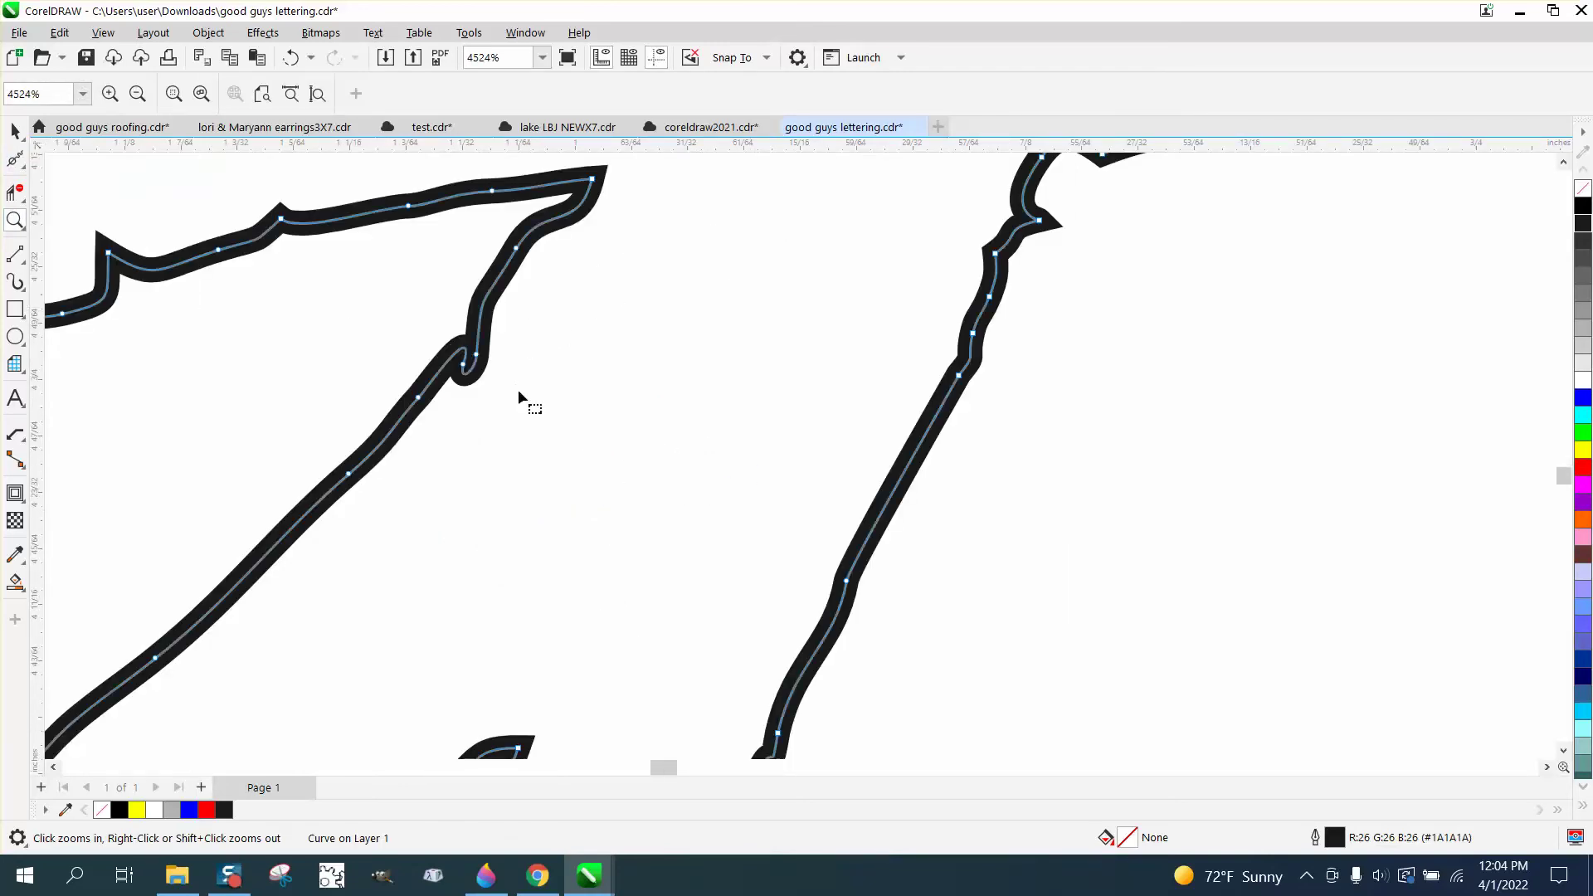
pyautogui.press('F10')
pyautogui.click(477, 355)
pyautogui.press('Delete')
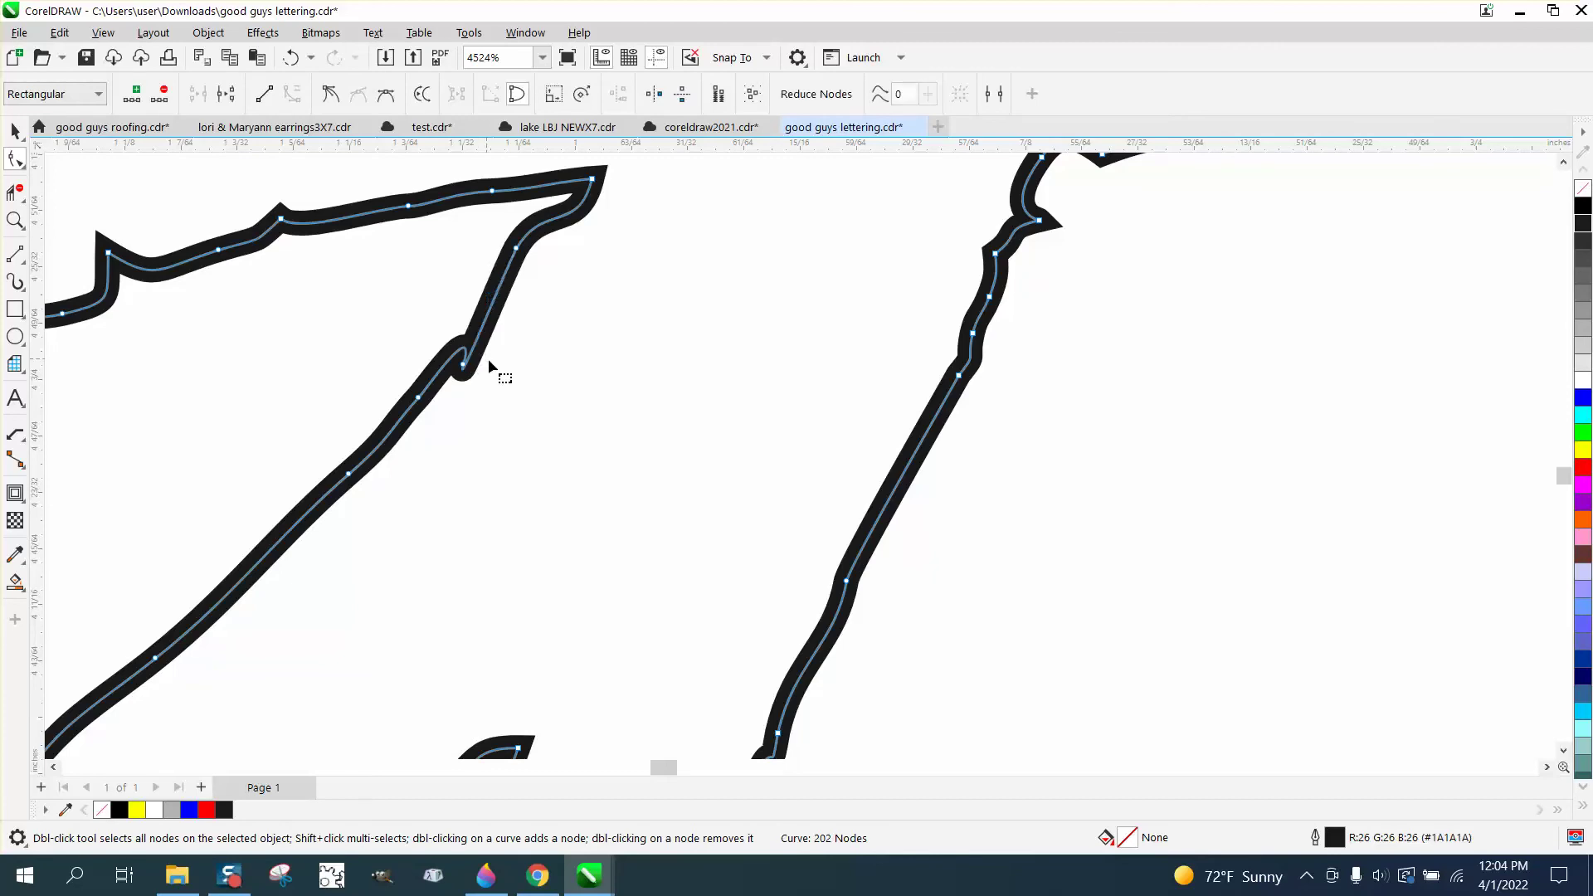
pyautogui.click(463, 365)
pyautogui.press('Delete')
# Zoom back out and show the Shape flyout's reshaping brushes.
pyautogui.scroll(-4, 539, 390)
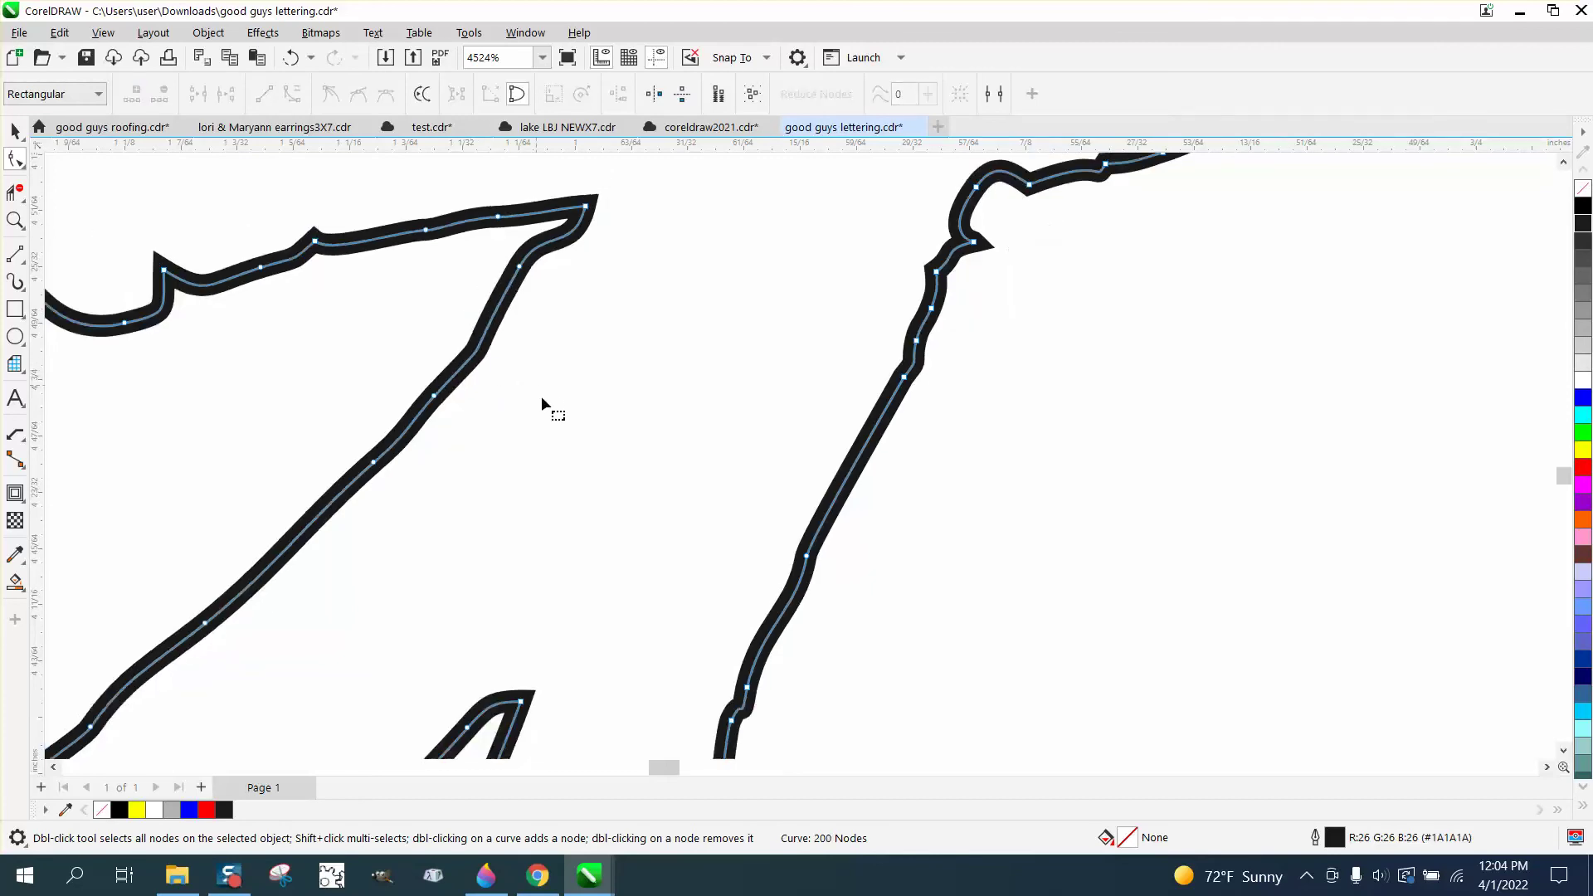
pyautogui.scroll(-1, 574, 400)
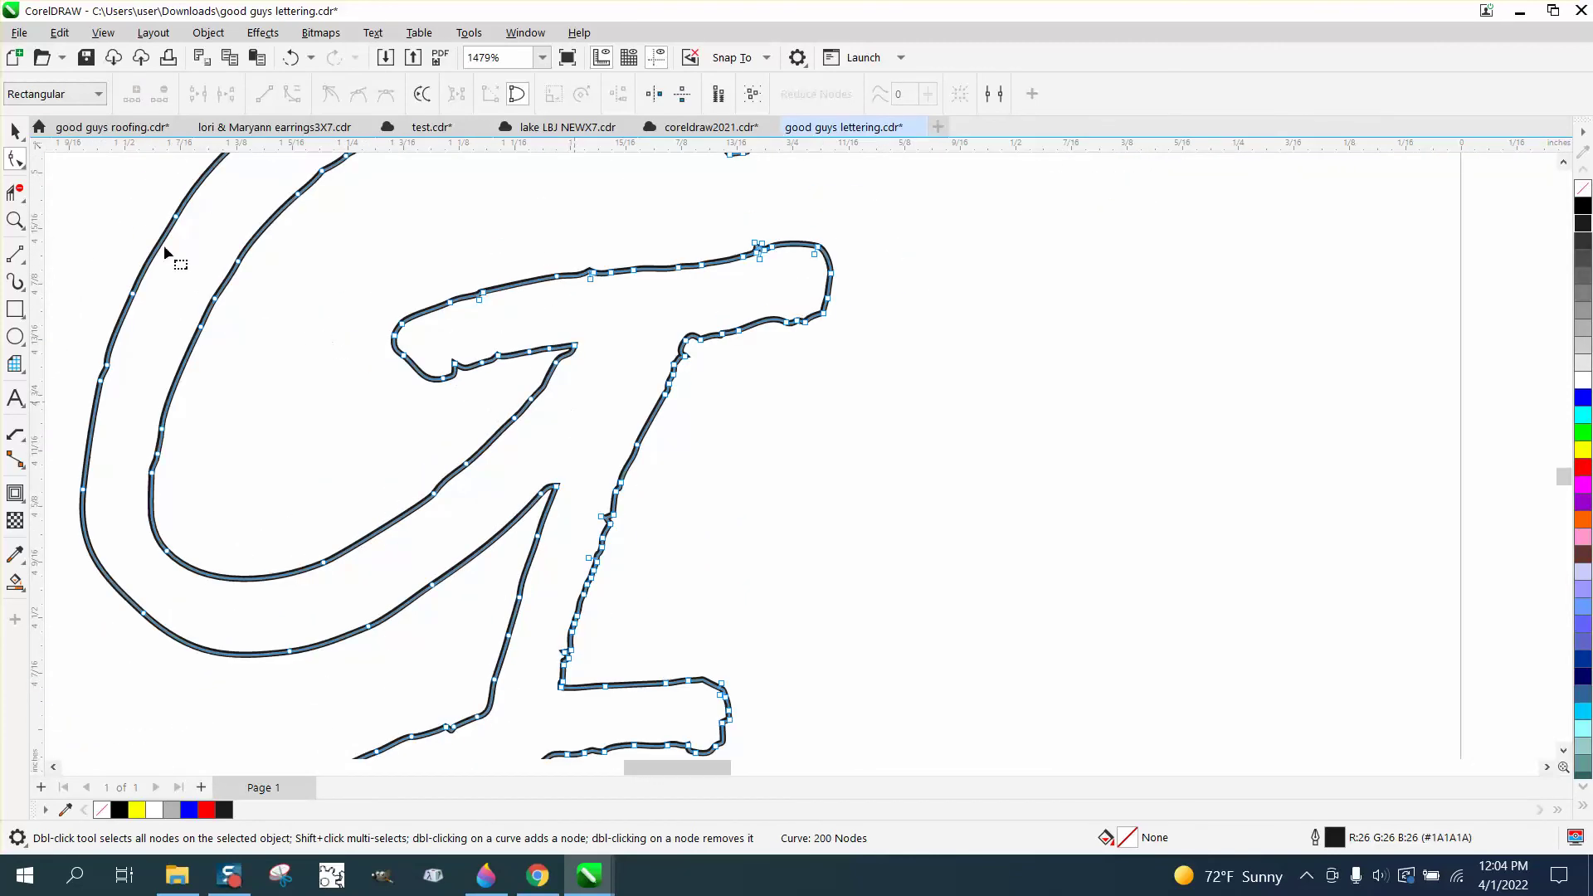
pyautogui.click(23, 169)
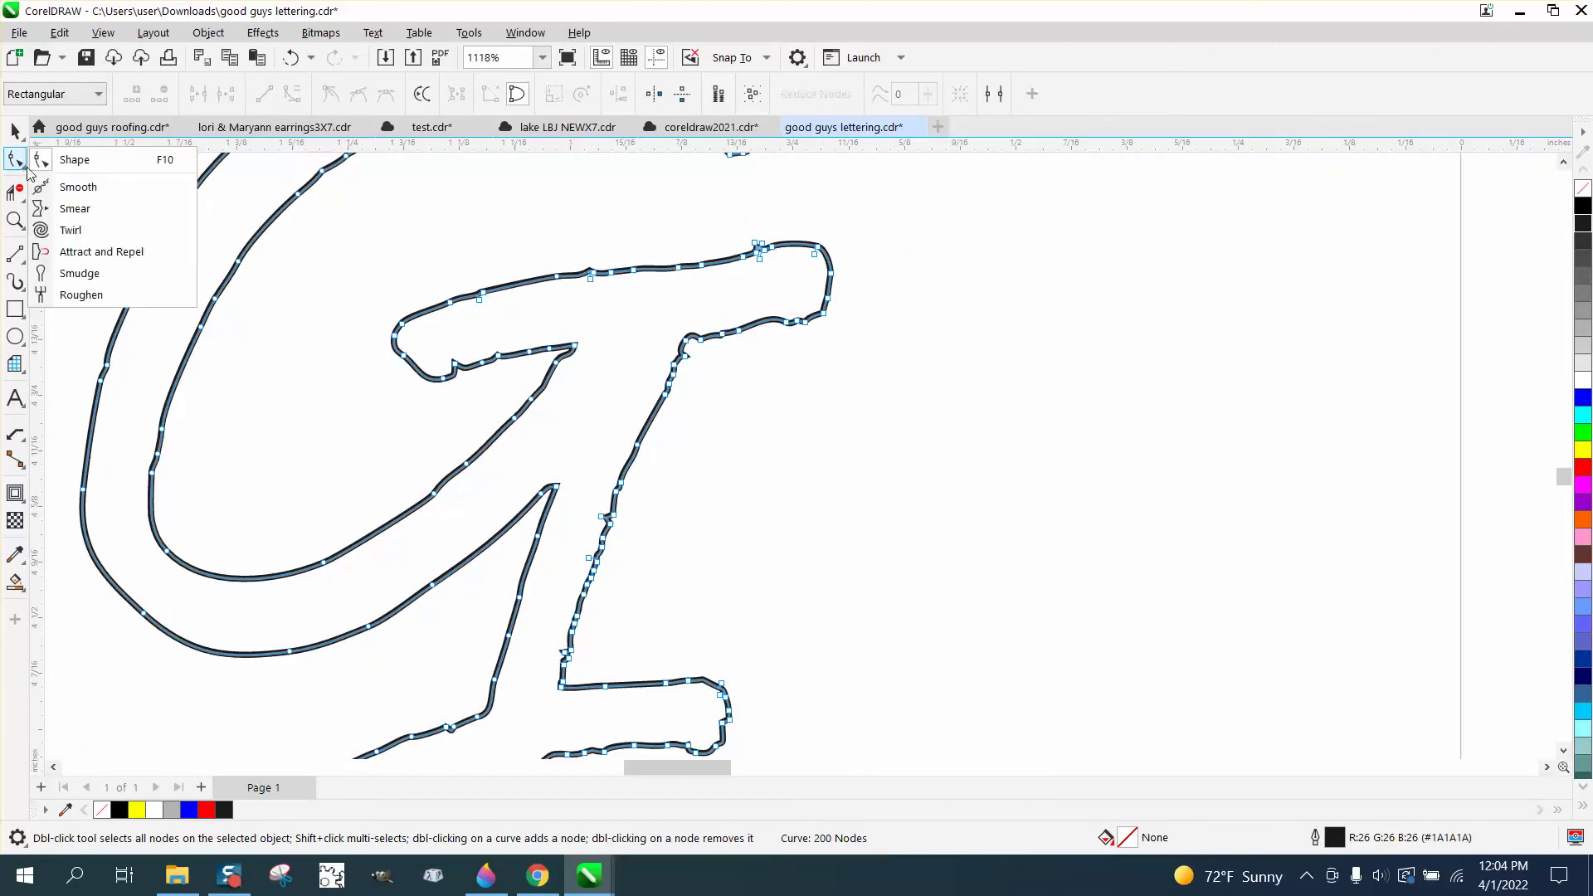
# Smooth the G's top edge, both stem edges and the curved bowl with the Smooth tool.
pyautogui.click(78, 187)
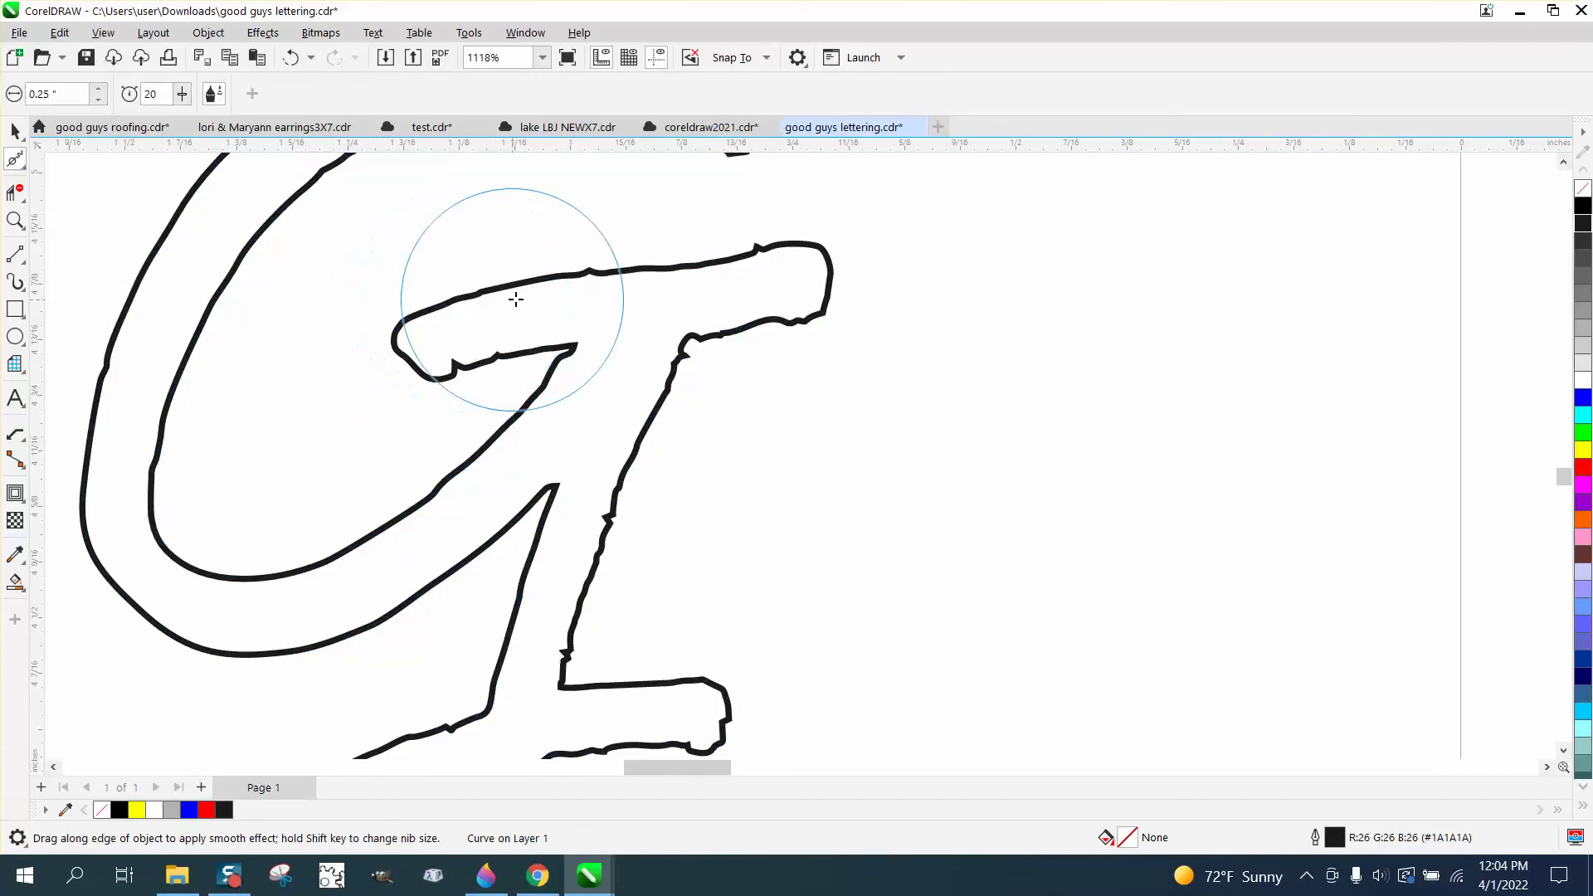
pyautogui.moveTo(516, 299)
pyautogui.mouseDown()
pyautogui.moveTo(732, 255)
pyautogui.moveTo(785, 251)
pyautogui.moveTo(827, 271)
pyautogui.moveTo(786, 324)
pyautogui.moveTo(725, 333)
pyautogui.moveTo(671, 376)
pyautogui.moveTo(483, 358)
pyautogui.mouseUp()
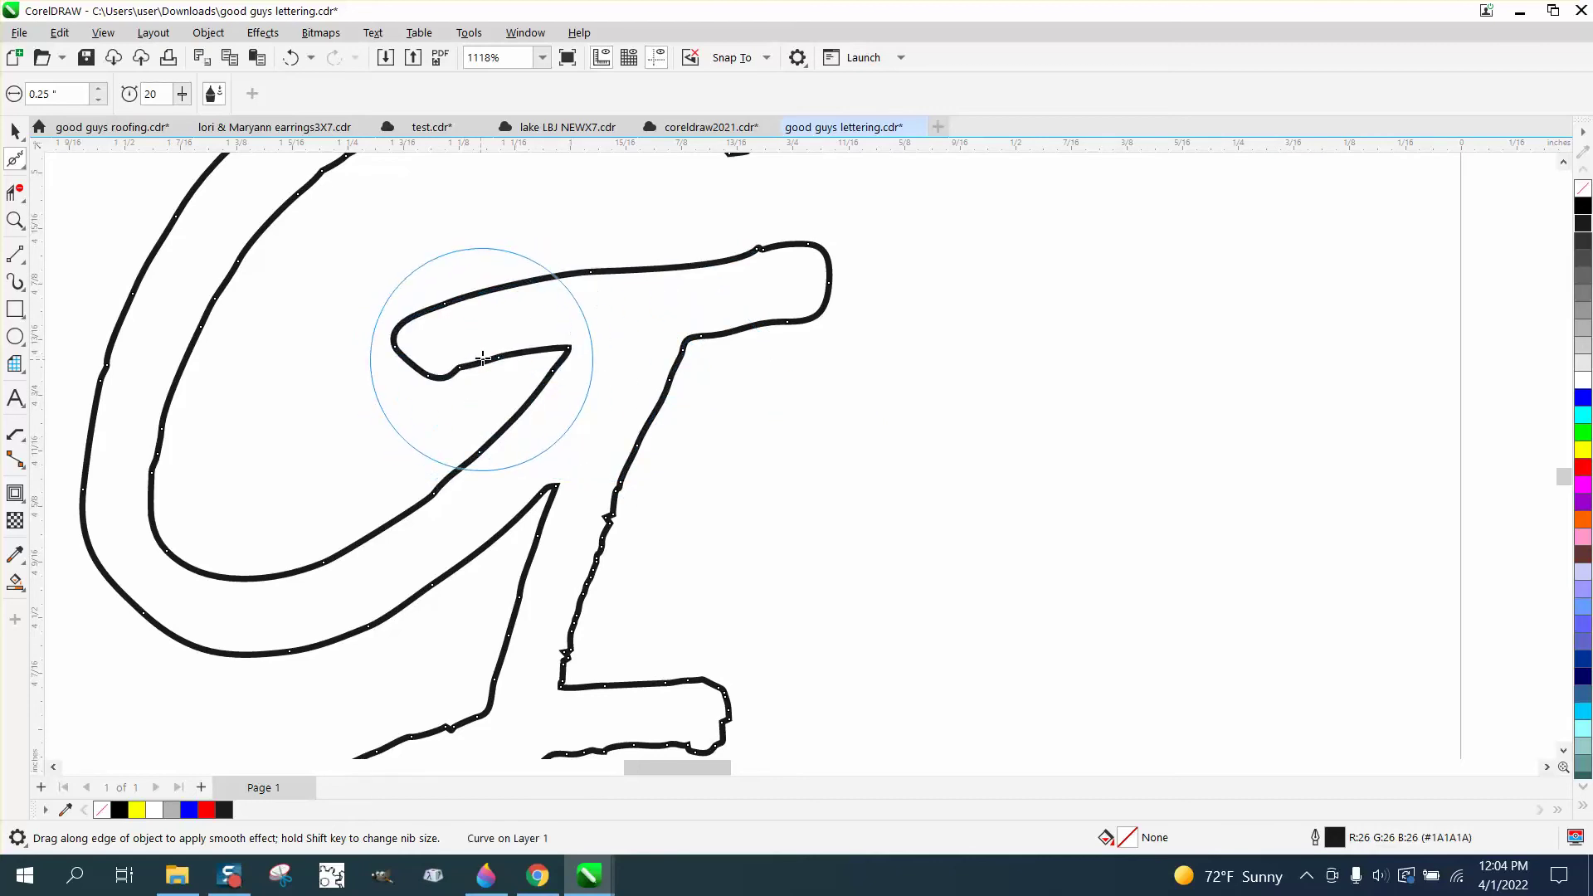
pyautogui.moveTo(677, 453)
pyautogui.mouseDown()
pyautogui.moveTo(618, 503)
pyautogui.moveTo(564, 611)
pyautogui.moveTo(556, 602)
pyautogui.mouseUp()
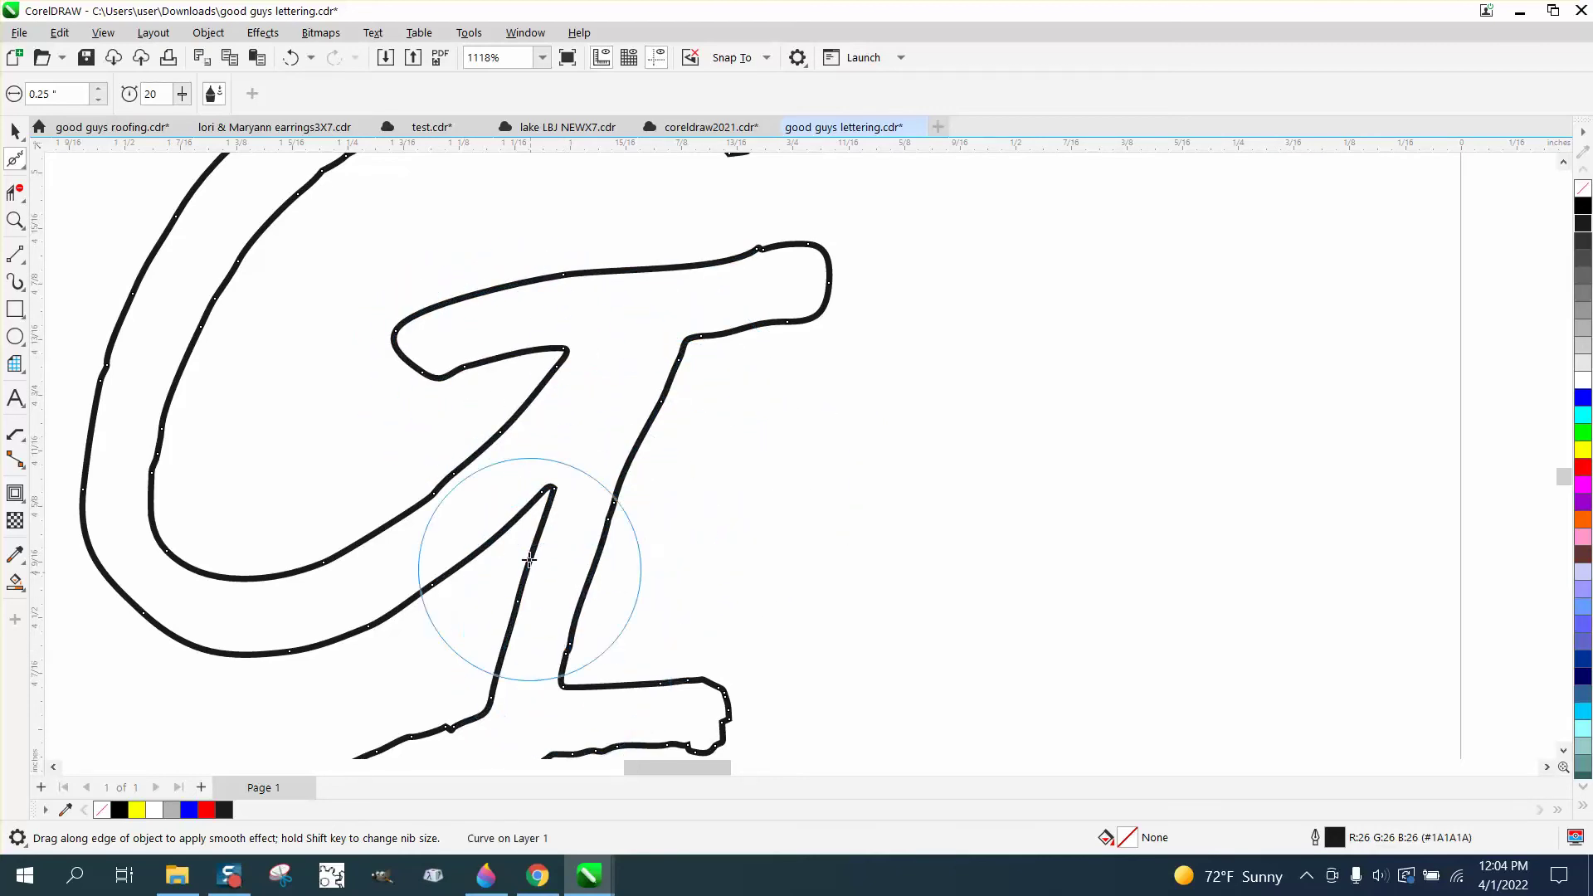
pyautogui.scroll(-2, 535, 464)
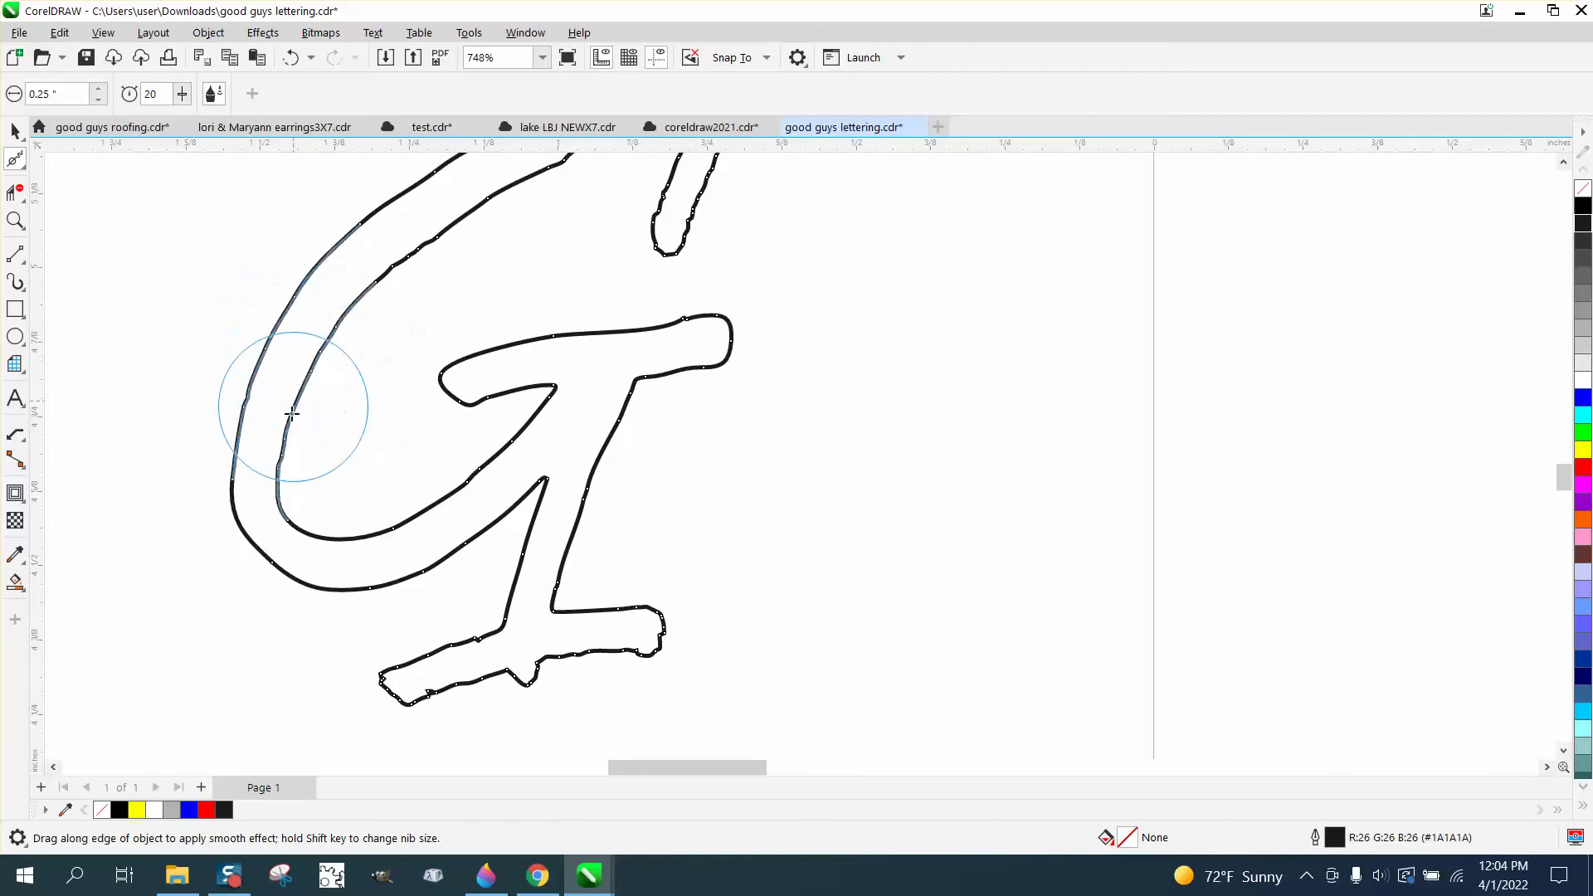
pyautogui.moveTo(292, 412)
pyautogui.mouseDown()
pyautogui.moveTo(299, 445)
pyautogui.moveTo(245, 346)
pyautogui.moveTo(231, 481)
pyautogui.moveTo(537, 517)
pyautogui.moveTo(573, 508)
pyautogui.moveTo(558, 594)
pyautogui.moveTo(648, 628)
pyautogui.moveTo(649, 648)
pyautogui.moveTo(533, 675)
pyautogui.moveTo(419, 693)
pyautogui.moveTo(383, 679)
pyautogui.moveTo(525, 630)
pyautogui.moveTo(501, 661)
pyautogui.moveTo(456, 668)
pyautogui.mouseUp()
# Smooth the G's hooked top flourish, crossbar end and outer left edge.
pyautogui.scroll(-1, 720, 636)
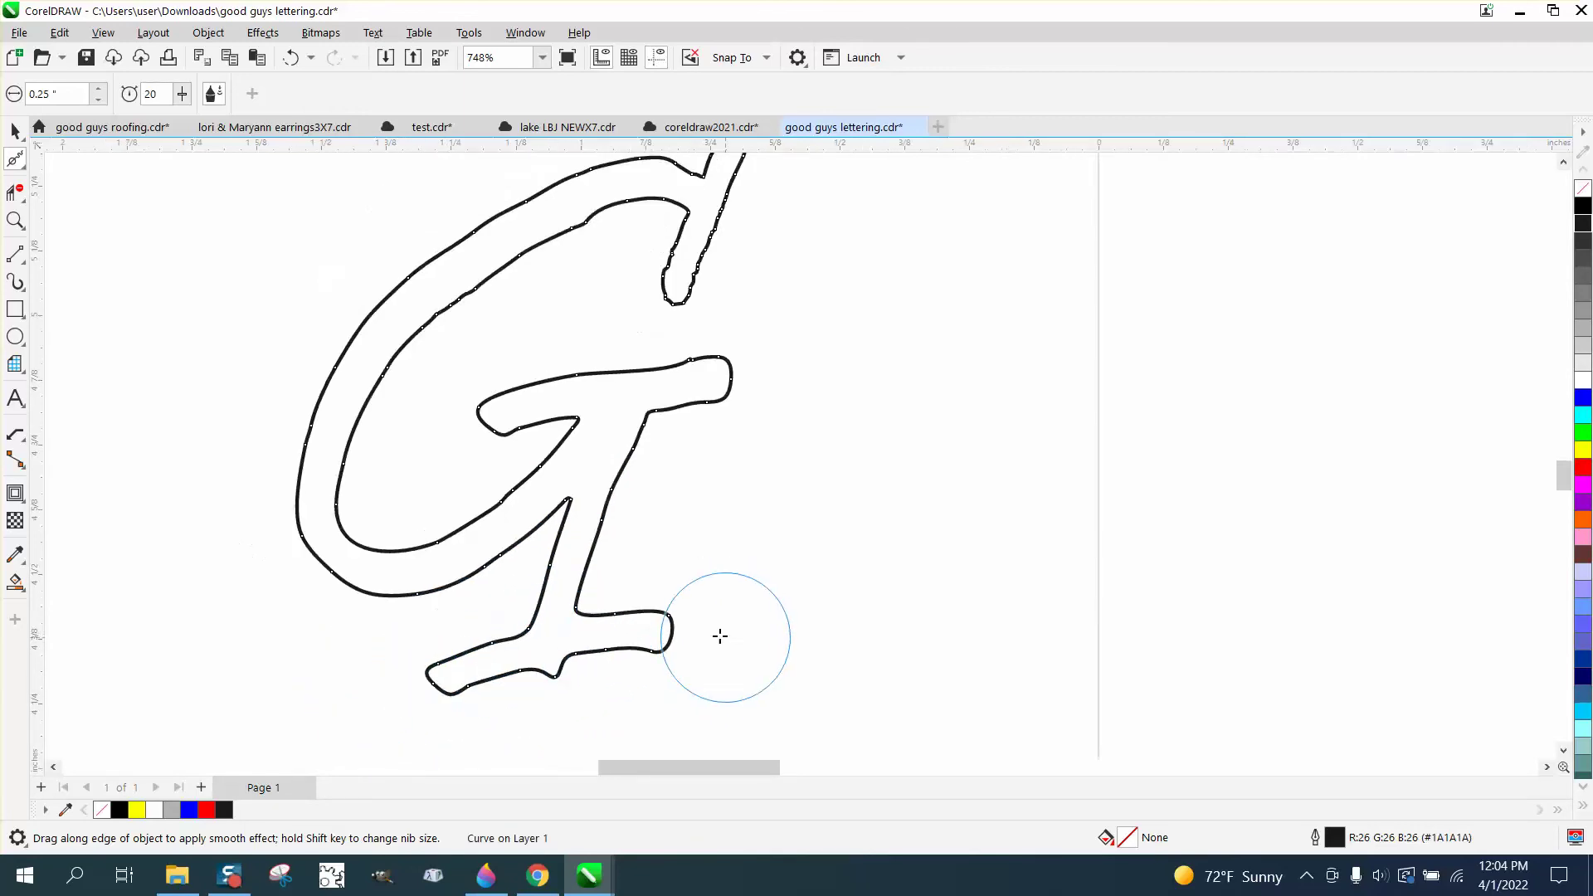
pyautogui.scroll(-1, 720, 635)
pyautogui.moveTo(722, 298)
pyautogui.mouseDown()
pyautogui.moveTo(694, 313)
pyautogui.moveTo(759, 181)
pyautogui.moveTo(680, 335)
pyautogui.moveTo(661, 263)
pyautogui.moveTo(586, 277)
pyautogui.moveTo(625, 260)
pyautogui.moveTo(490, 334)
pyautogui.moveTo(526, 313)
pyautogui.moveTo(576, 316)
pyautogui.moveTo(488, 352)
pyautogui.moveTo(633, 235)
pyautogui.moveTo(526, 249)
pyautogui.moveTo(664, 230)
pyautogui.moveTo(693, 249)
pyautogui.moveTo(669, 224)
pyautogui.moveTo(775, 171)
pyautogui.moveTo(780, 191)
pyautogui.mouseUp()
pyautogui.moveTo(730, 400)
pyautogui.mouseDown()
pyautogui.moveTo(585, 407)
pyautogui.moveTo(515, 443)
pyautogui.moveTo(580, 402)
pyautogui.mouseUp()
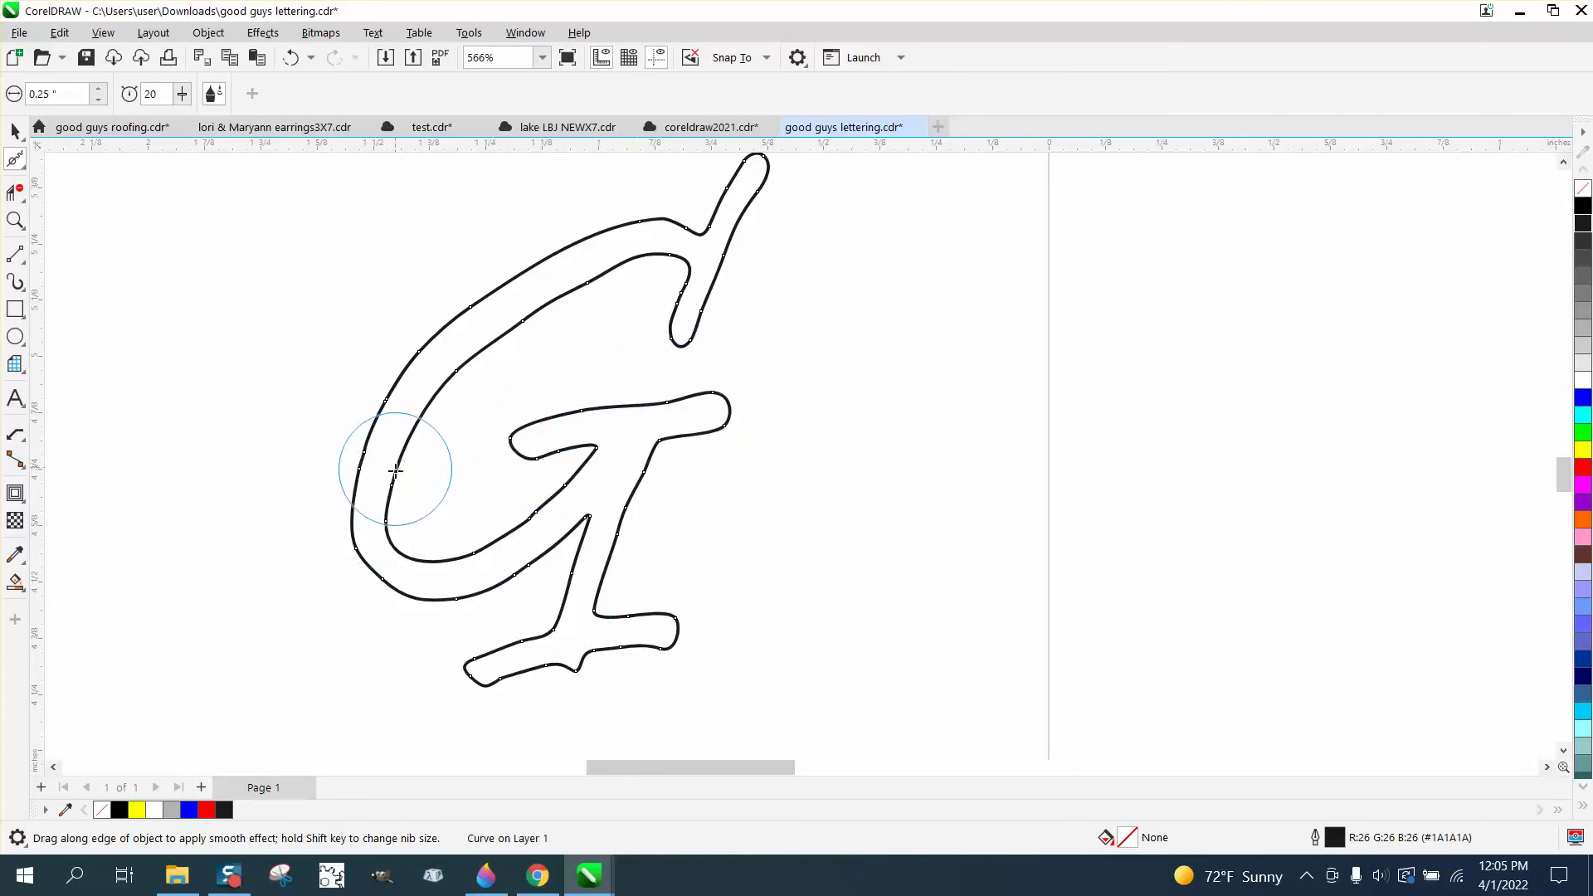
pyautogui.moveTo(395, 470)
pyautogui.mouseDown()
pyautogui.moveTo(389, 532)
pyautogui.moveTo(362, 424)
pyautogui.moveTo(360, 535)
pyautogui.moveTo(376, 574)
pyautogui.moveTo(441, 605)
pyautogui.mouseUp()
pyautogui.scroll(-1, 358, 427)
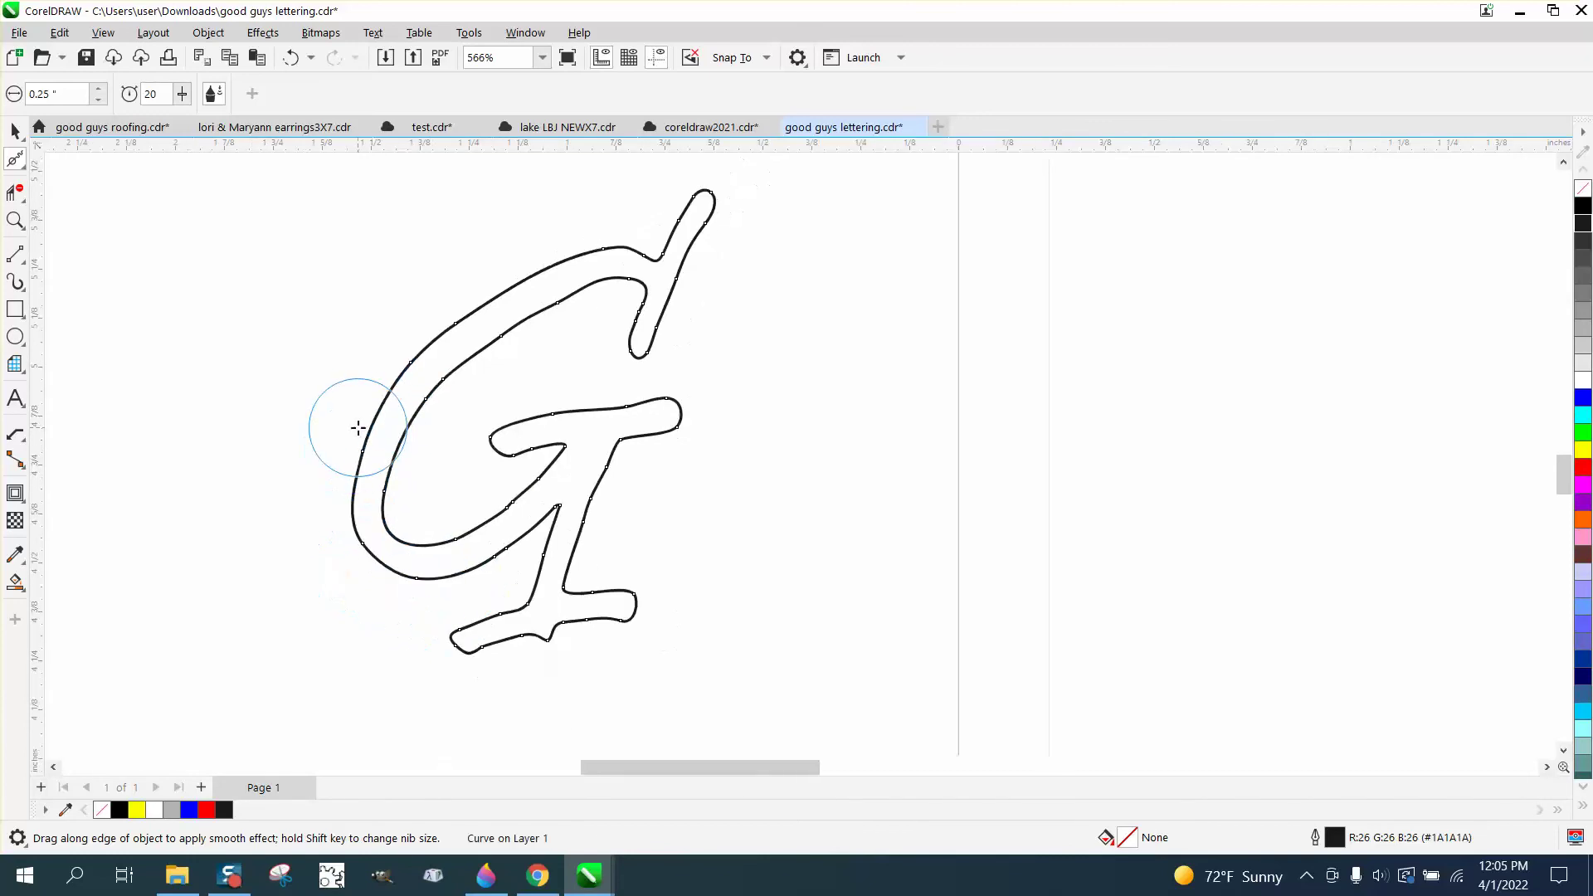
pyautogui.scroll(-4, 358, 428)
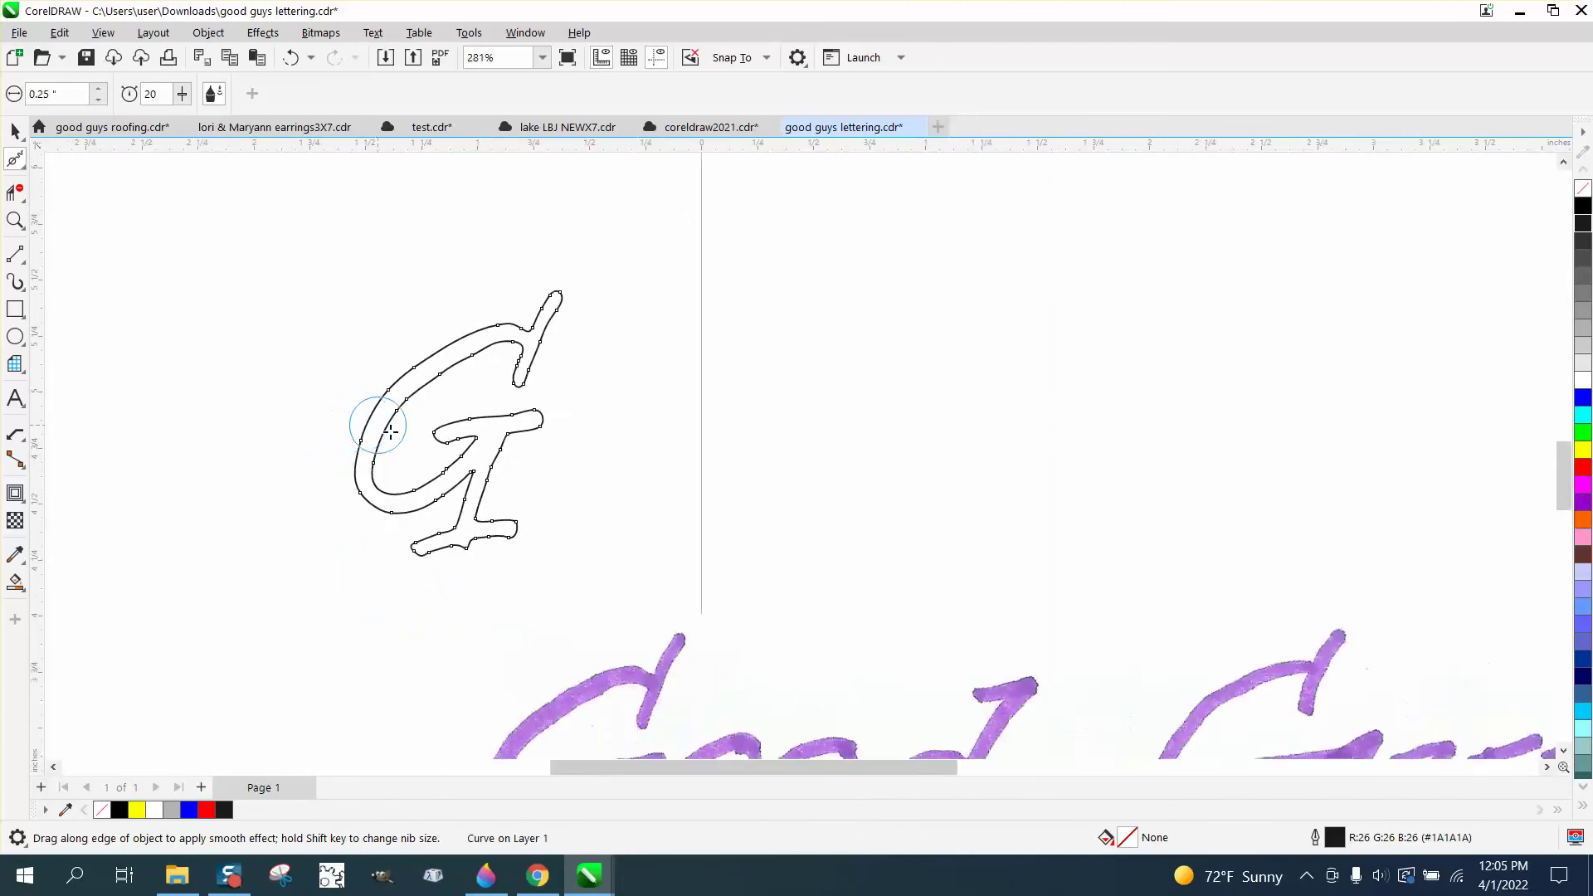
pyautogui.click(16, 221)
pyautogui.moveTo(691, 354); pyautogui.dragTo(781, 390)
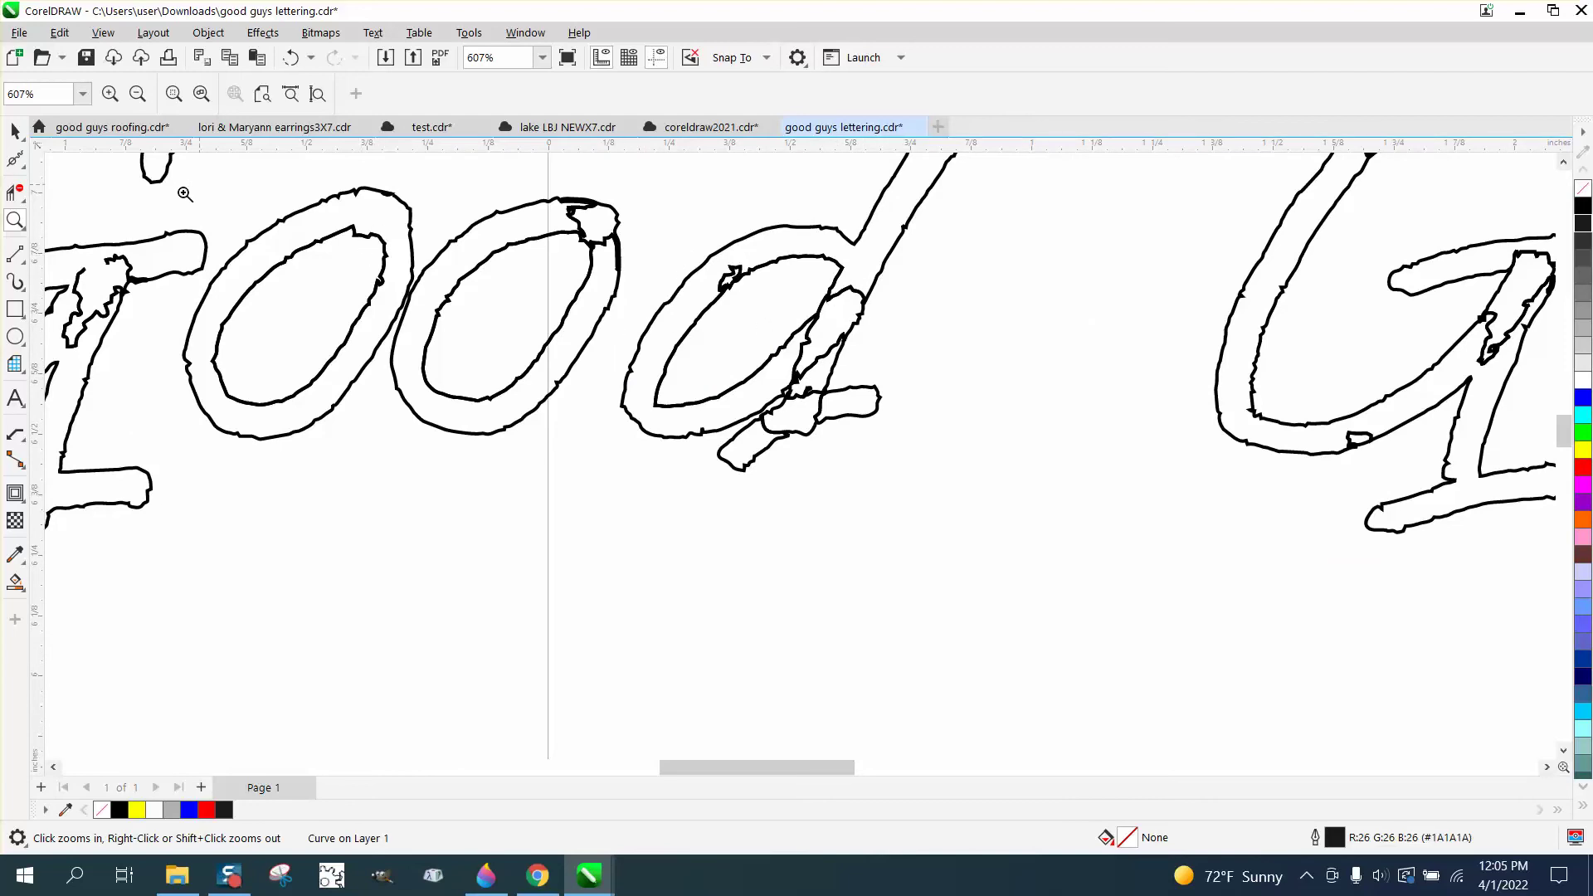
pyautogui.click(24, 166)
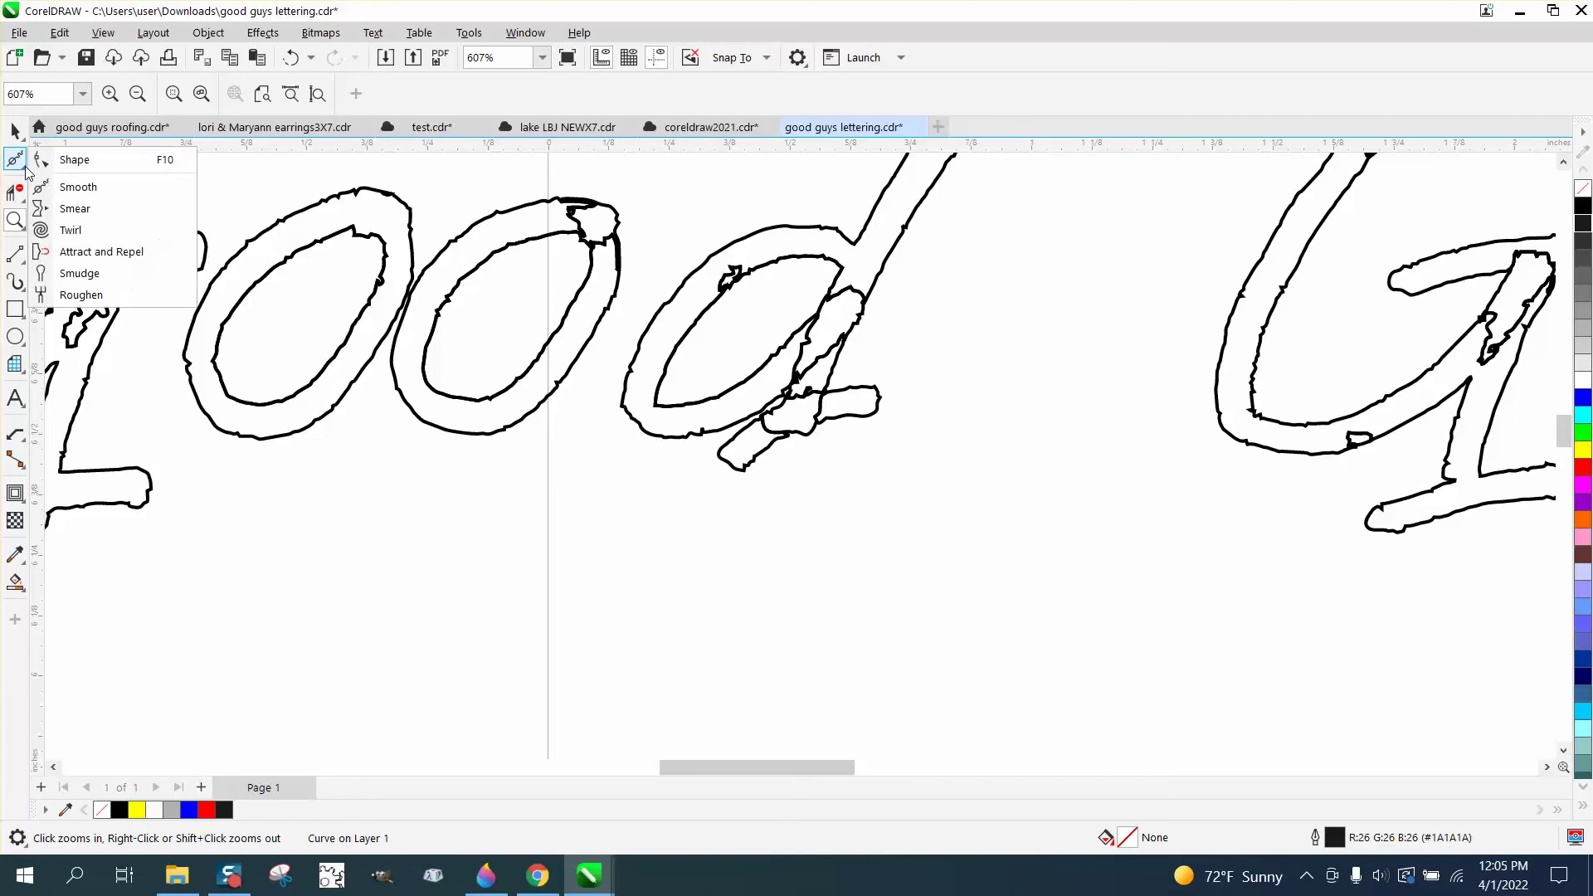
pyautogui.click(68, 157)
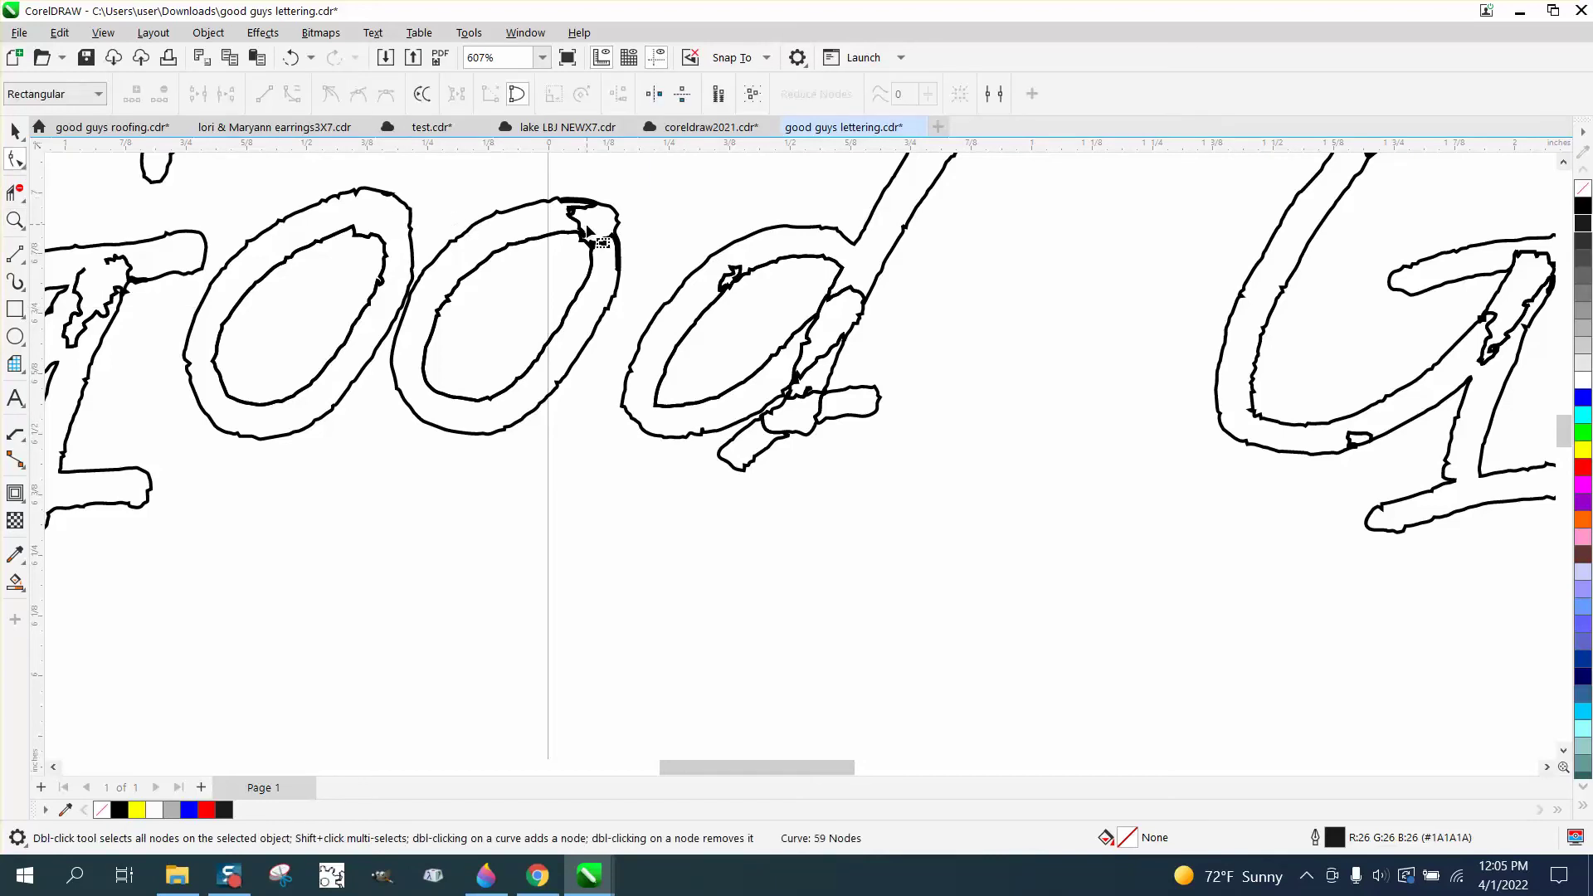
pyautogui.click(25, 204)
pyautogui.click(125, 235)
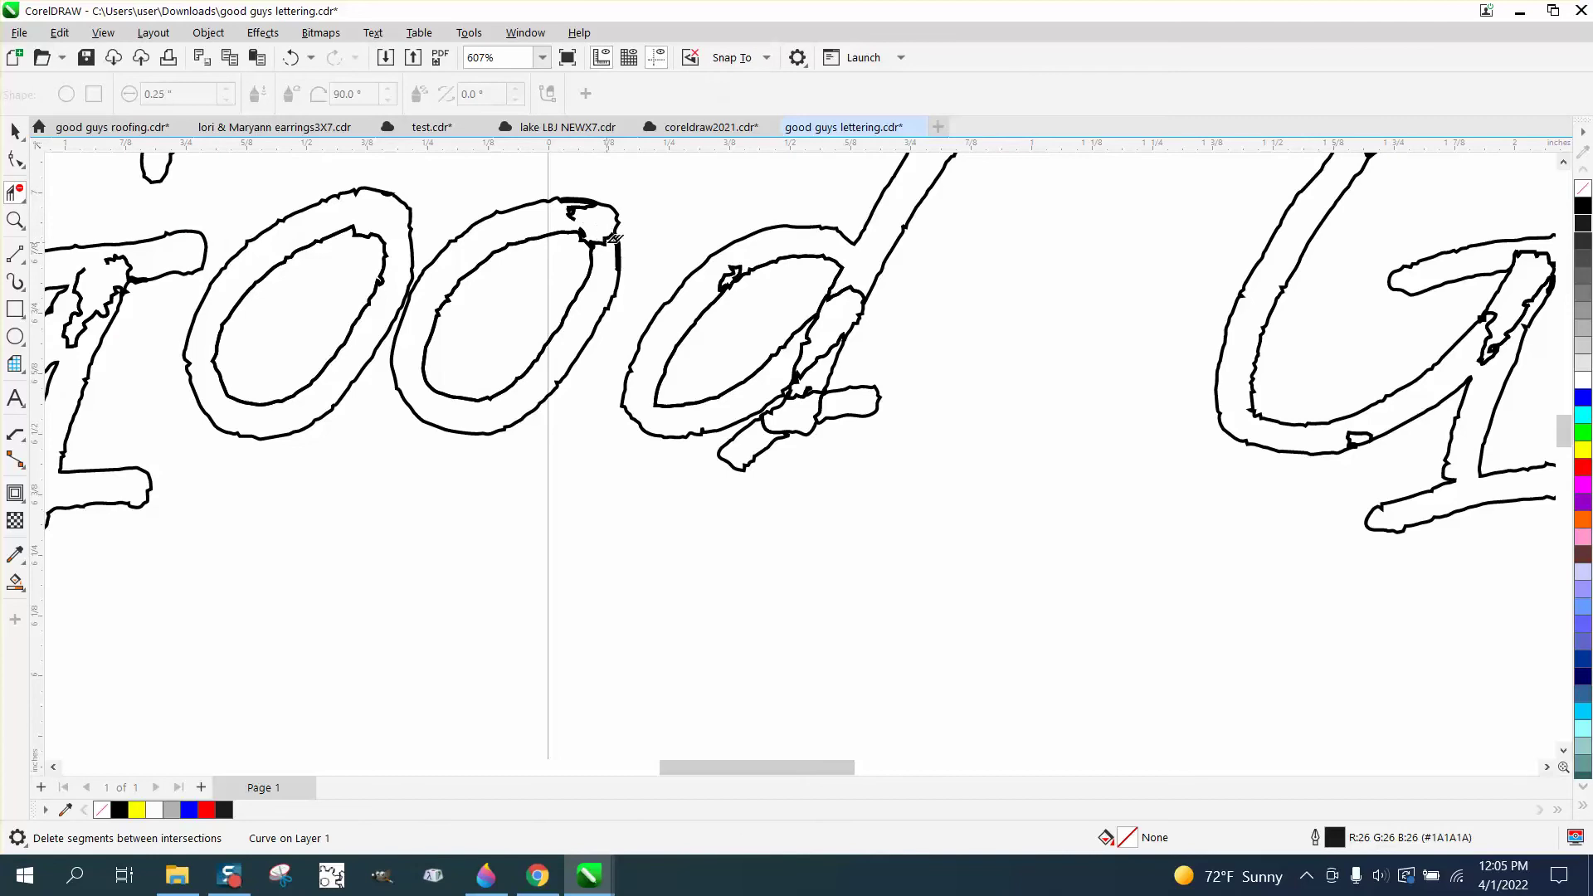
pyautogui.click(14, 220)
# At the o–d joint, delete the curve's stray bottom node and segment.
pyautogui.moveTo(667, 307); pyautogui.dragTo(674, 316)
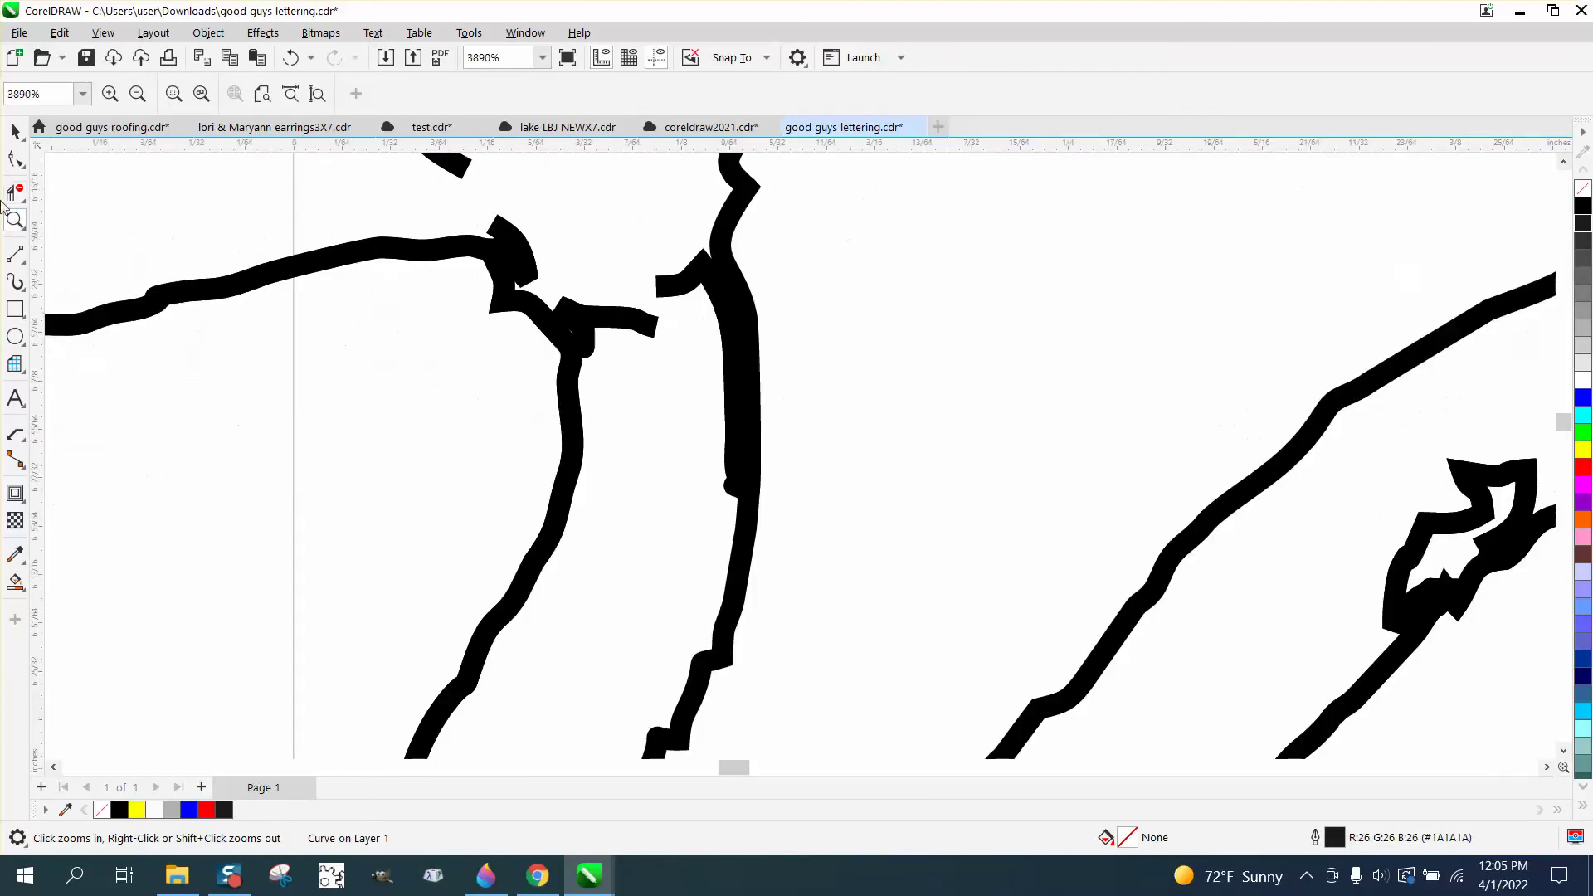
pyautogui.click(15, 159)
pyautogui.click(738, 486)
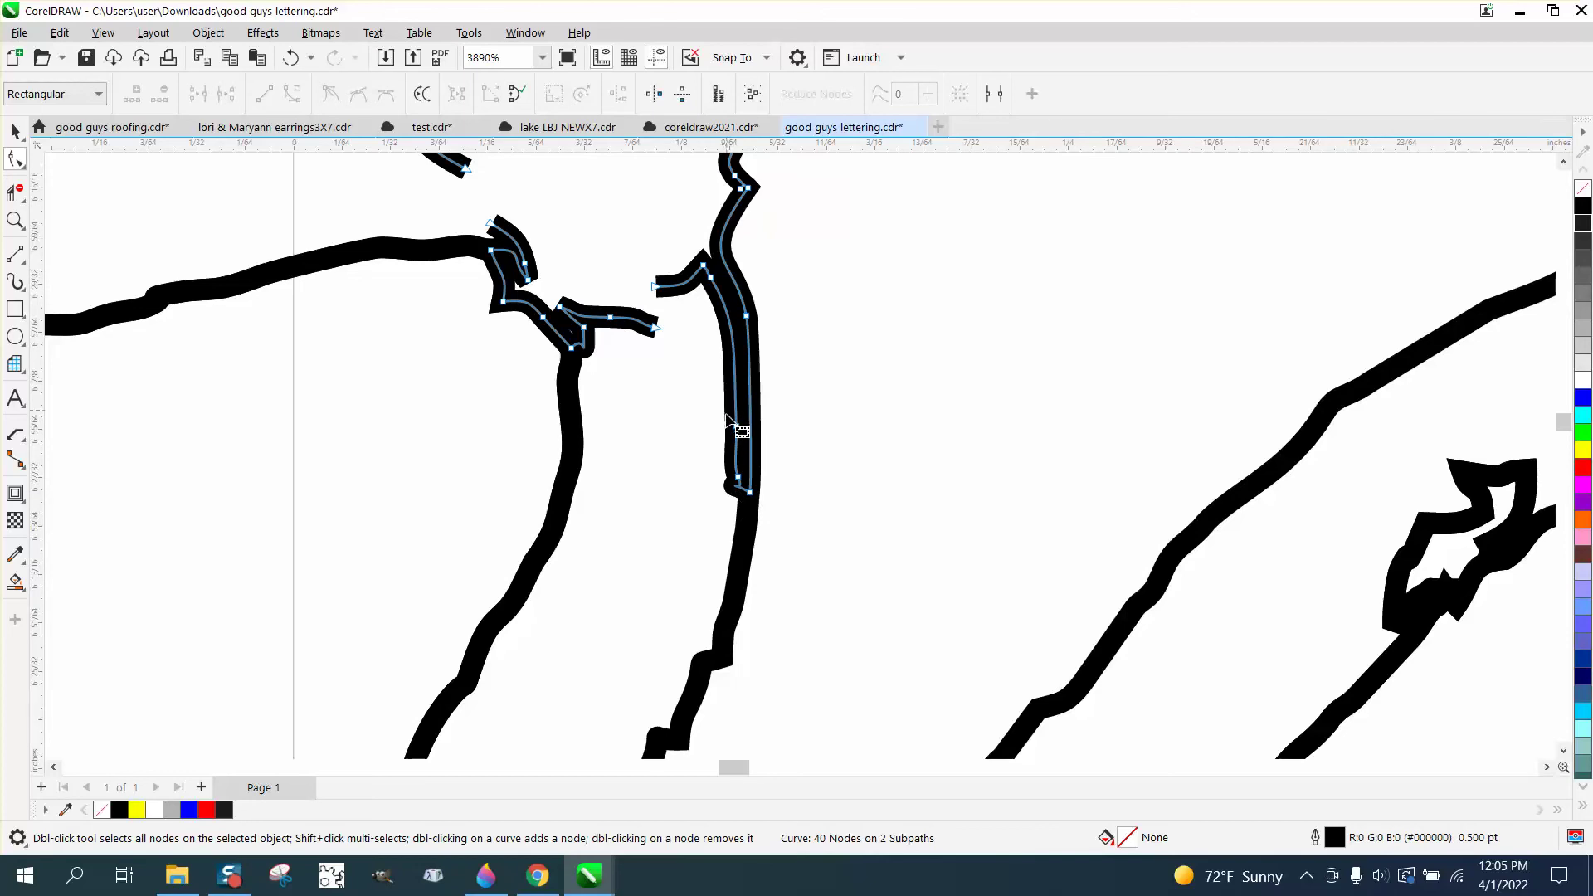
pyautogui.click(738, 477)
pyautogui.press('Delete')
pyautogui.click(753, 501)
pyautogui.press('Delete')
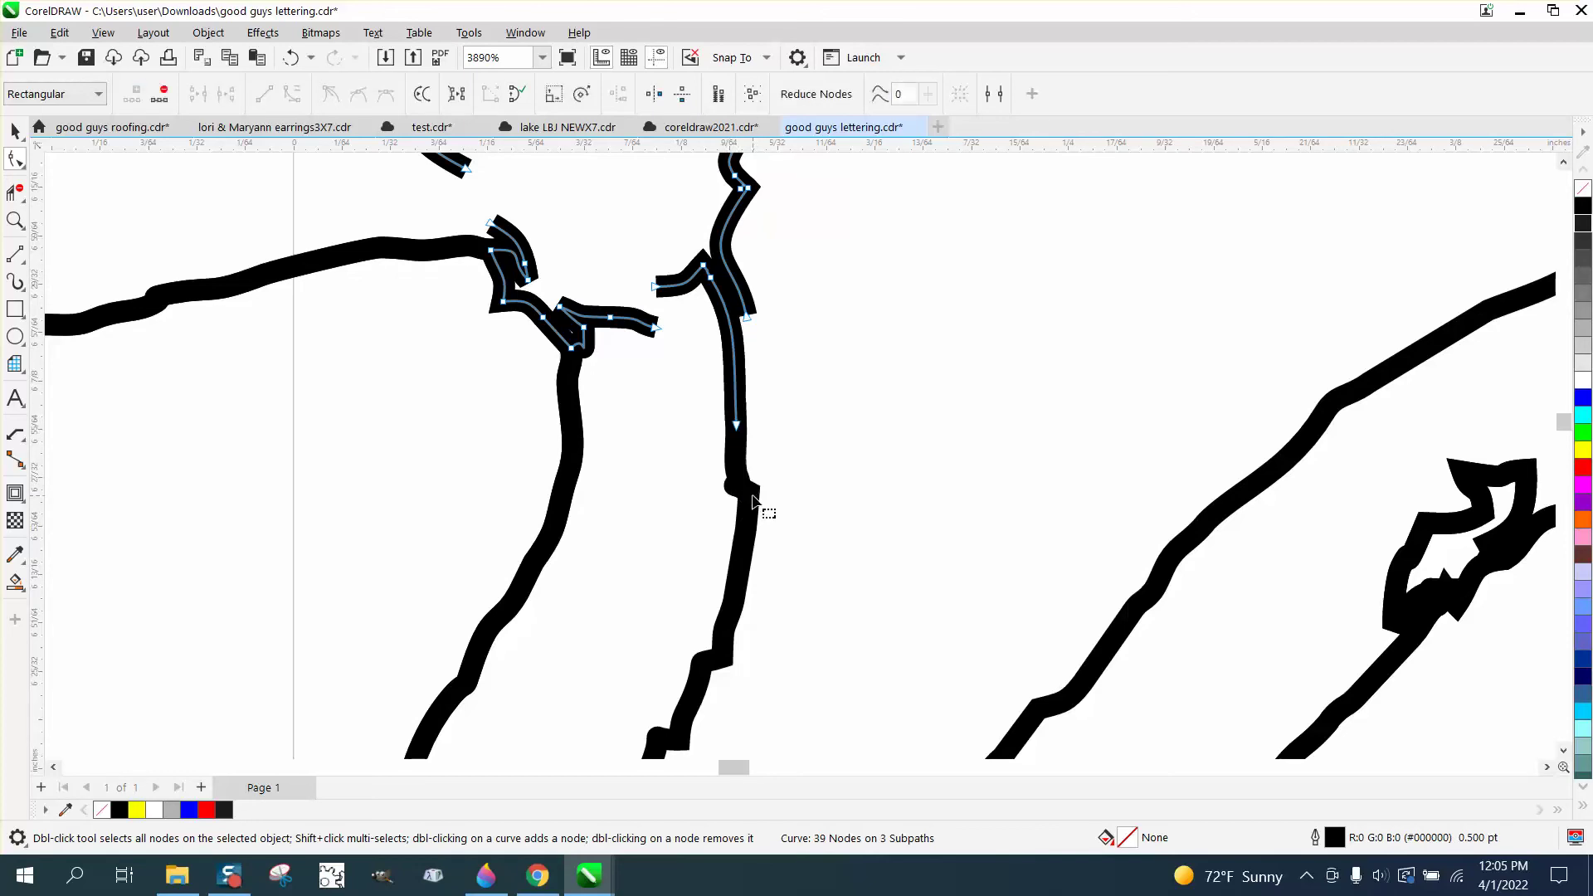
pyautogui.press('Delete')
# Delete the dangling subpaths' end nodes, shift the last end node left, and remove two trailing nodes.
pyautogui.click(737, 426)
pyautogui.press('Delete')
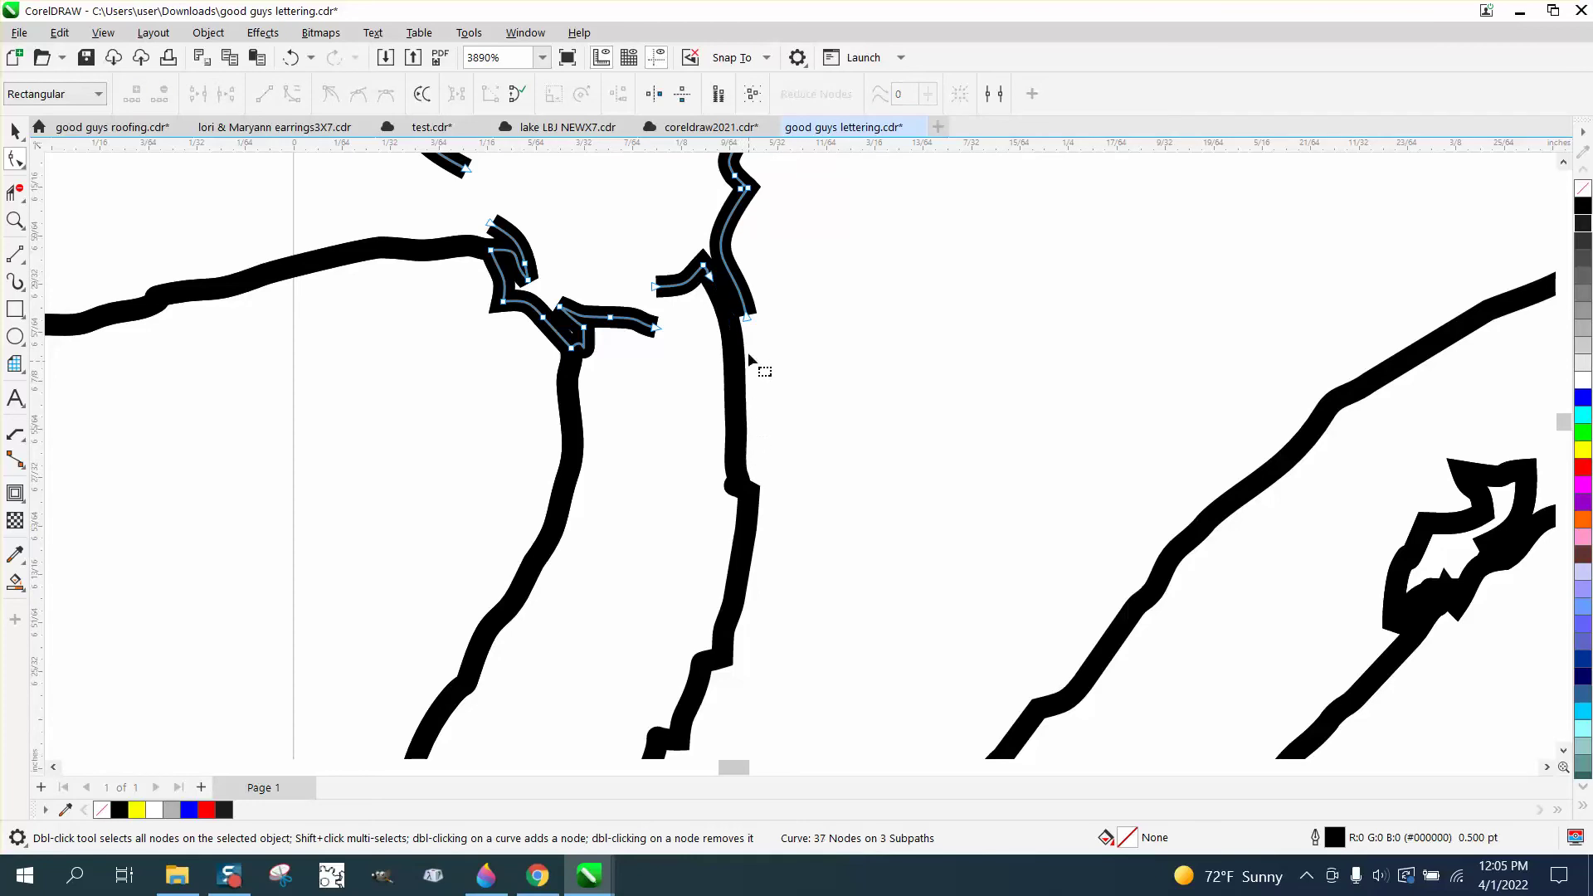
pyautogui.click(710, 280)
pyautogui.press('Delete')
pyautogui.click(748, 321)
pyautogui.moveTo(745, 318); pyautogui.dragTo(728, 318)
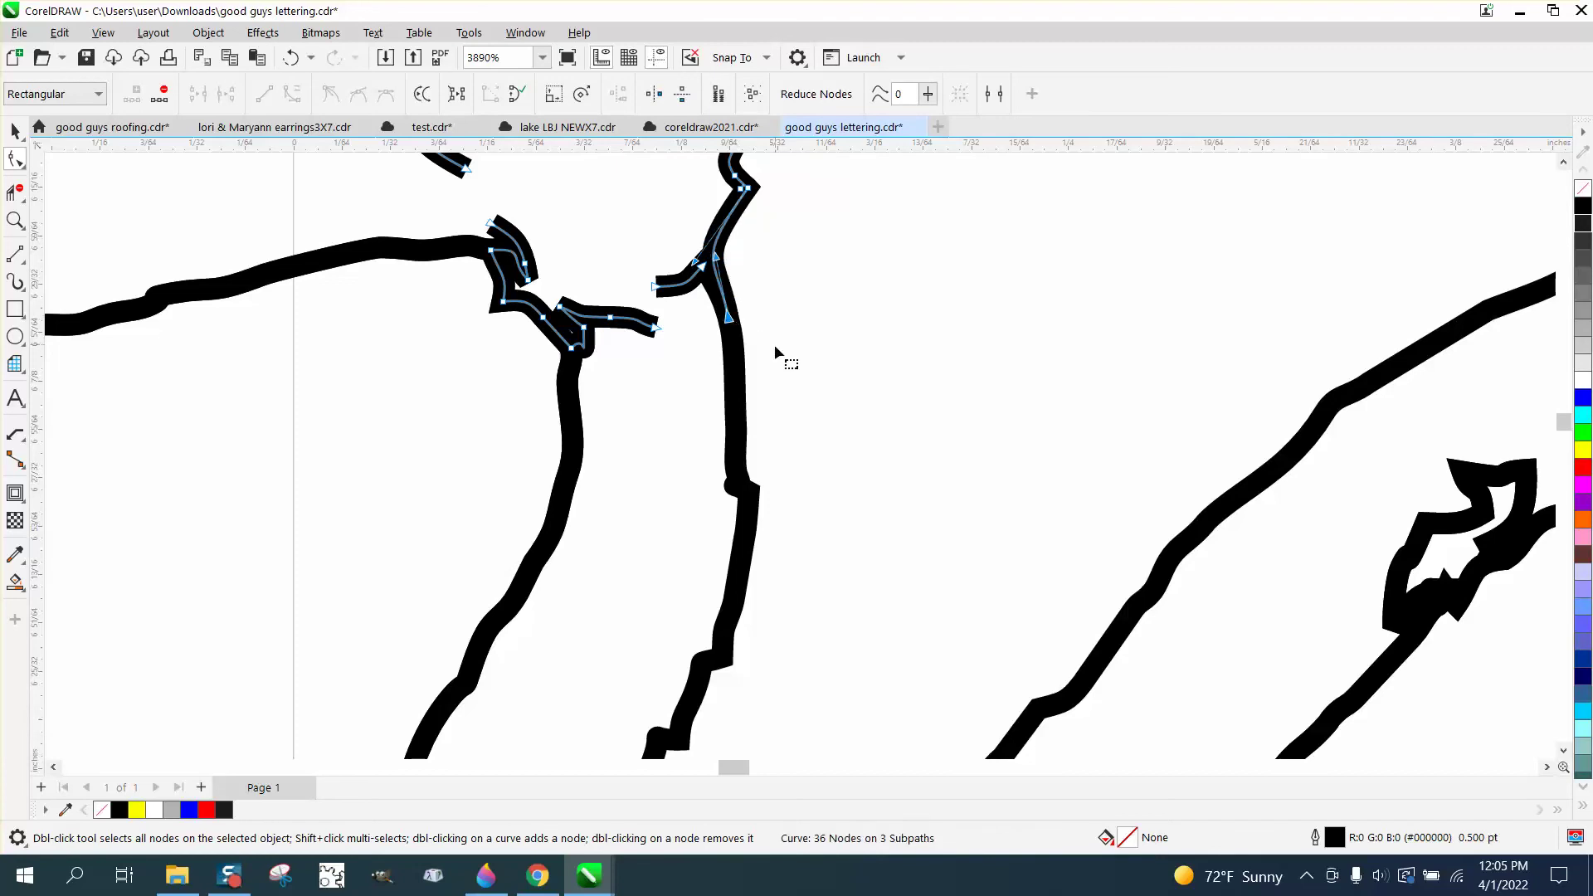
pyautogui.click(671, 302)
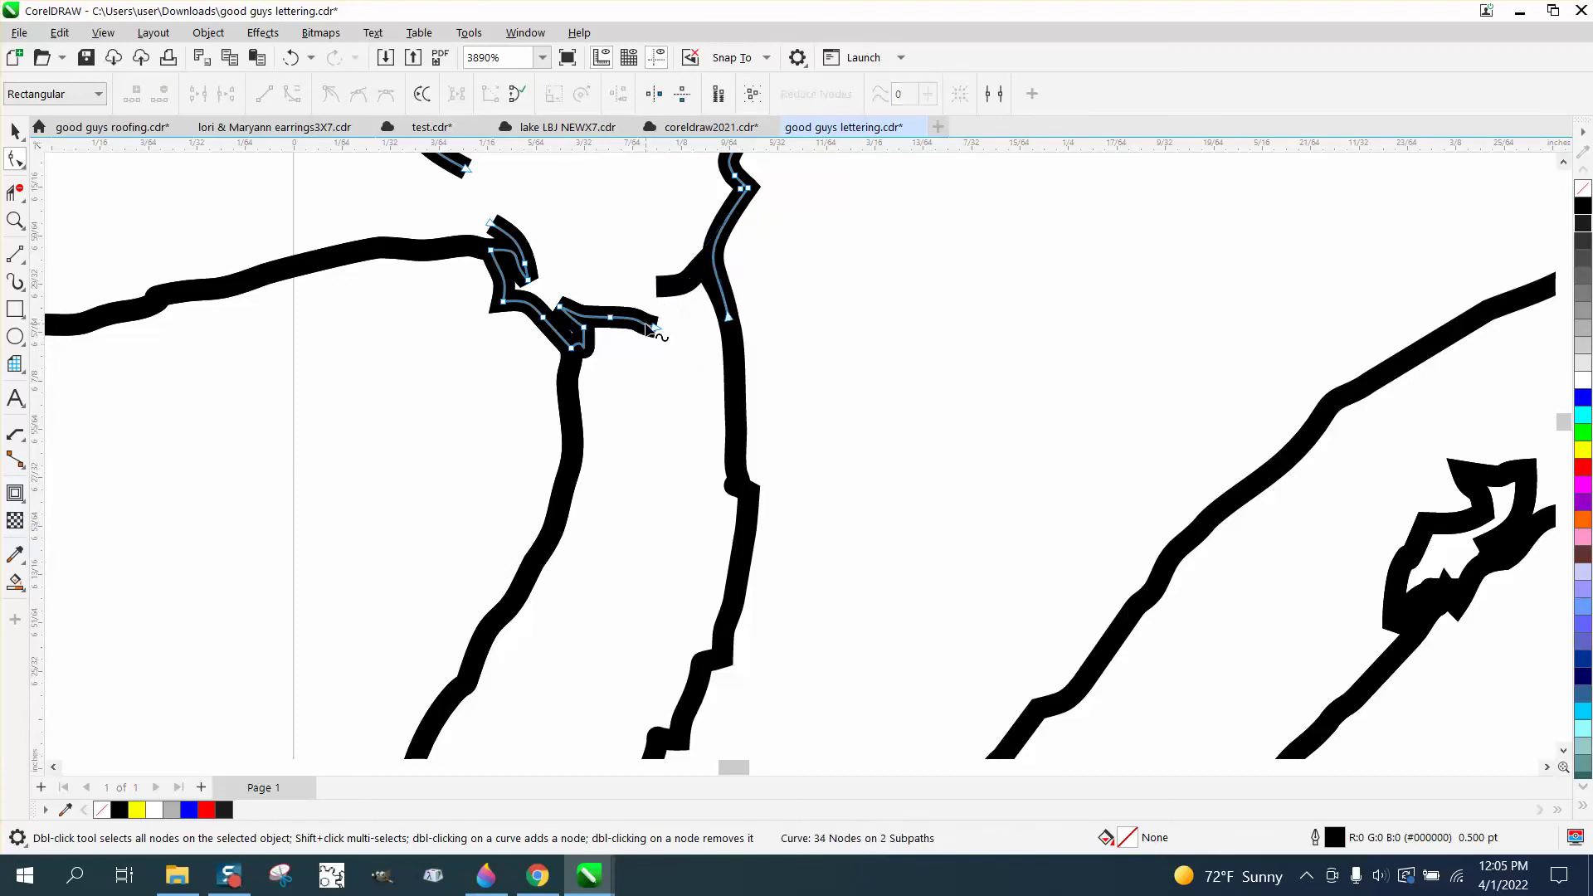
pyautogui.moveTo(669, 327)
pyautogui.mouseDown()
pyautogui.moveTo(622, 331)
pyautogui.moveTo(514, 253)
pyautogui.mouseUp()
pyautogui.press('Delete')
pyautogui.press('Delete')
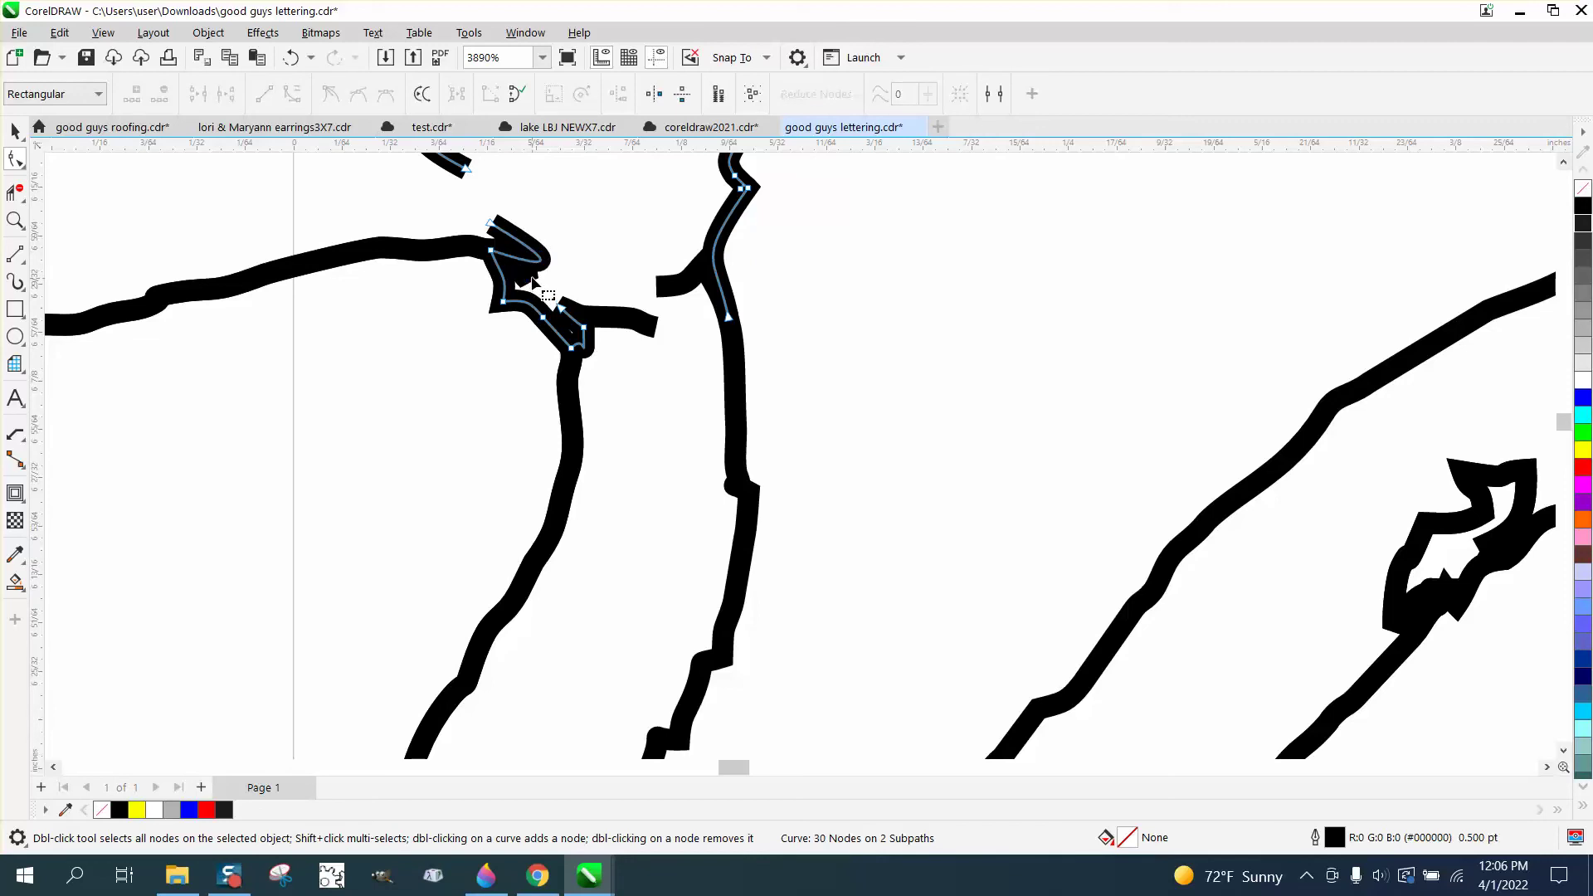
# Delete the stray and inner nodes of the curl atop the 'o'.
pyautogui.click(697, 277)
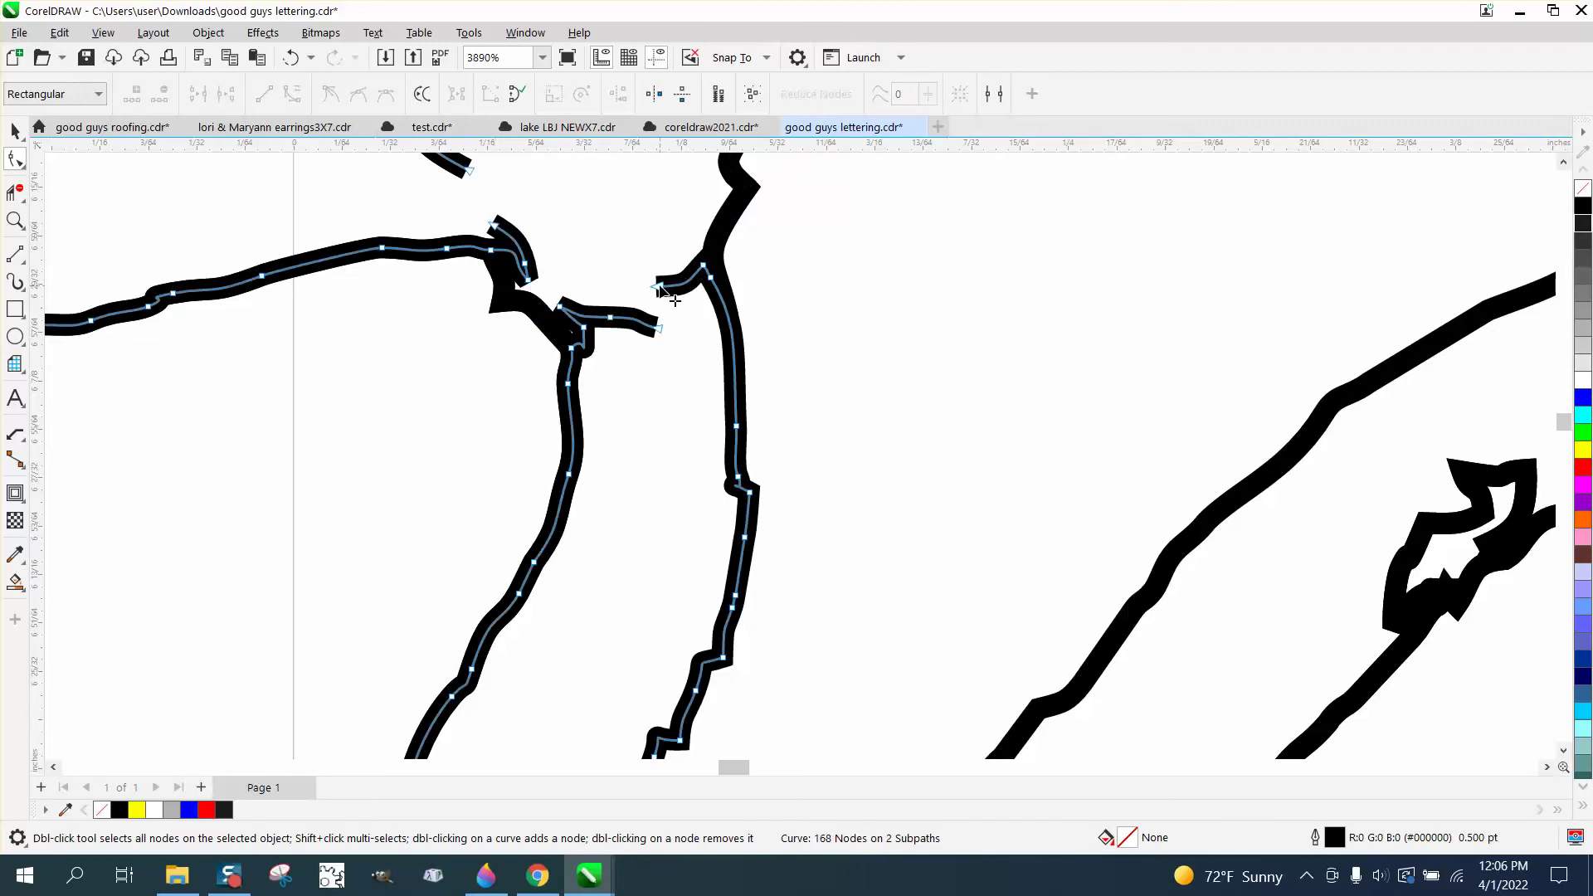
pyautogui.click(724, 236)
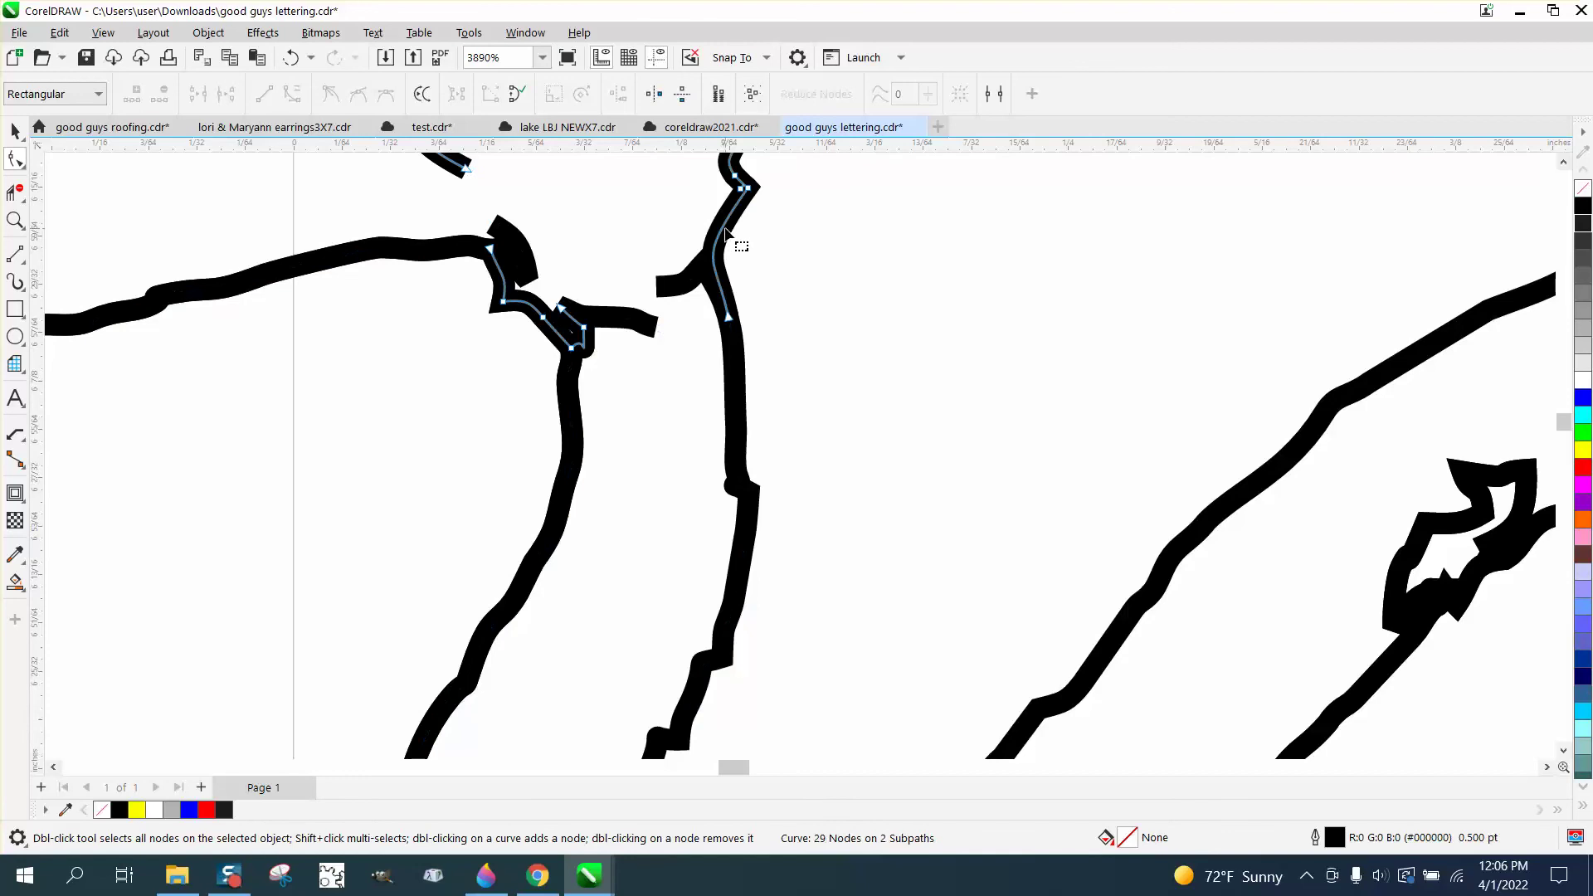
pyautogui.click(685, 282)
pyautogui.scroll(-3, 697, 307)
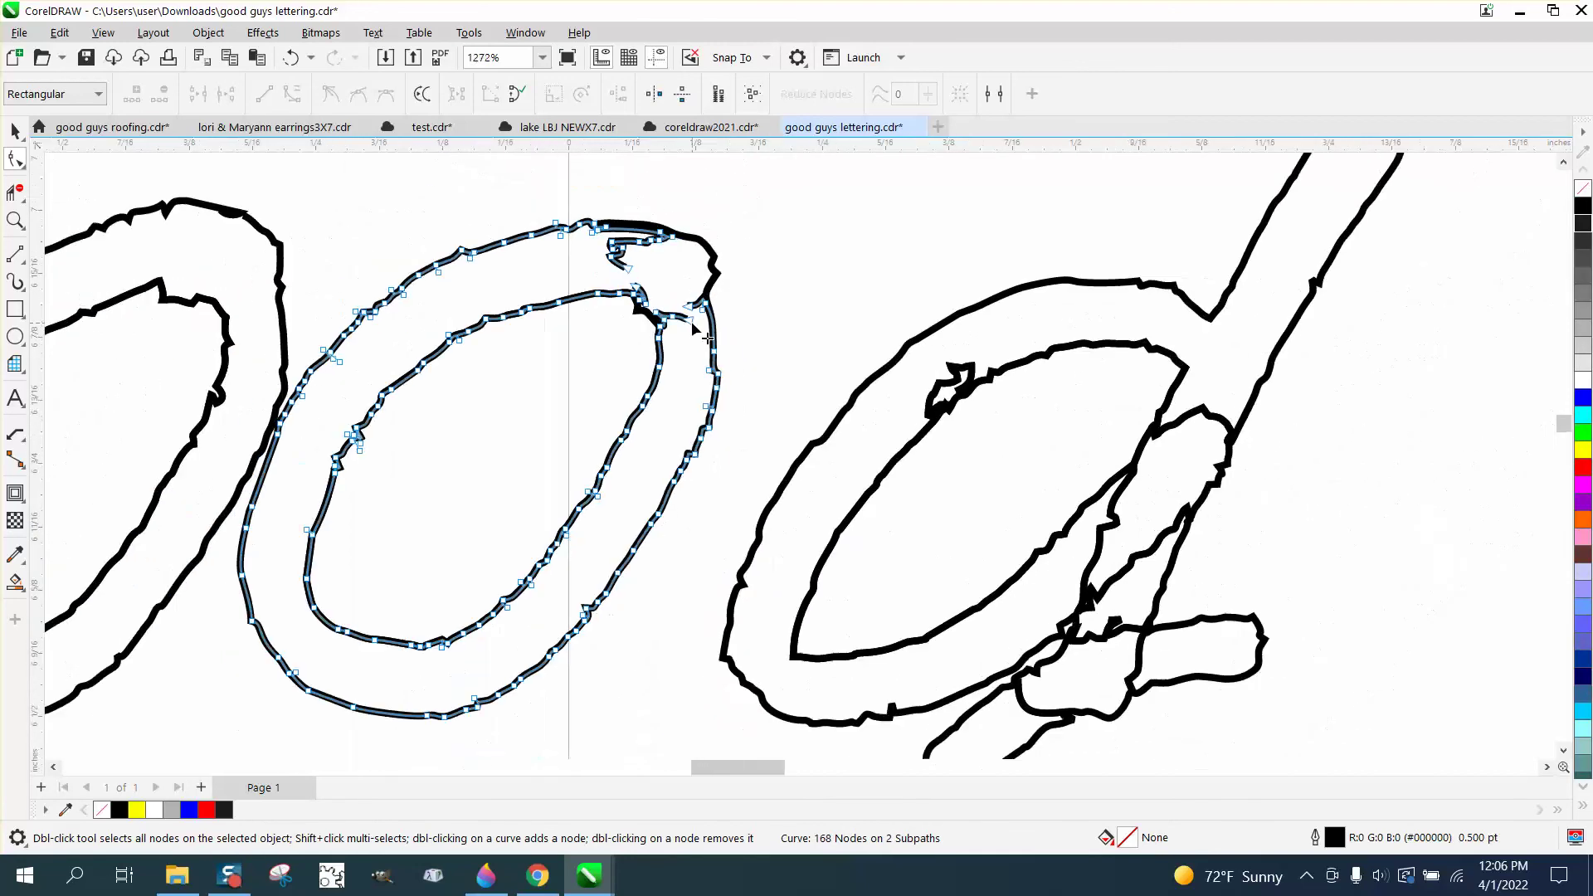
pyautogui.moveTo(584, 249); pyautogui.dragTo(654, 276)
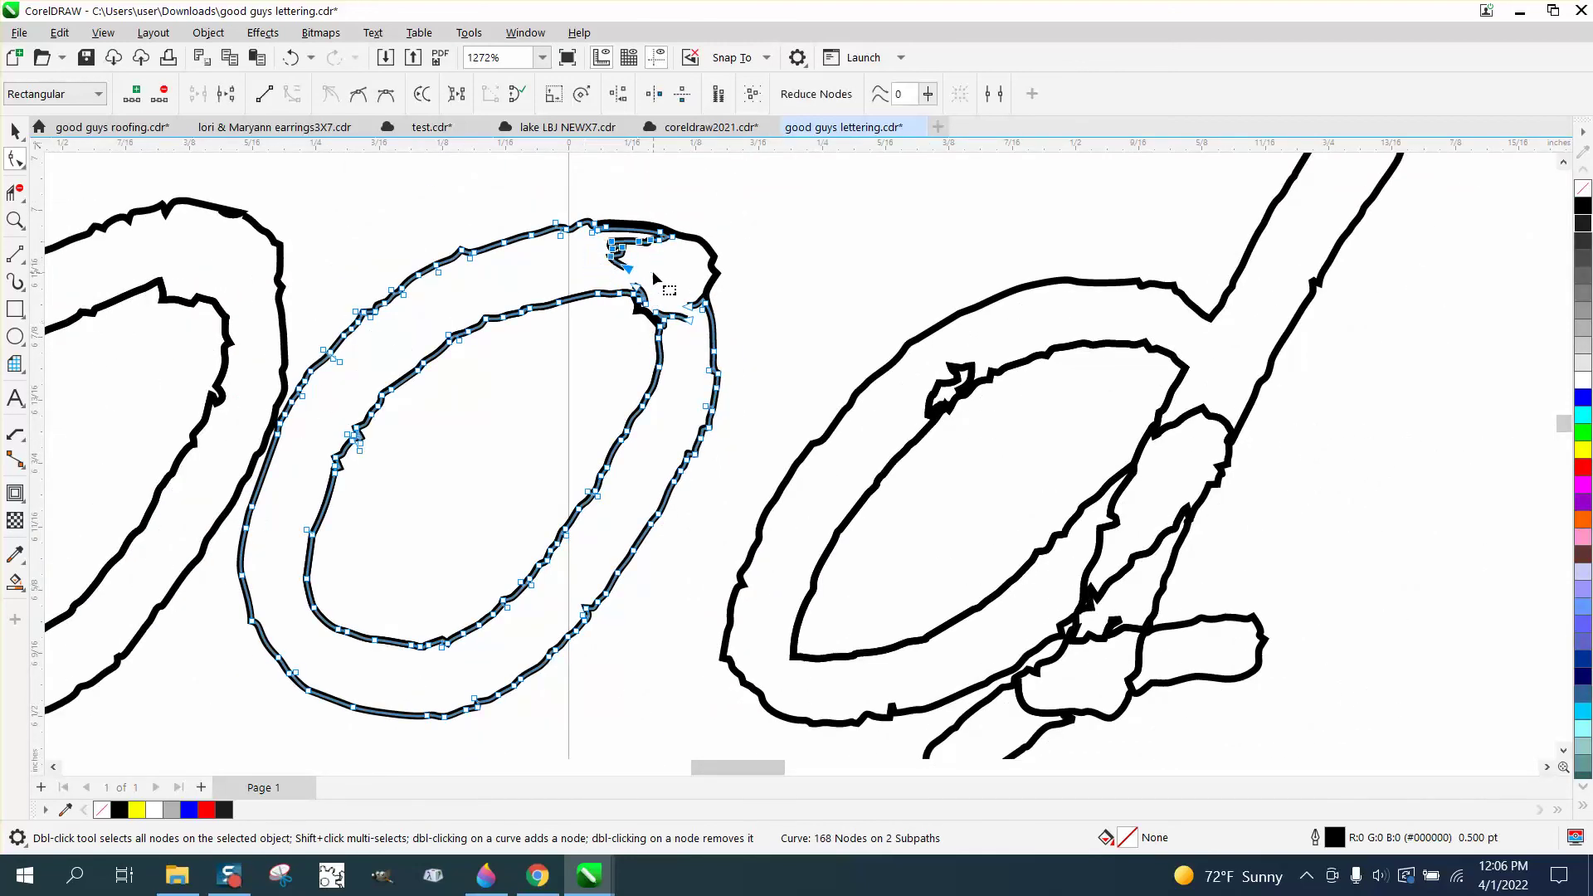
pyautogui.press('Delete')
pyautogui.click(638, 283)
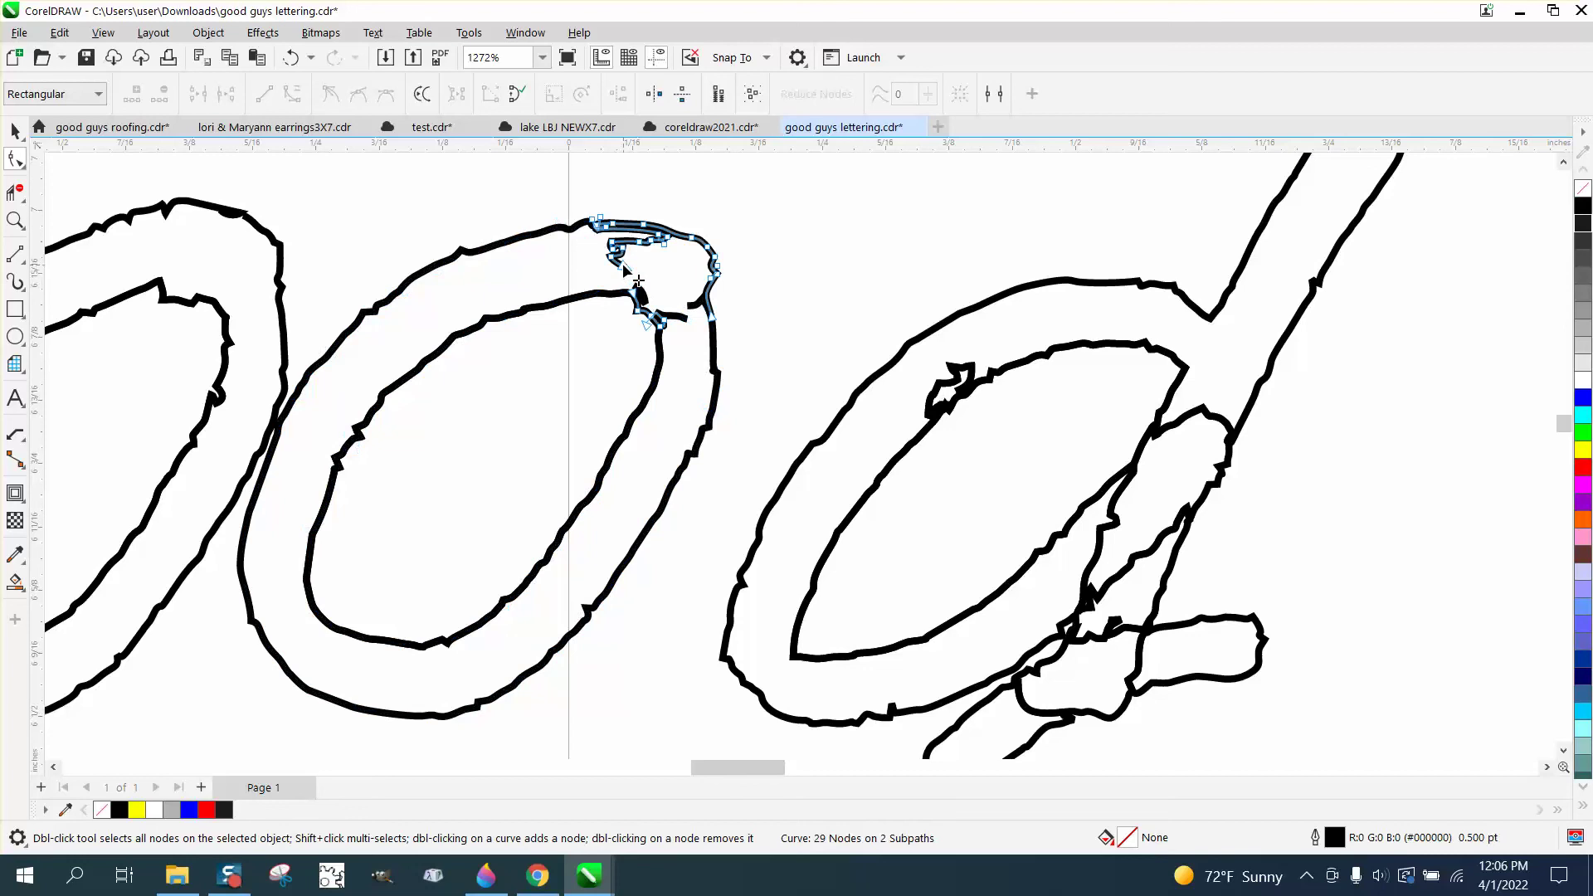
pyautogui.moveTo(597, 246); pyautogui.dragTo(652, 276)
pyautogui.press('Delete')
pyautogui.scroll(-1, 652, 291)
pyautogui.scroll(-2, 645, 292)
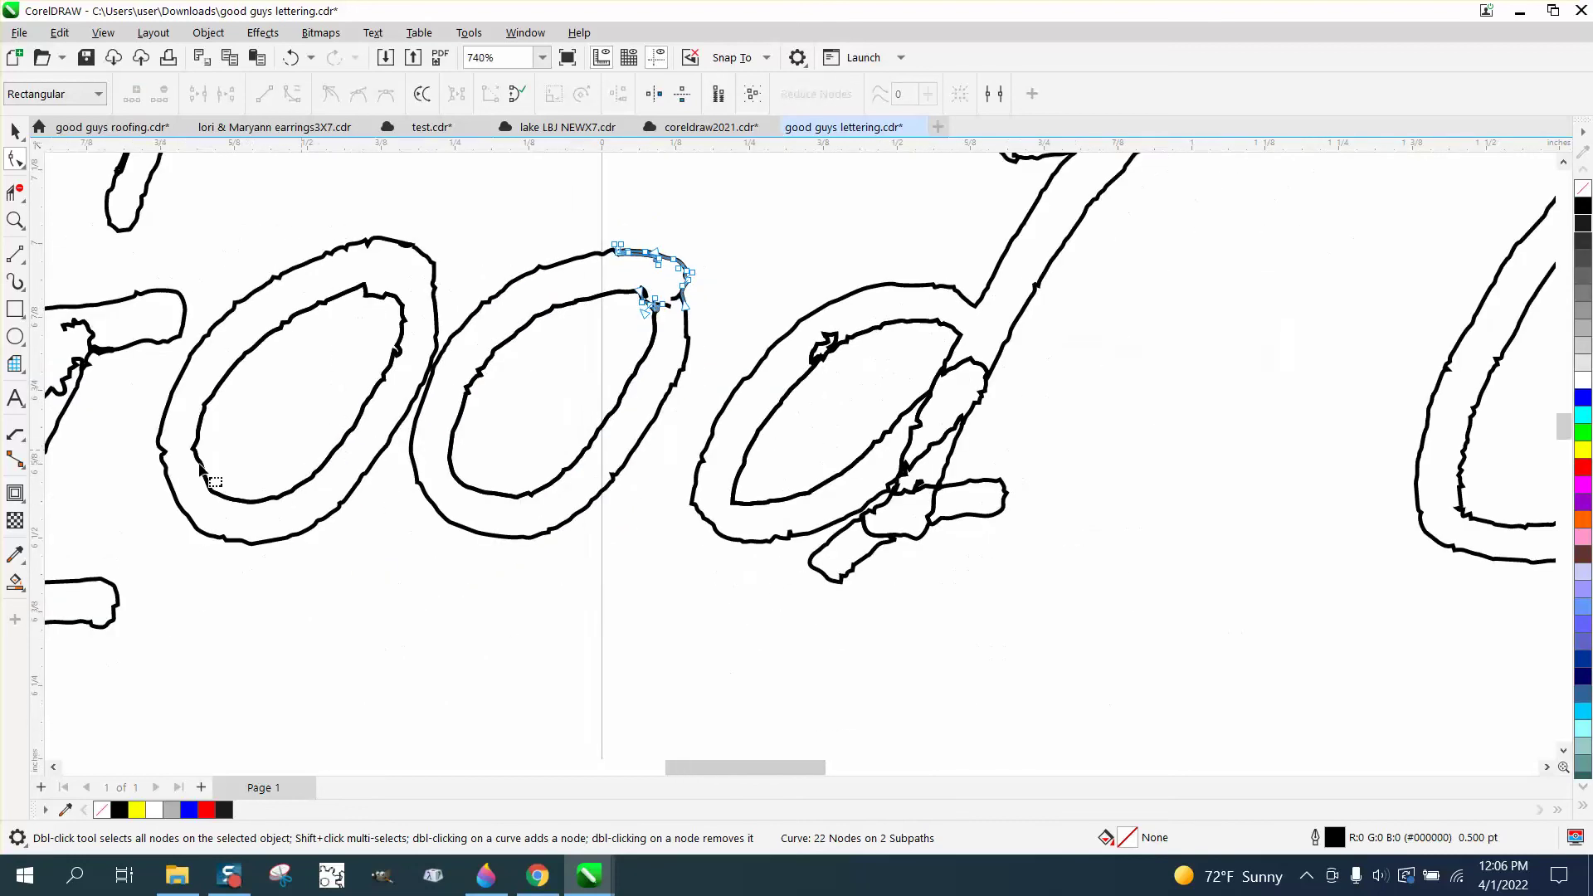
# Smart-fill the second 'o' ring with blue as a separate shape.
pyautogui.click(15, 584)
pyautogui.click(440, 493)
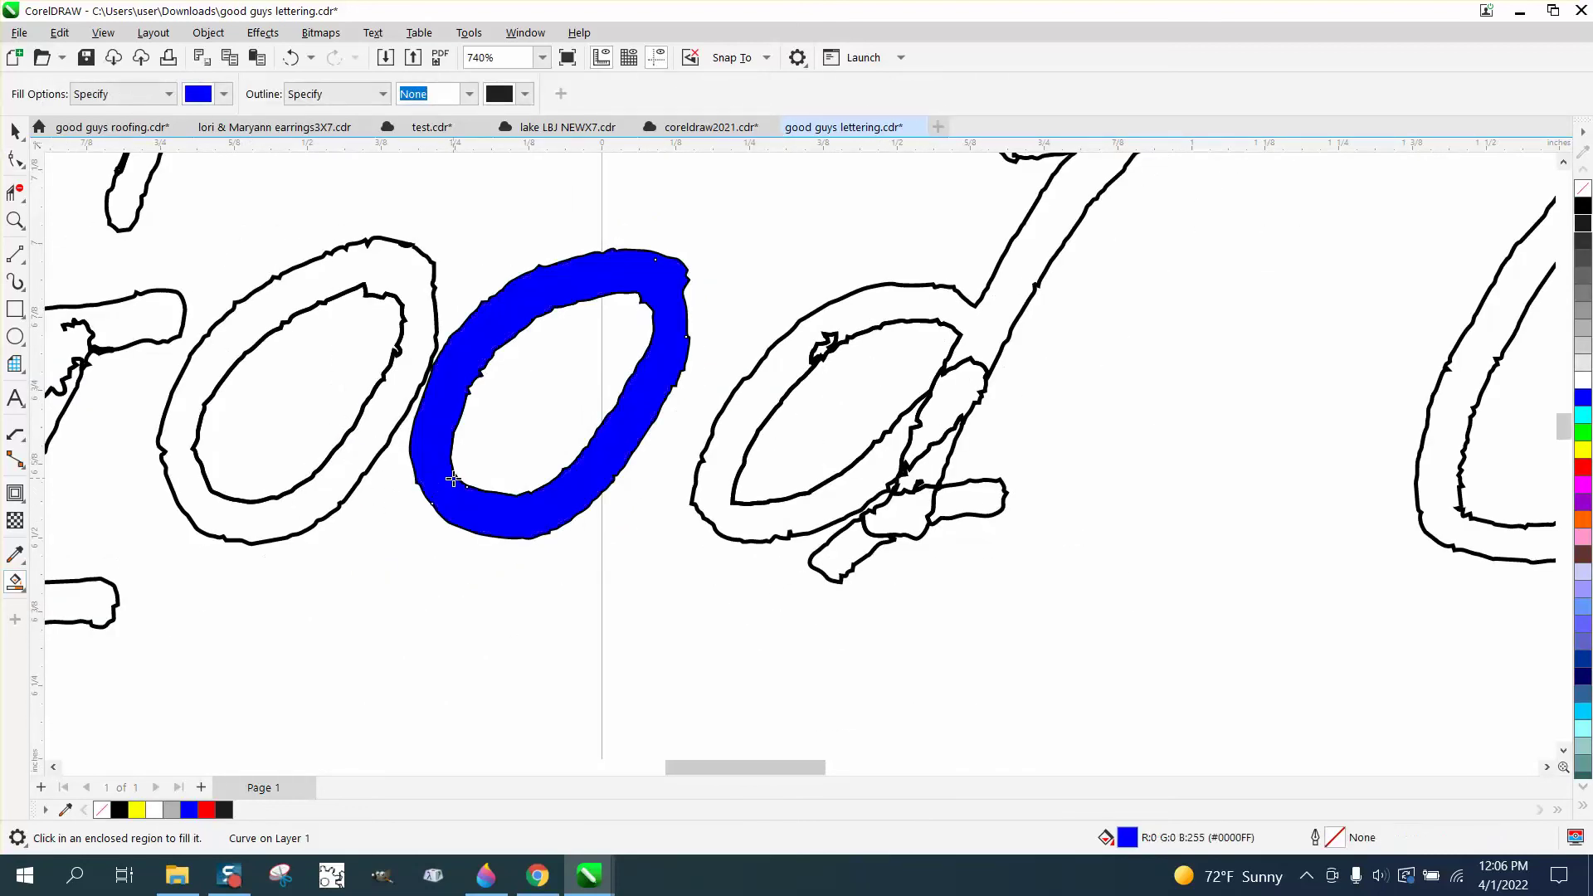
pyautogui.scroll(-3, 452, 478)
pyautogui.hotkey('ctrl', 'z')
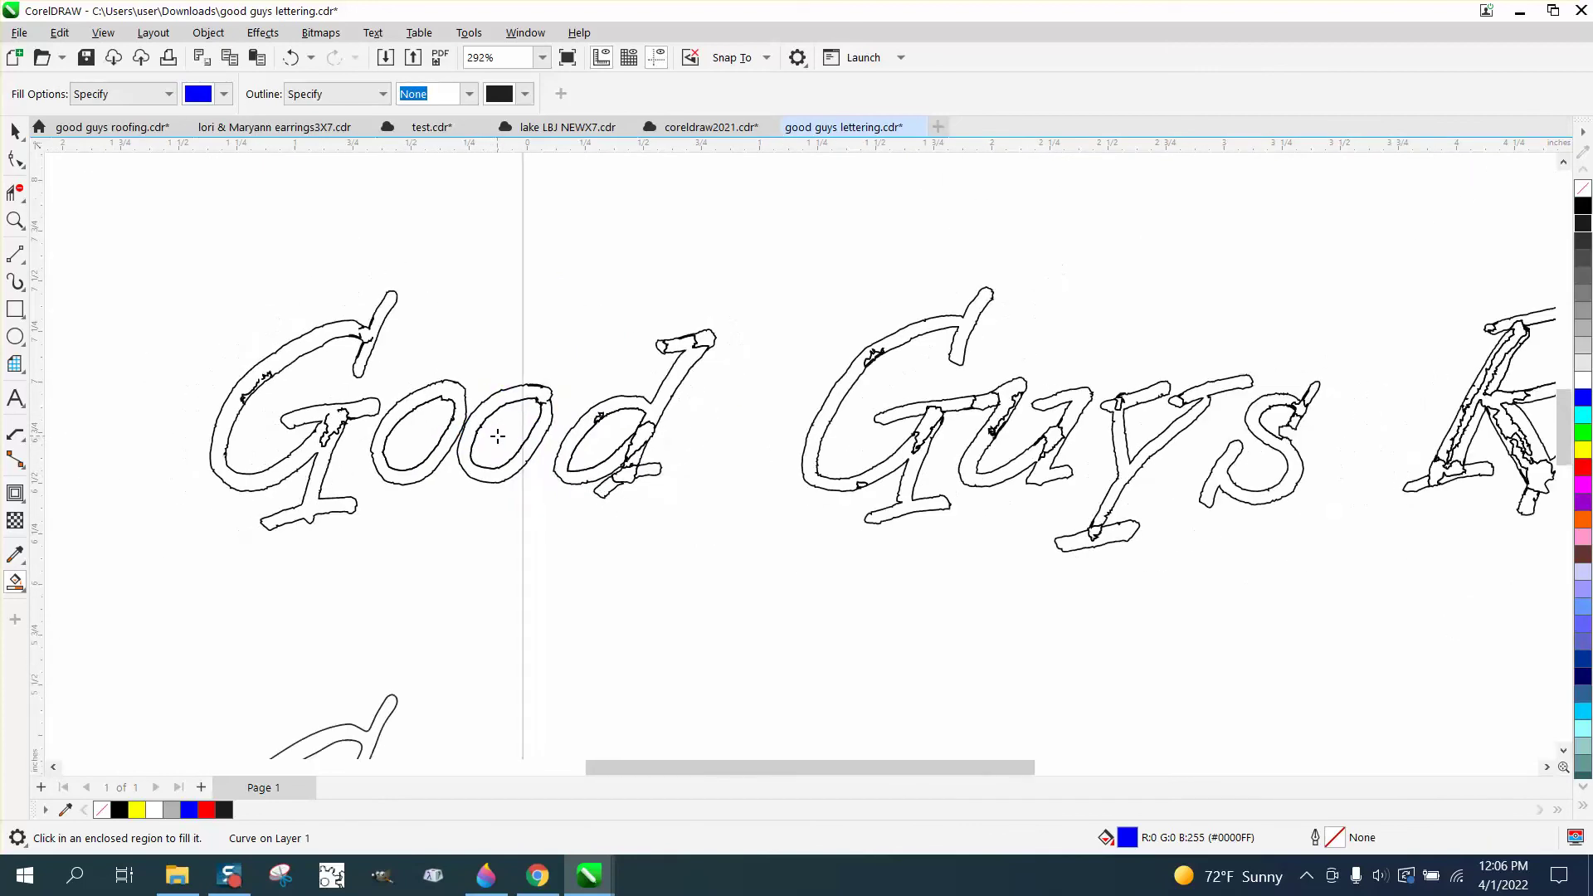
pyautogui.scroll(-2, 497, 436)
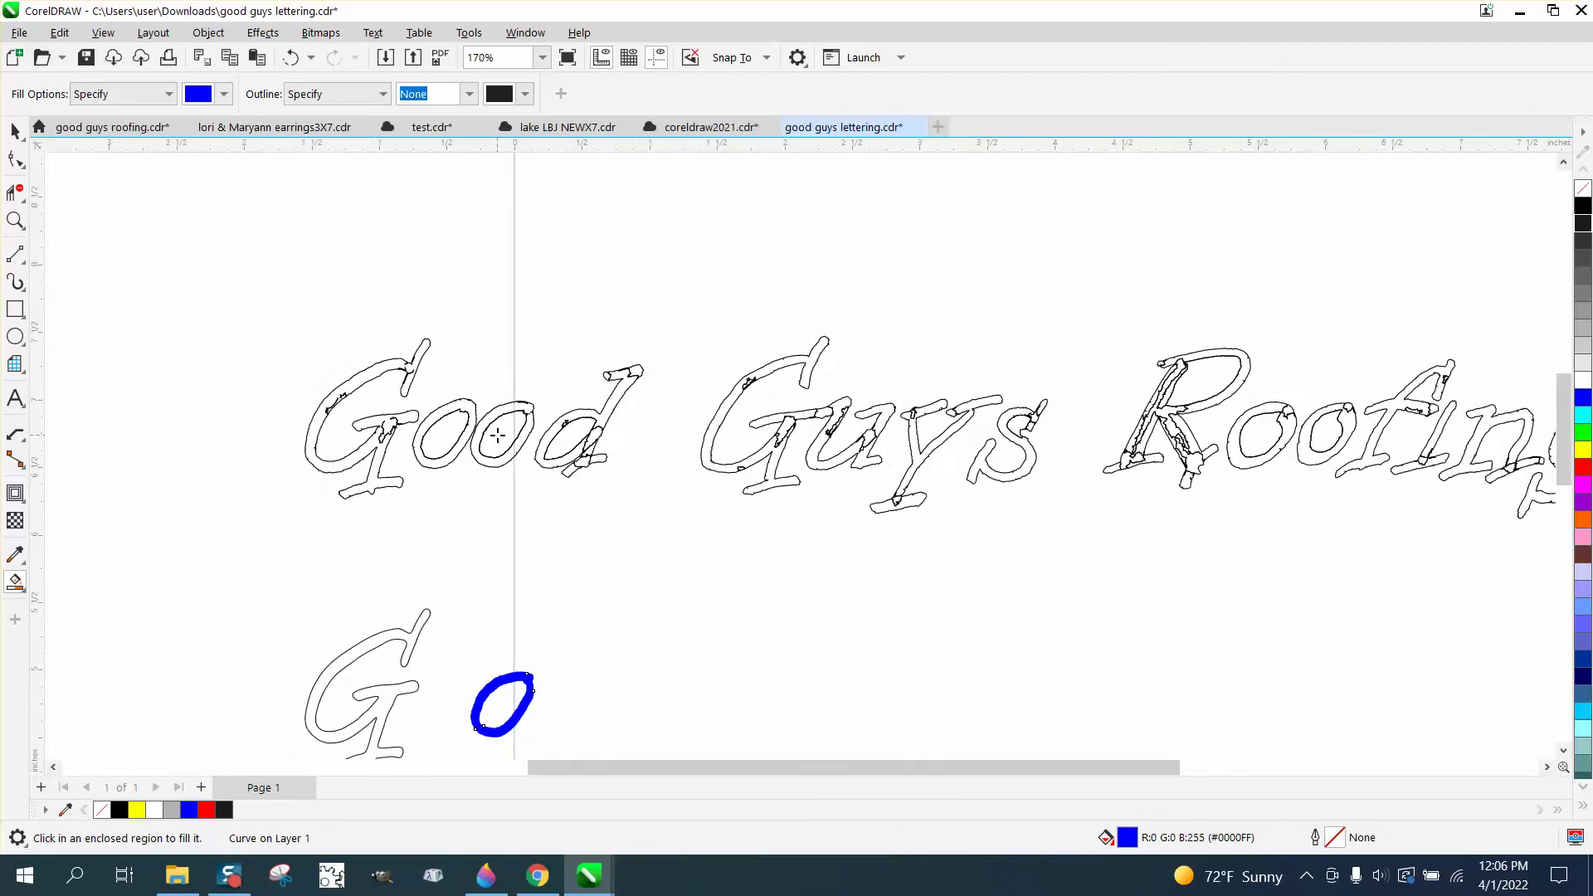
# Zoom in and set the blue 'o' to no fill with a black outline.
pyautogui.click(15, 220)
pyautogui.moveTo(456, 554); pyautogui.dragTo(668, 722)
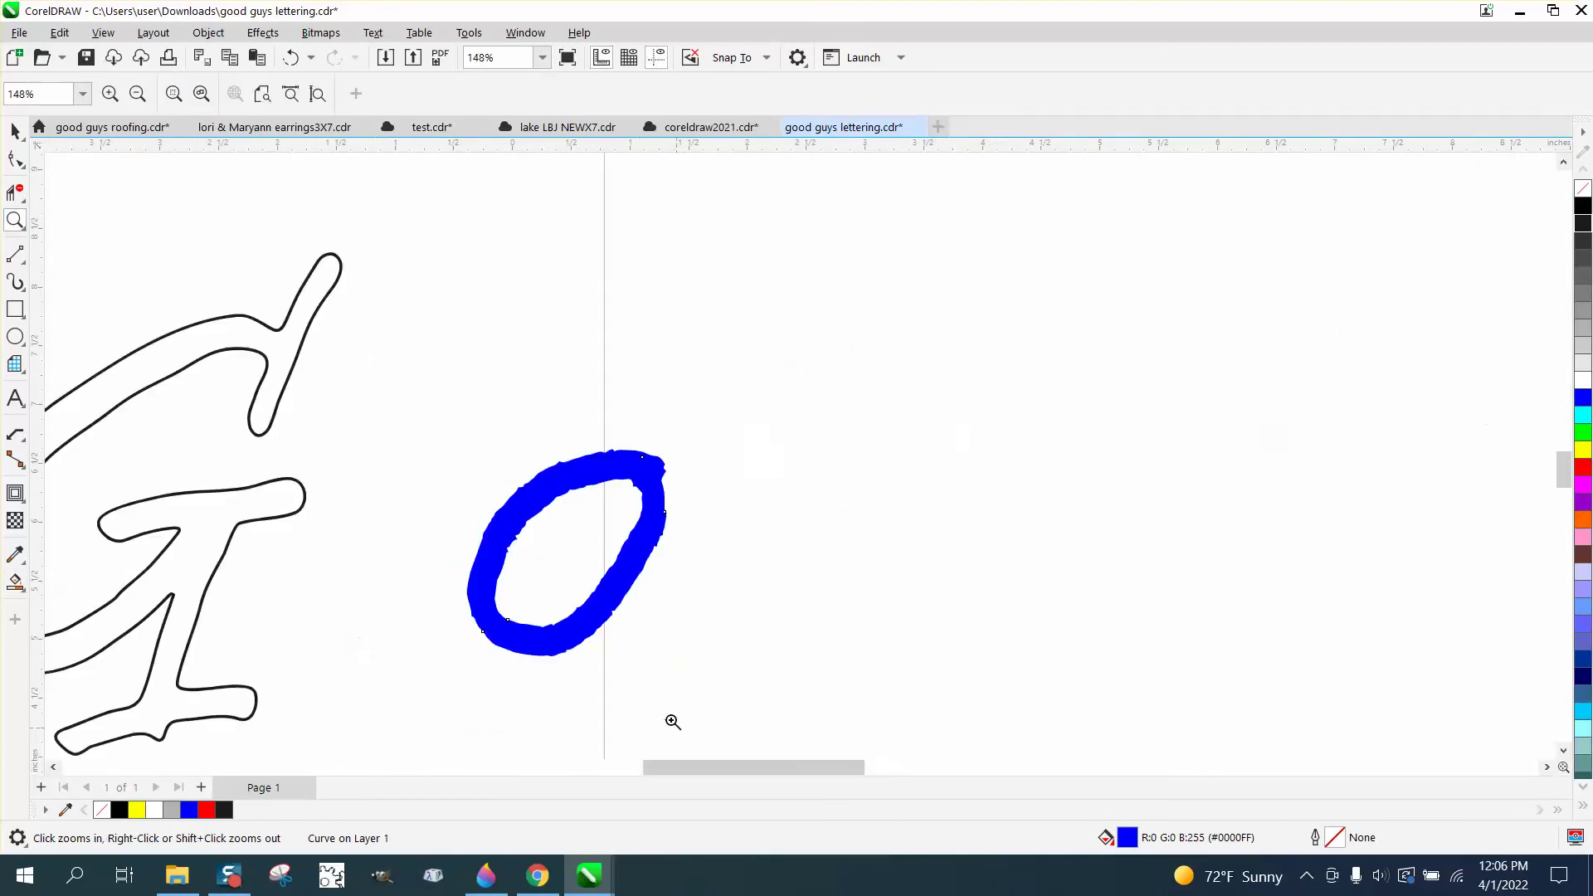
pyautogui.click(15, 133)
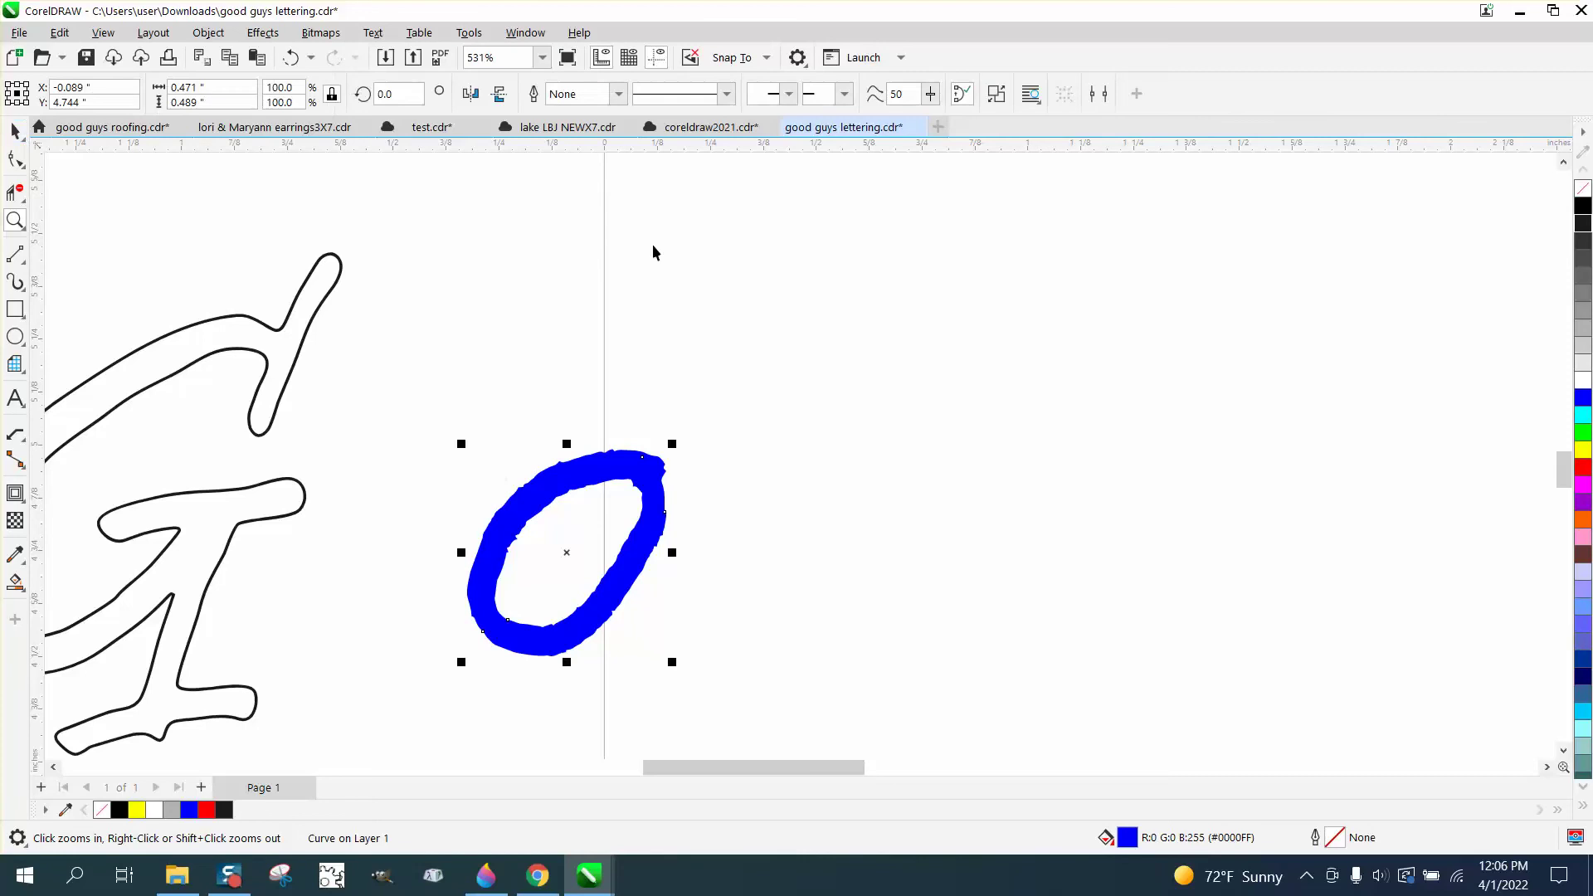
pyautogui.click(1585, 198)
pyautogui.rightClick(1585, 209)
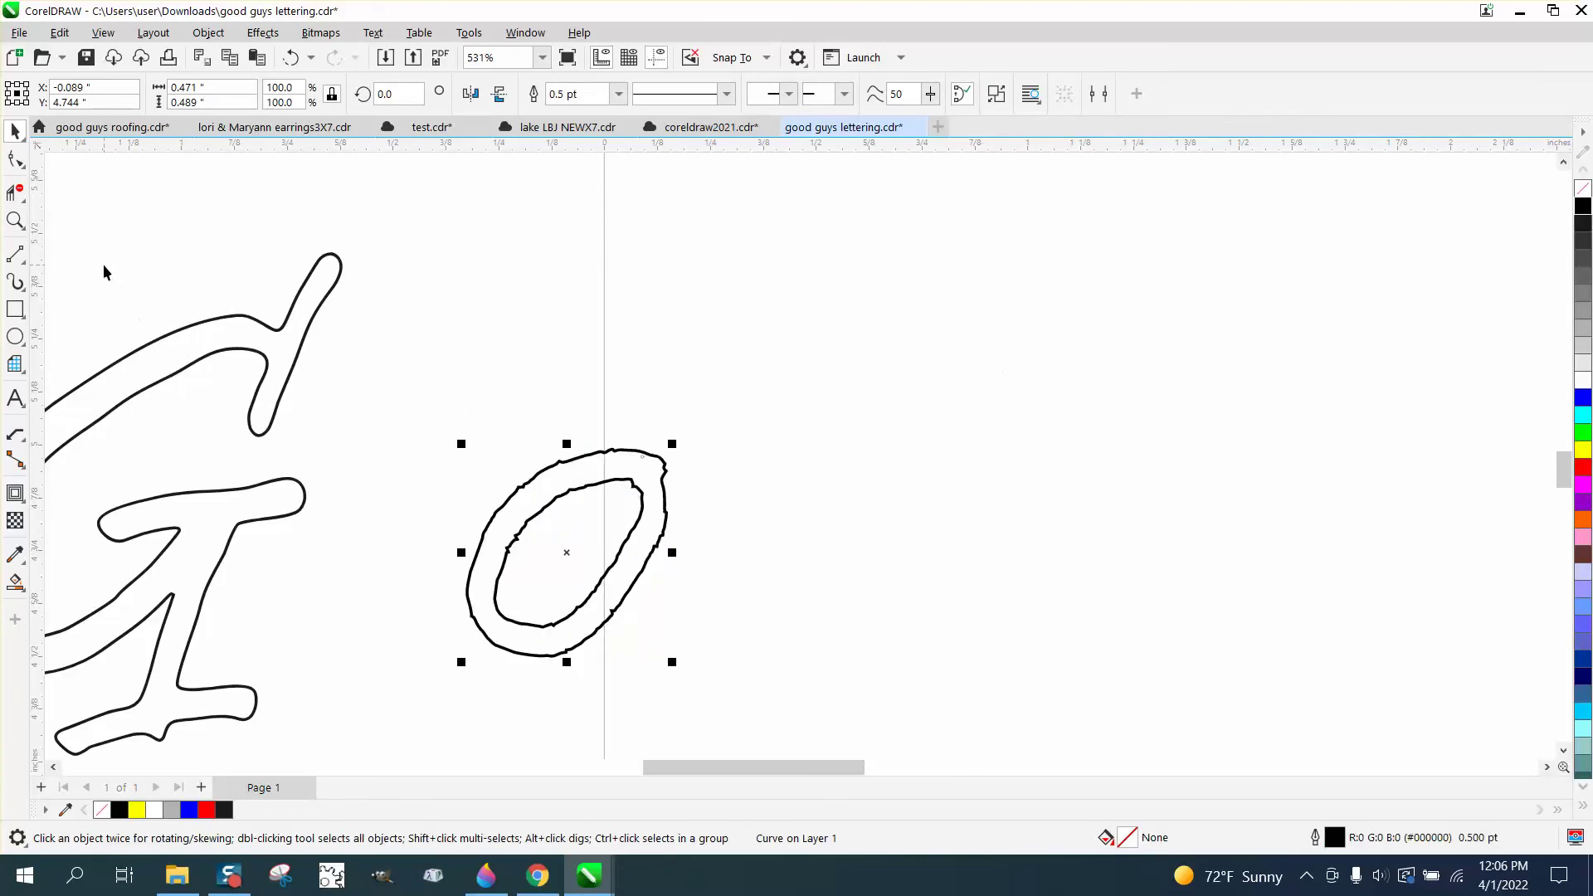
# Delete a small stray node and a cluster of excess nodes from the 'o' outline.
pyautogui.click(15, 220)
pyautogui.moveTo(829, 674); pyautogui.dragTo(877, 686)
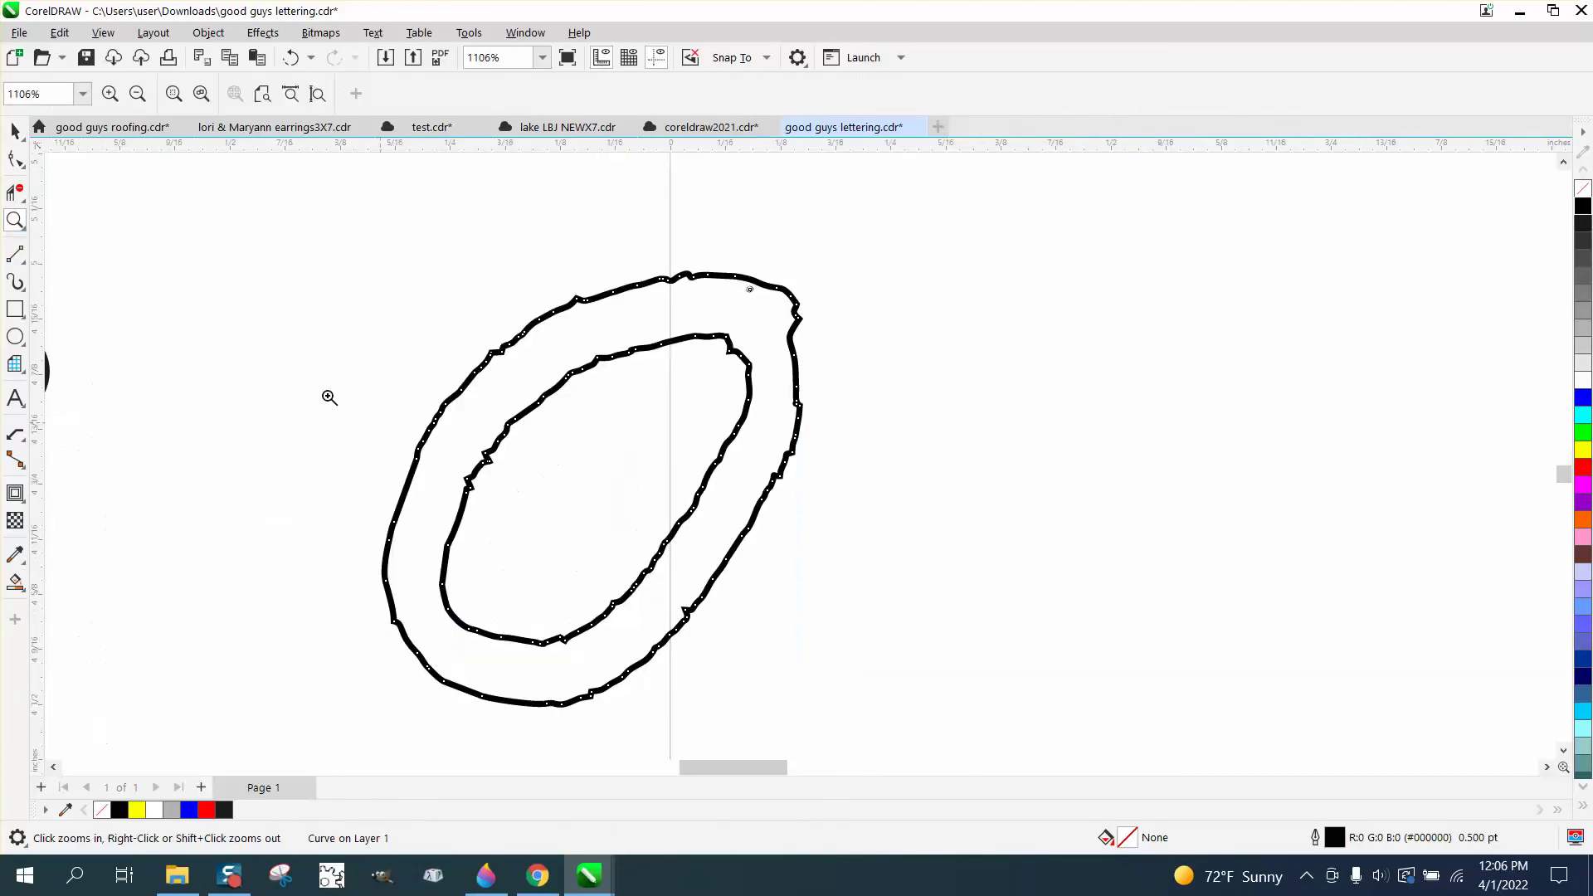
pyautogui.click(18, 165)
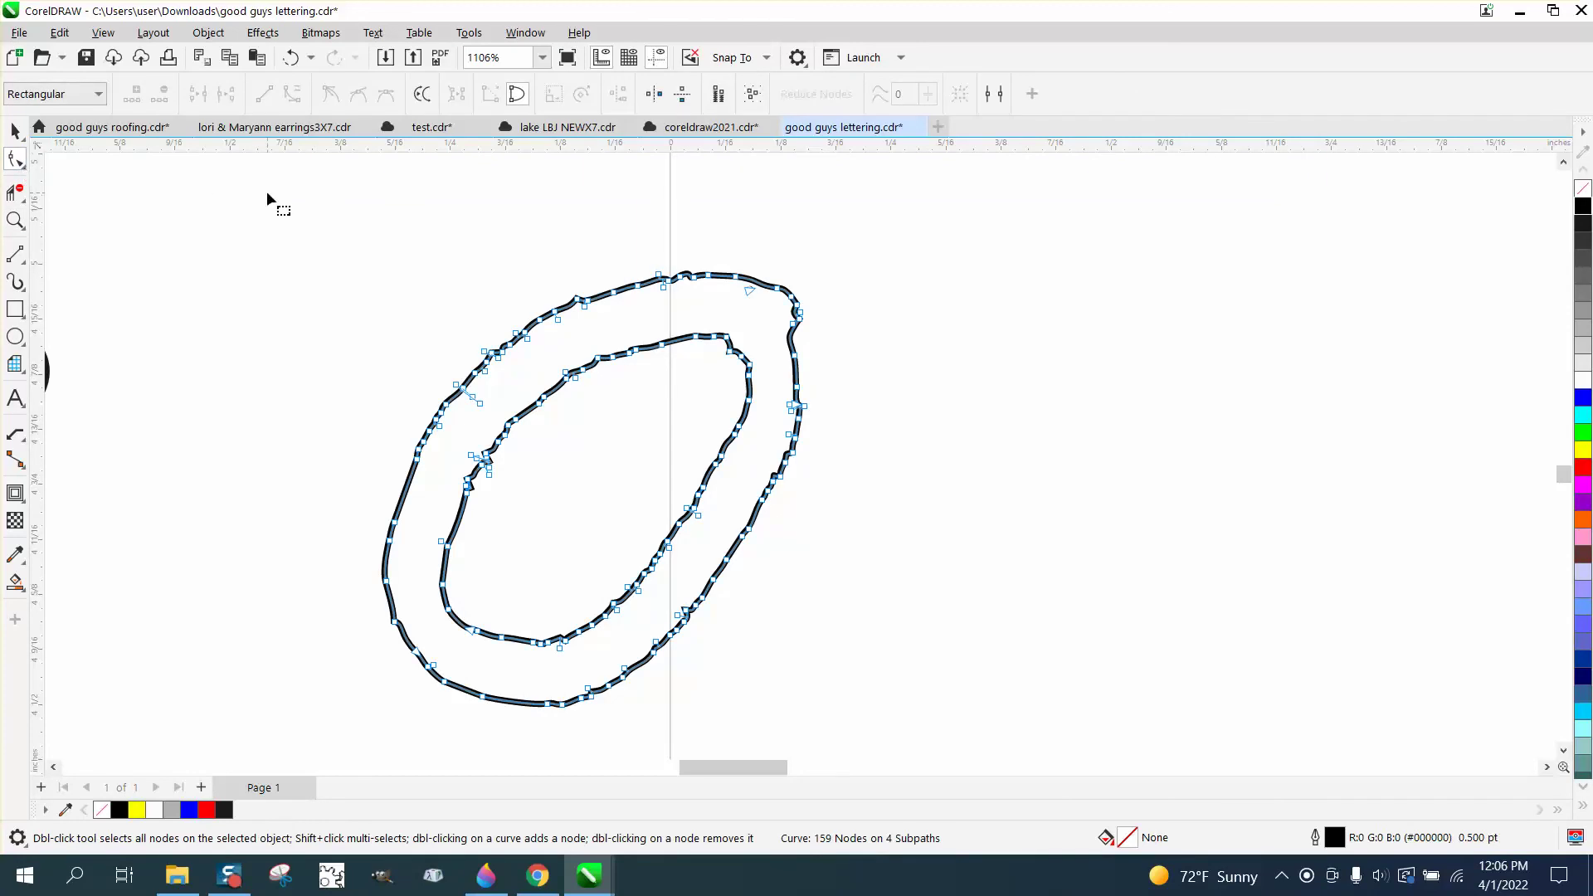
pyautogui.moveTo(268, 218); pyautogui.dragTo(1031, 727)
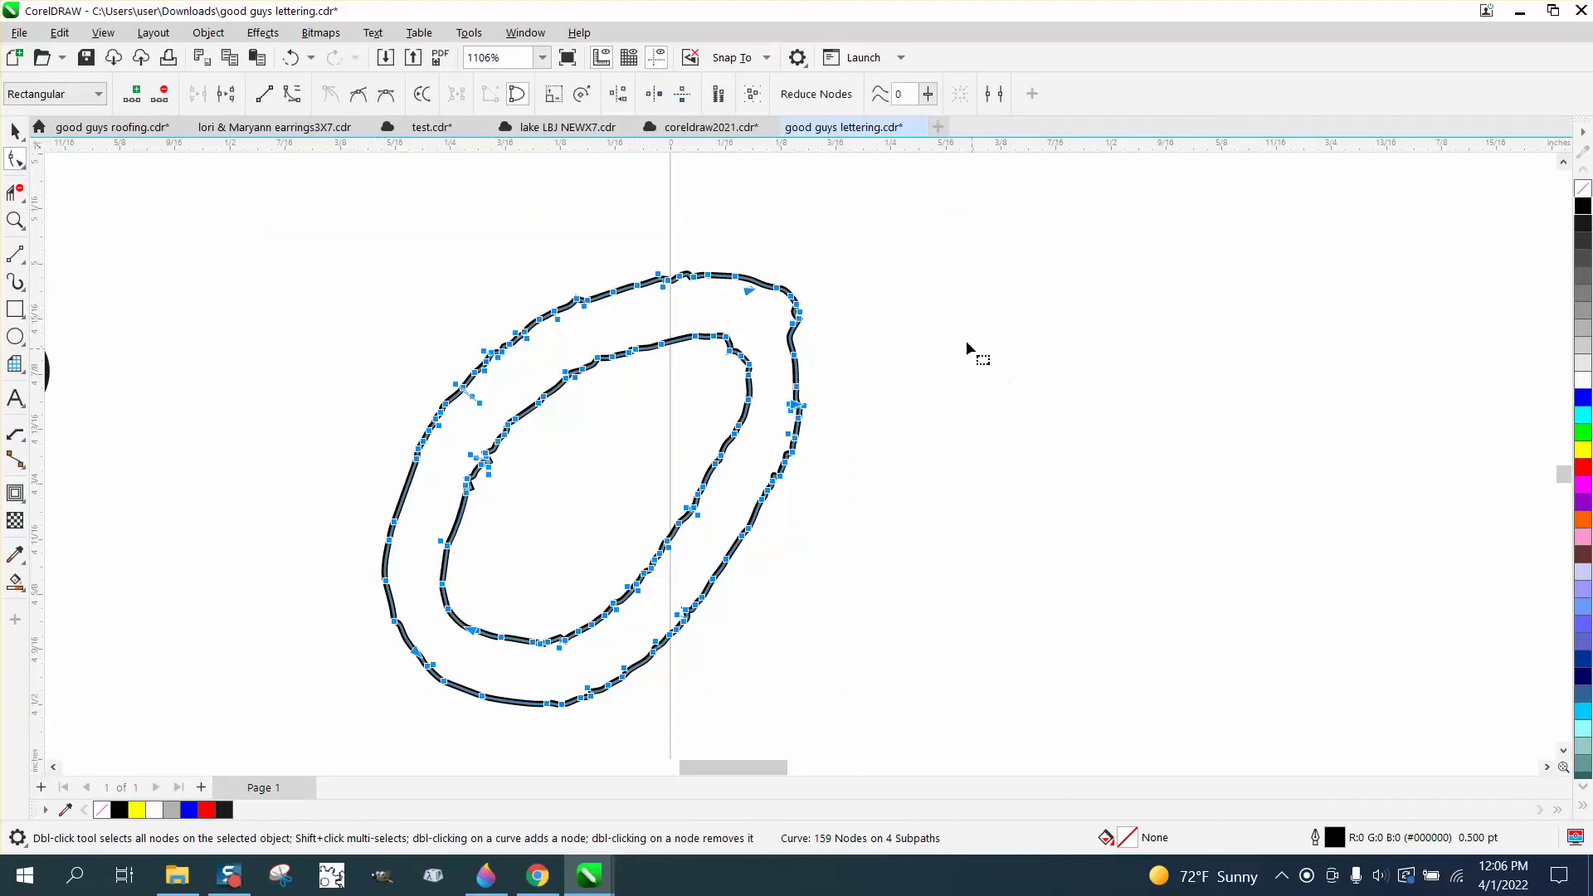
pyautogui.click(798, 307)
pyautogui.moveTo(741, 296); pyautogui.dragTo(742, 300)
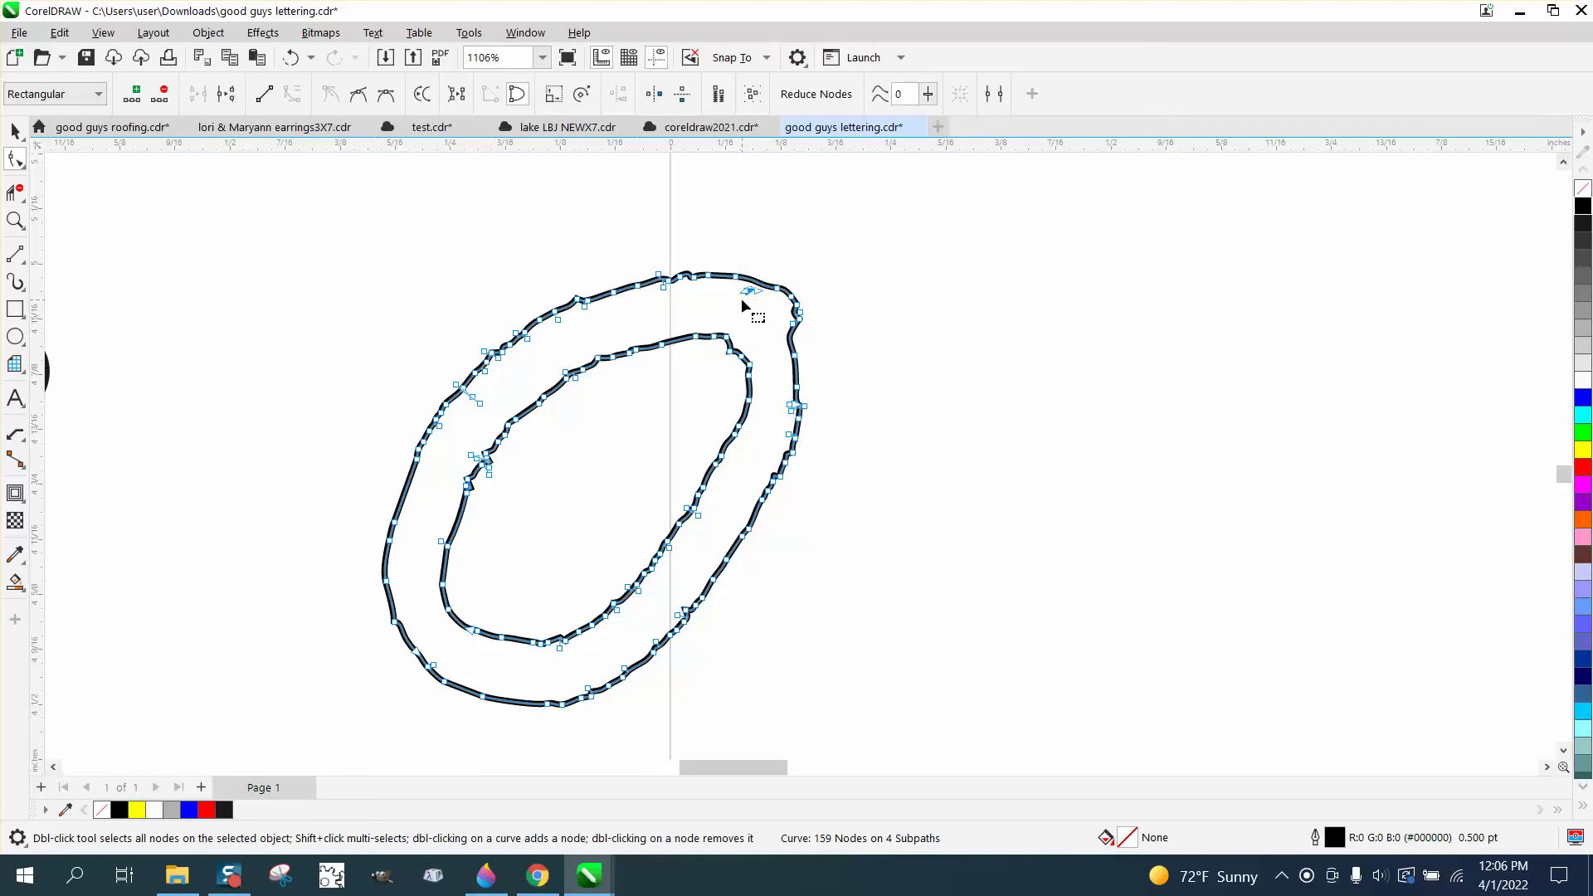
pyautogui.press('Delete')
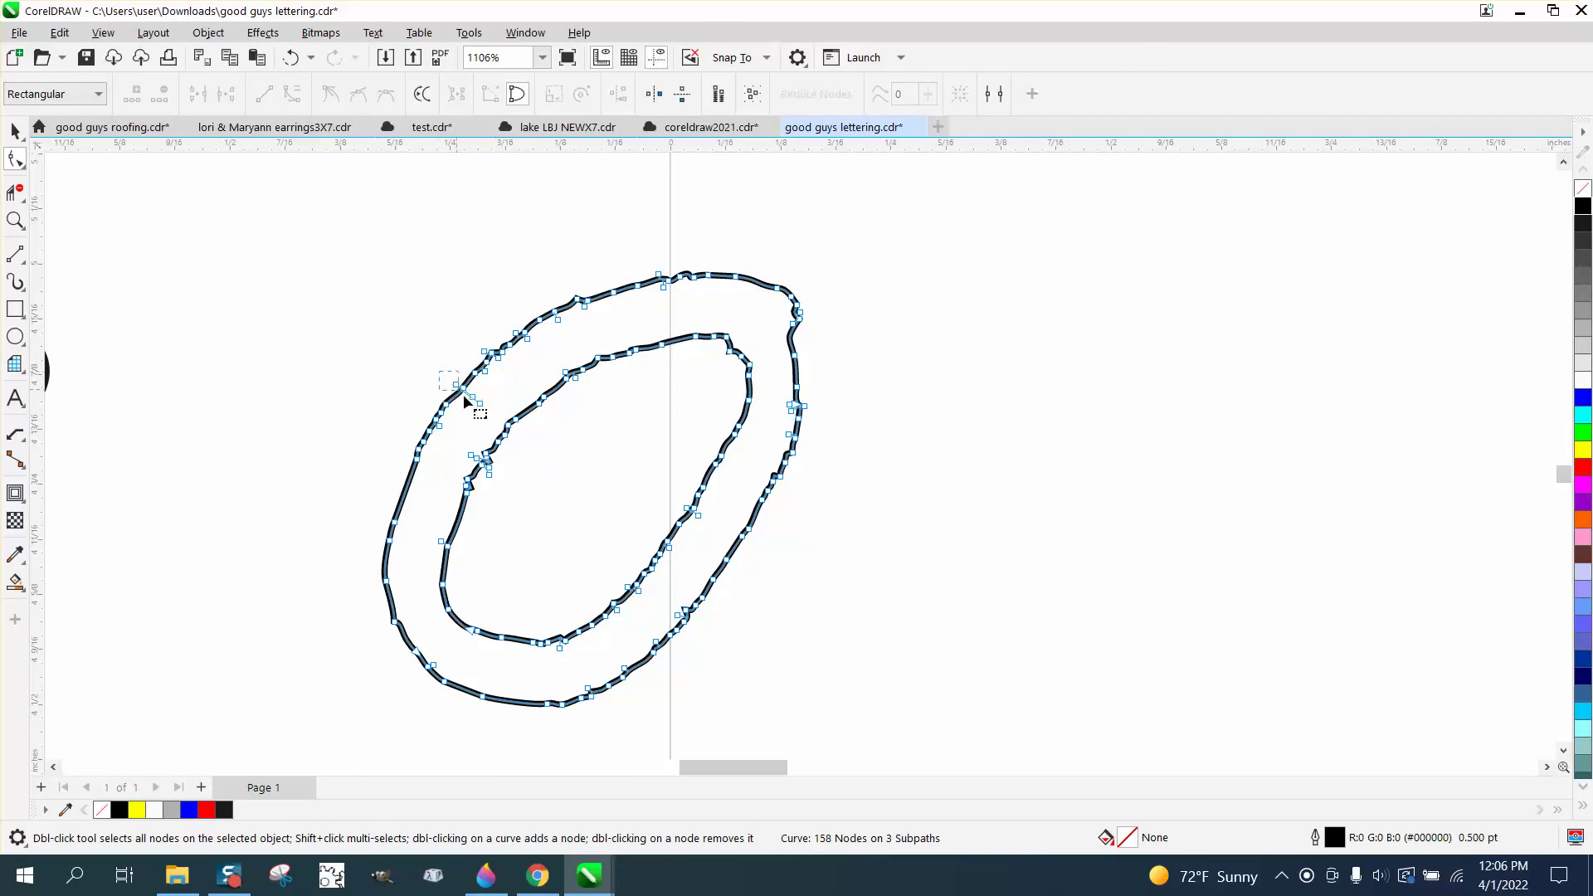
pyautogui.moveTo(478, 406); pyautogui.dragTo(483, 408)
pyautogui.press('Delete')
# Try reducing nodes across the whole 'o', then undo the reduction.
pyautogui.moveTo(392, 540); pyautogui.dragTo(996, 705)
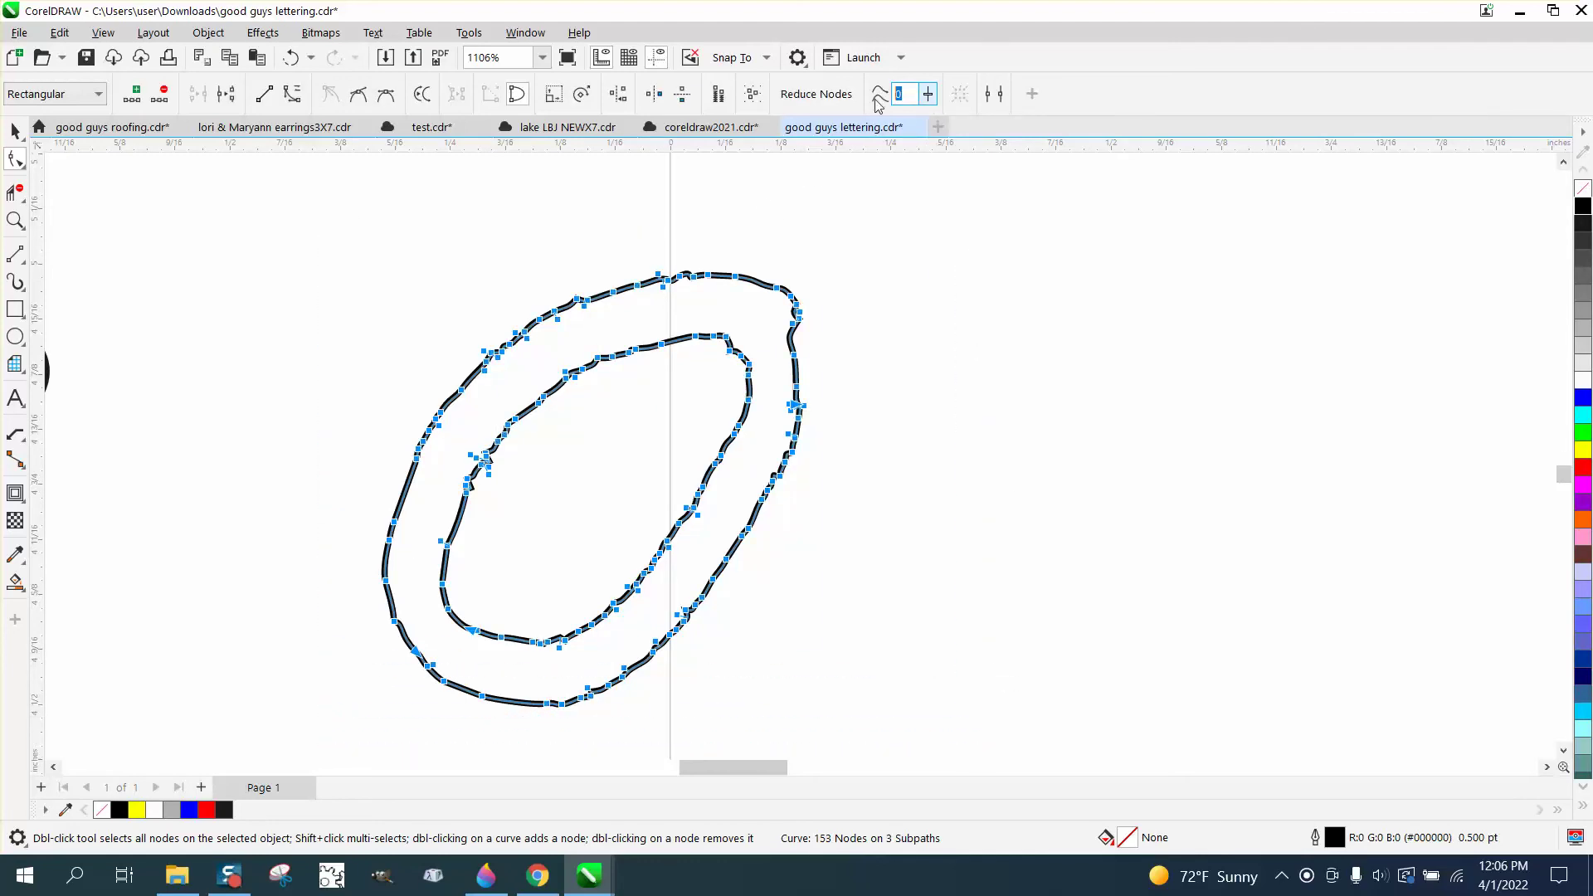
pyautogui.press('Return')
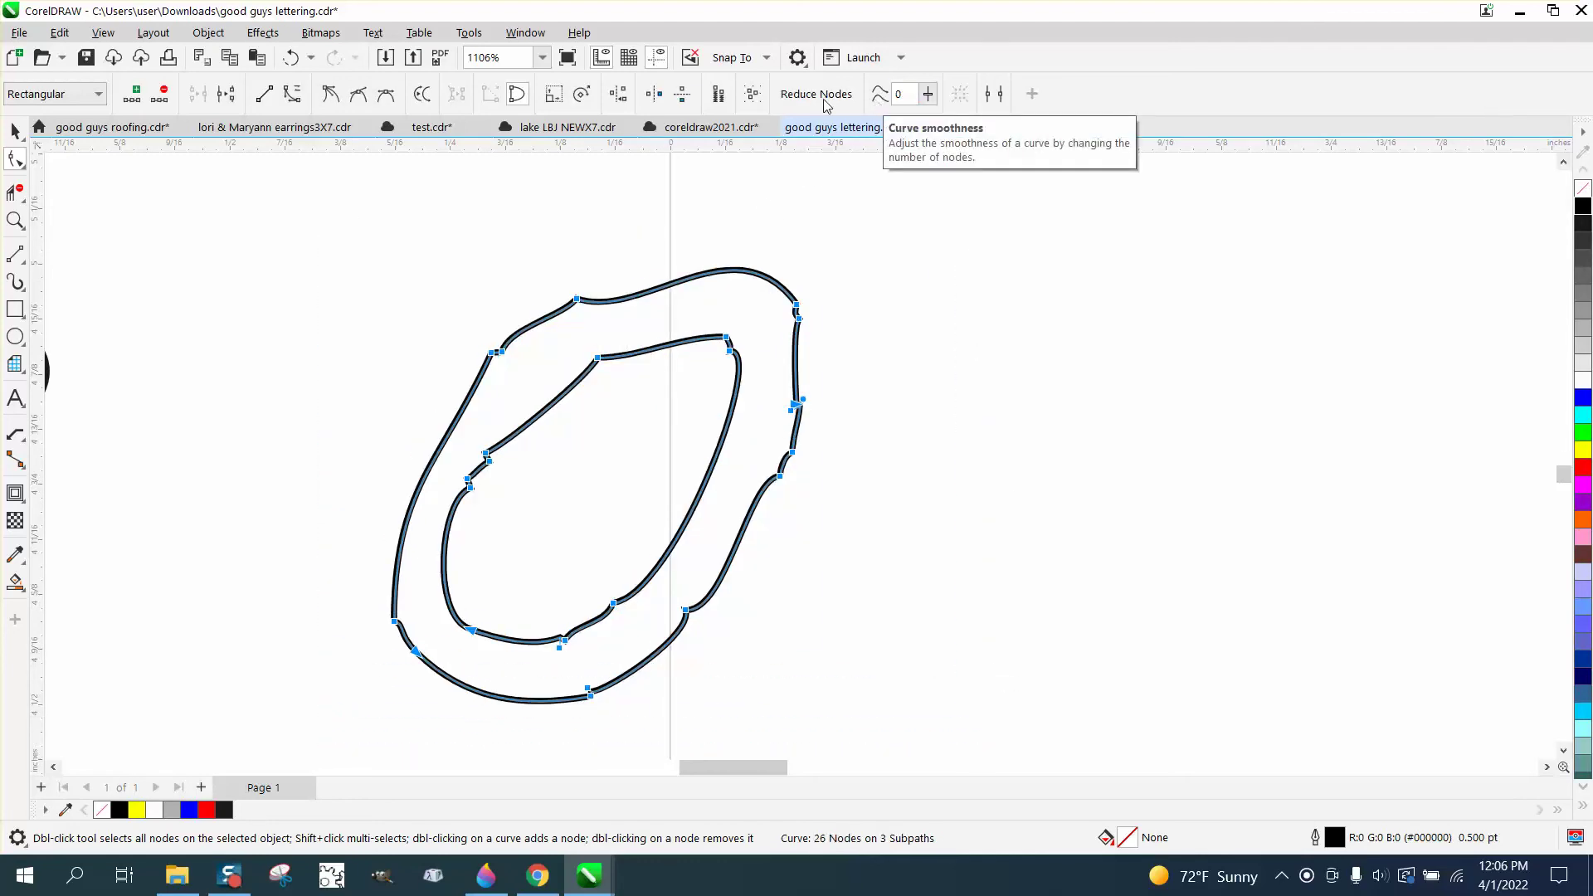
pyautogui.click(292, 58)
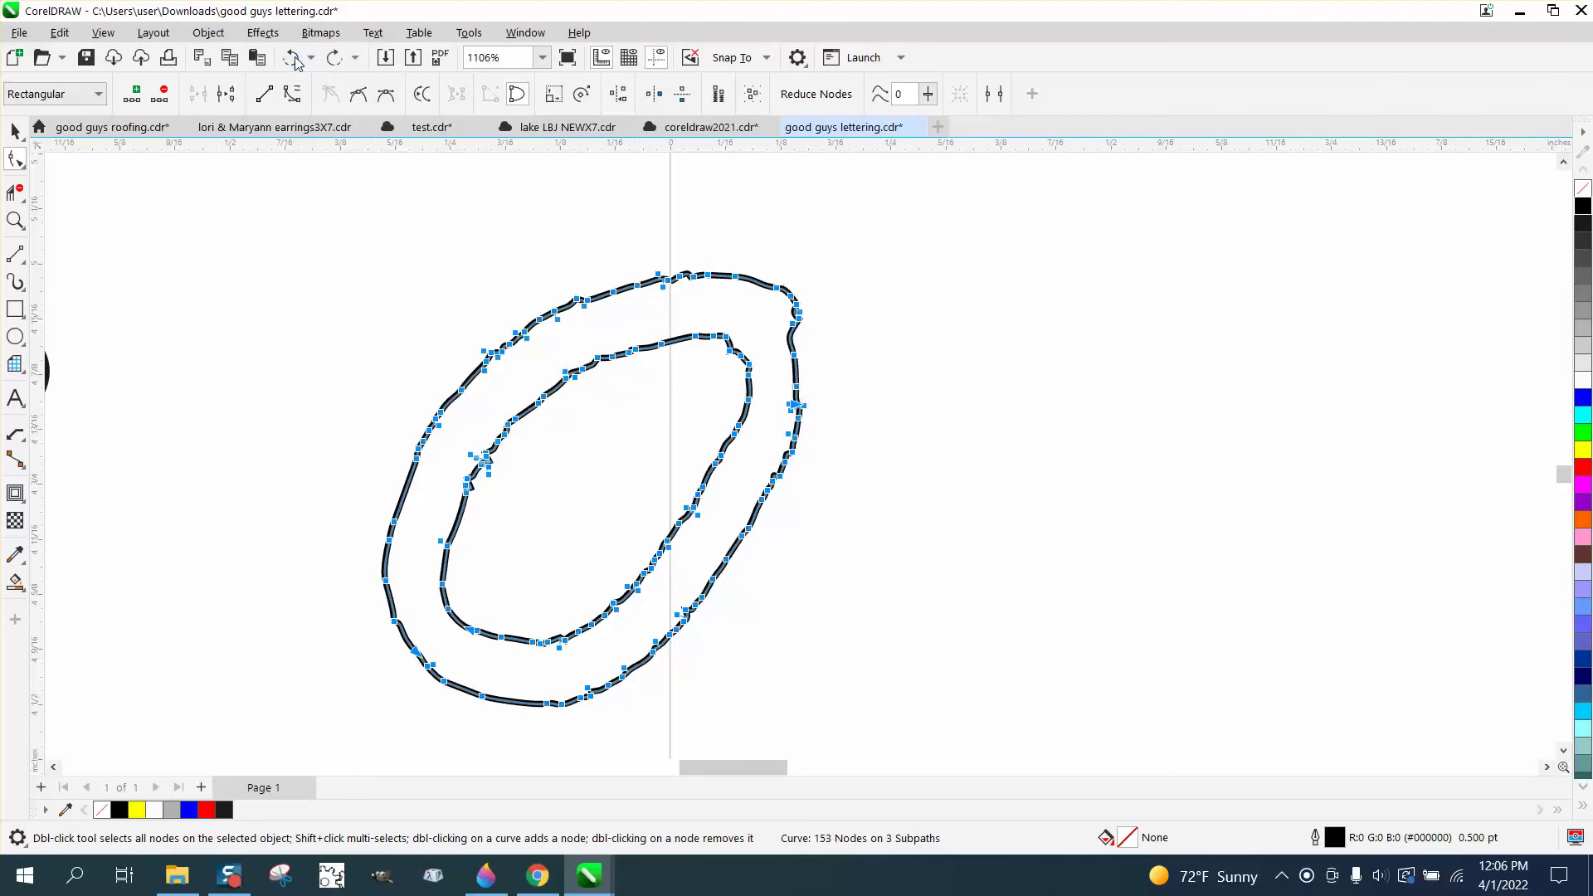
pyautogui.click(23, 166)
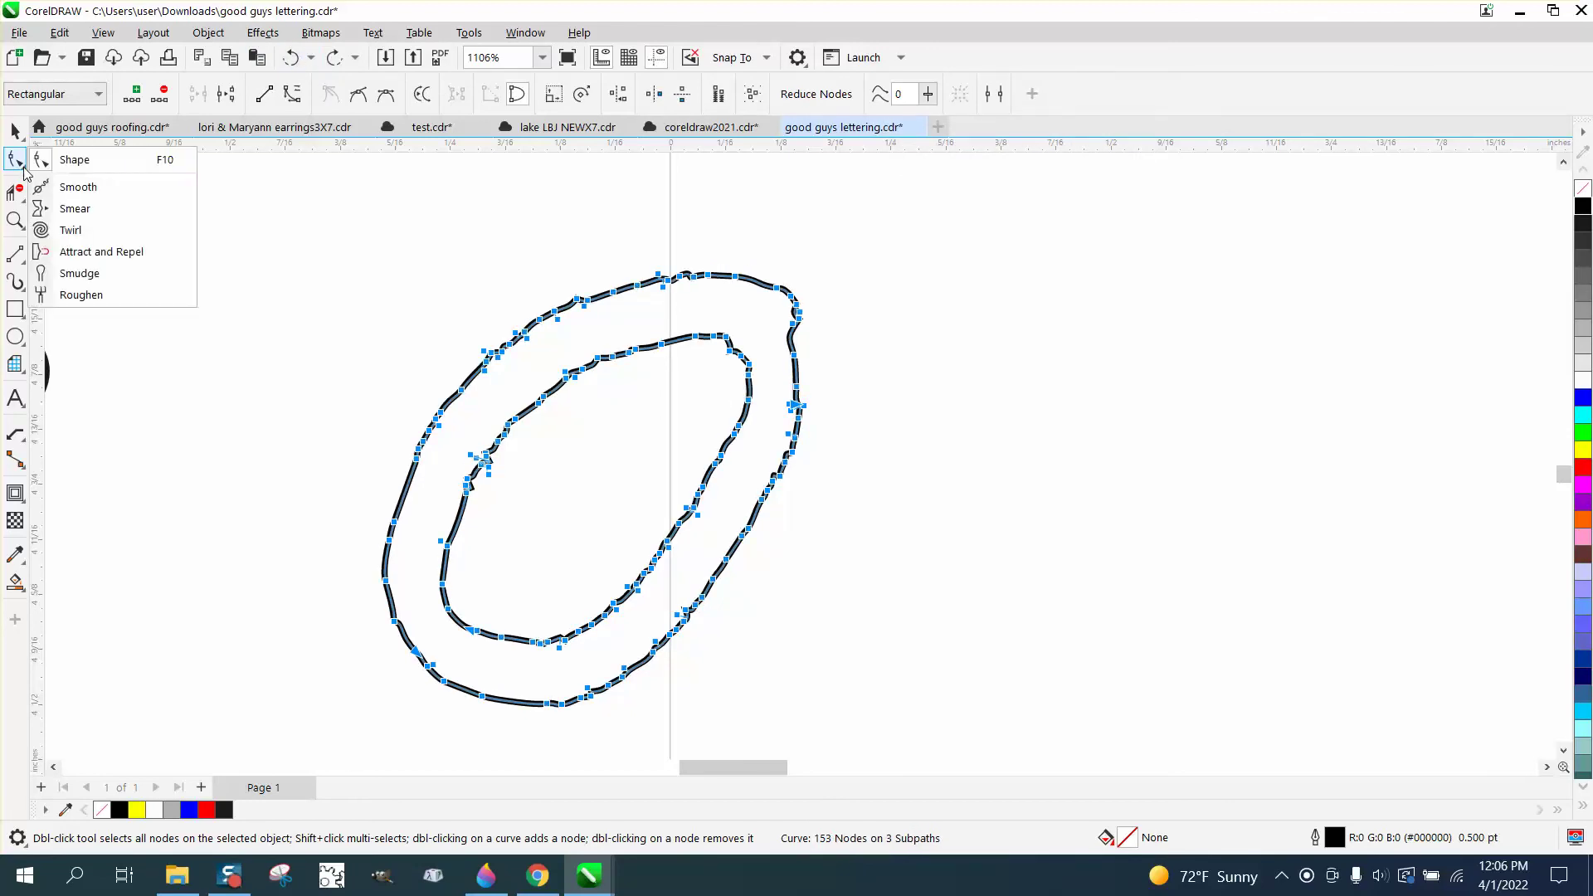
# Brush the Smooth tool along the o ring's bumpy upper-left and remaining edges.
pyautogui.click(78, 187)
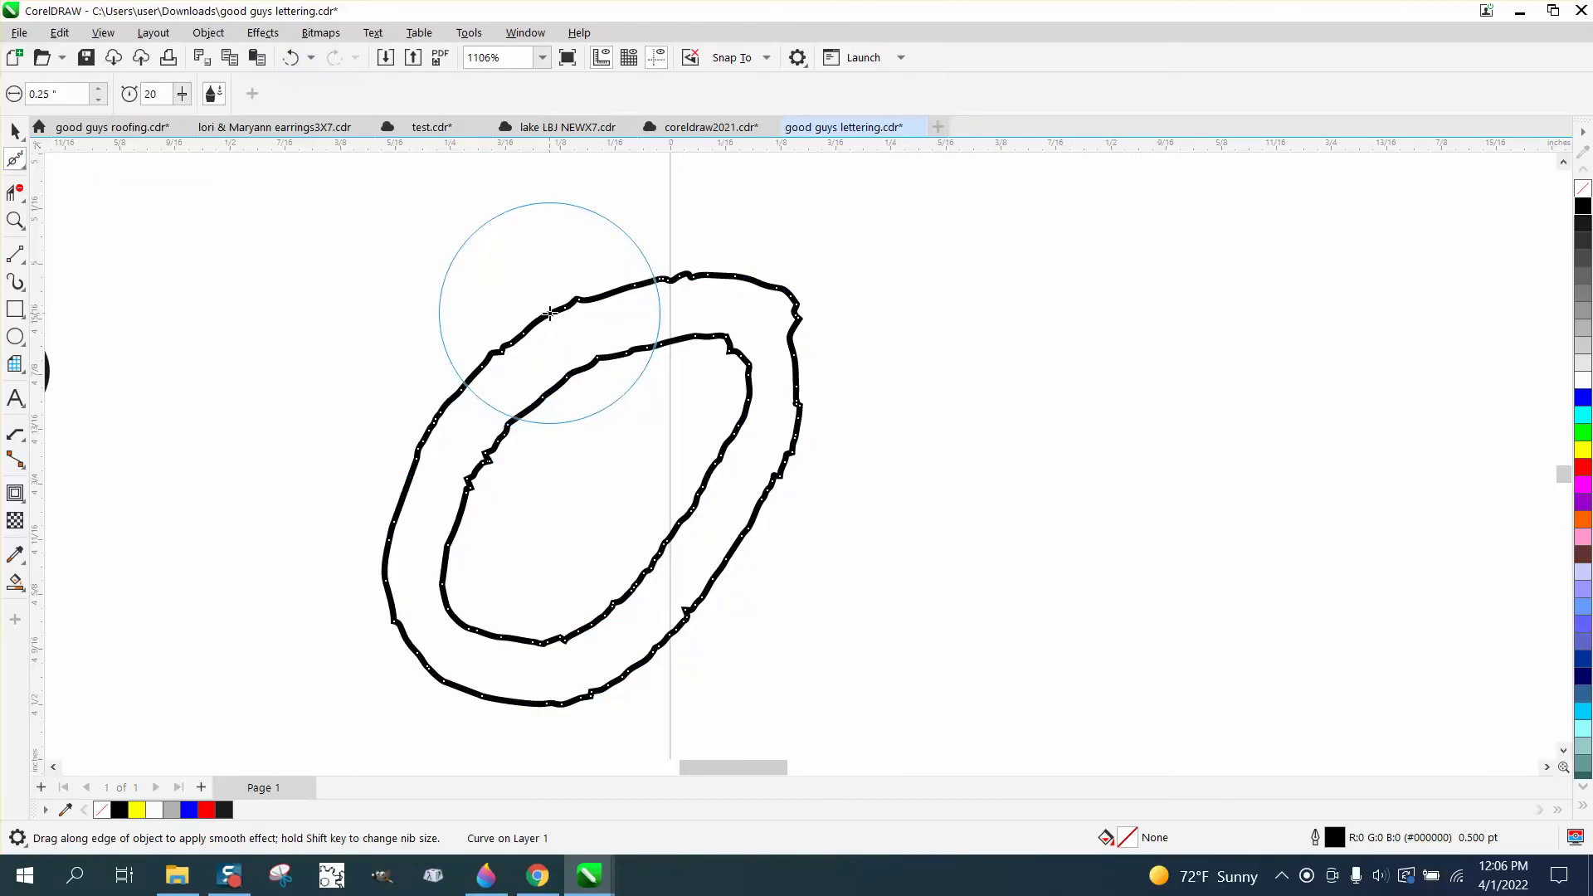
pyautogui.moveTo(550, 313); pyautogui.dragTo(536, 317)
pyautogui.moveTo(531, 322)
pyautogui.mouseDown()
pyautogui.moveTo(515, 341)
pyautogui.moveTo(523, 321)
pyautogui.moveTo(668, 275)
pyautogui.moveTo(772, 302)
pyautogui.moveTo(784, 398)
pyautogui.moveTo(737, 524)
pyautogui.moveTo(673, 627)
pyautogui.moveTo(797, 434)
pyautogui.moveTo(797, 338)
pyautogui.moveTo(540, 363)
pyautogui.moveTo(374, 555)
pyautogui.moveTo(403, 652)
pyautogui.moveTo(459, 580)
pyautogui.moveTo(490, 444)
pyautogui.moveTo(472, 473)
pyautogui.moveTo(487, 630)
pyautogui.moveTo(658, 647)
pyautogui.moveTo(750, 558)
pyautogui.moveTo(750, 396)
pyautogui.moveTo(782, 327)
pyautogui.moveTo(694, 284)
pyautogui.mouseUp()
pyautogui.scroll(-2, 828, 533)
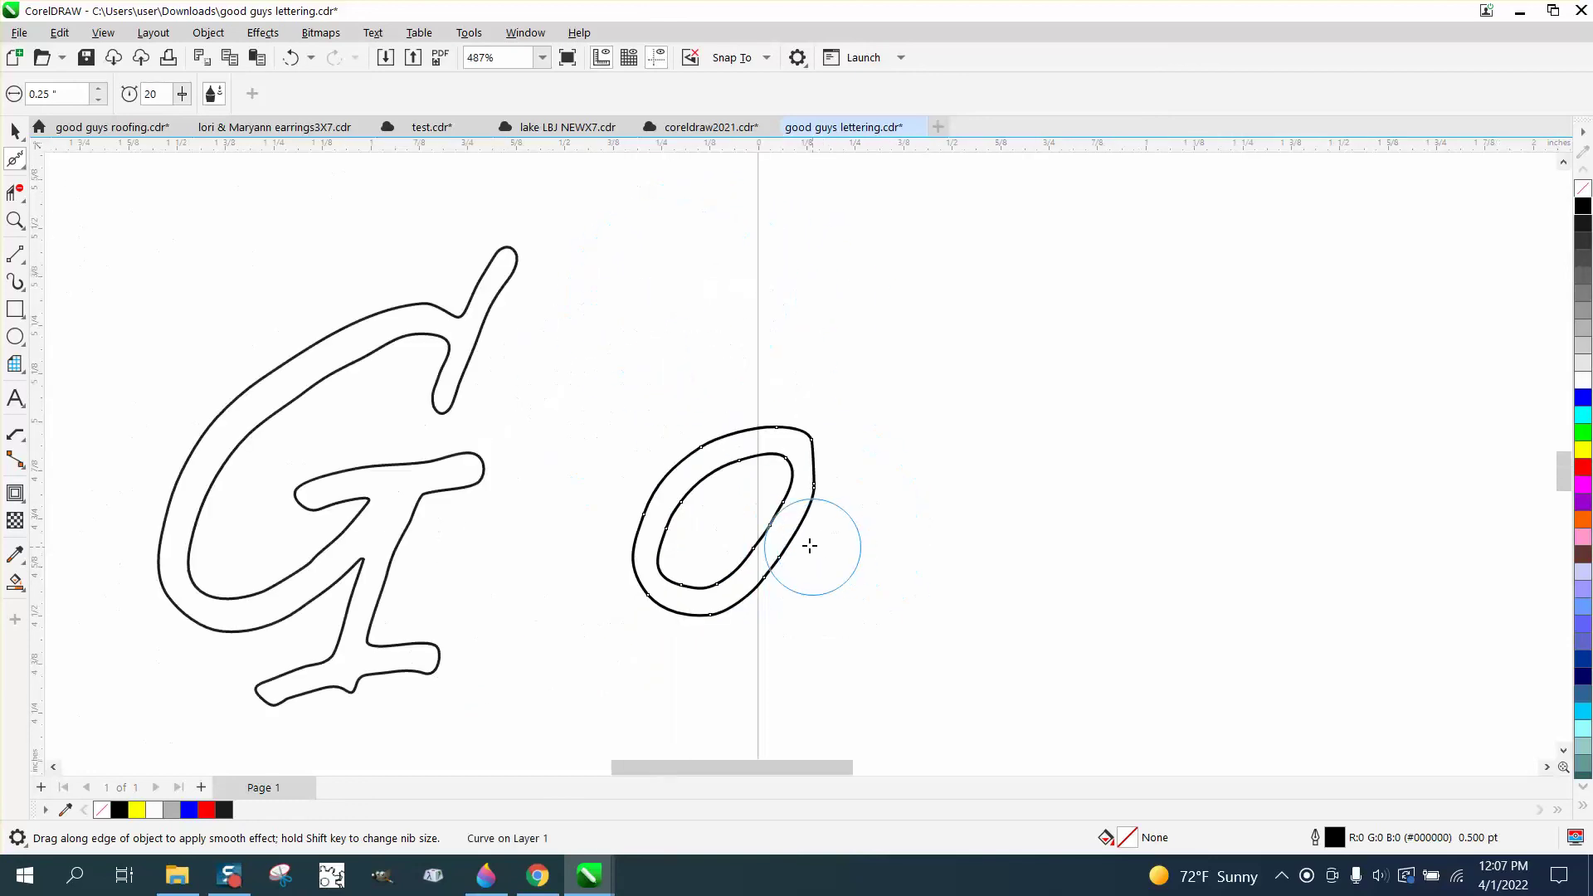
# Move the smoothed 'o' next to the 'G'.
pyautogui.click(15, 131)
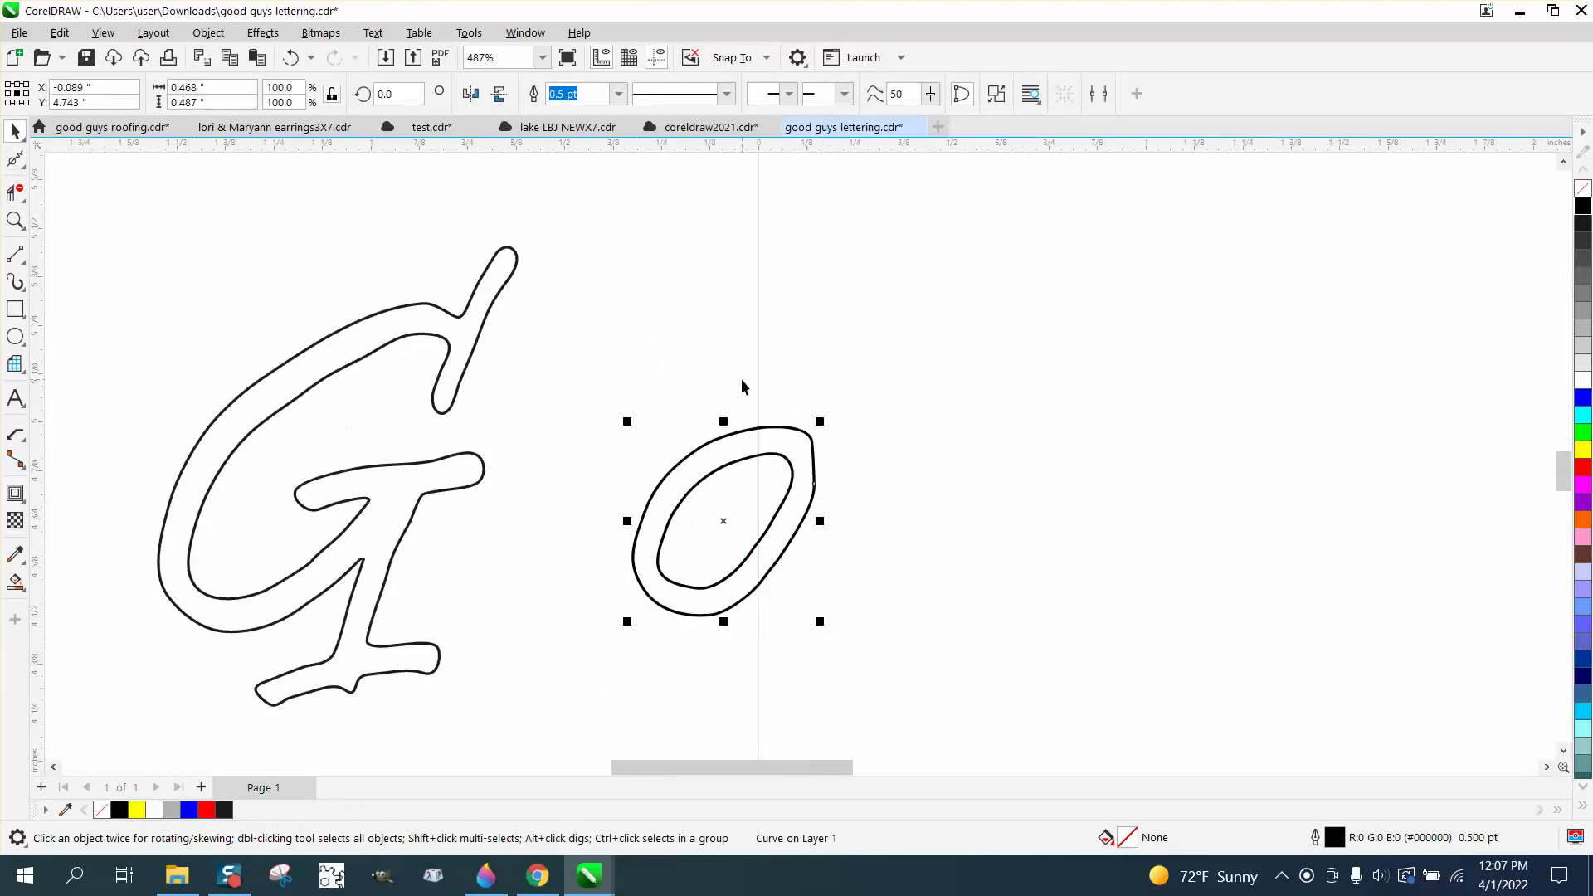
pyautogui.moveTo(729, 523); pyautogui.dragTo(553, 521)
pyautogui.scroll(-5, 883, 539)
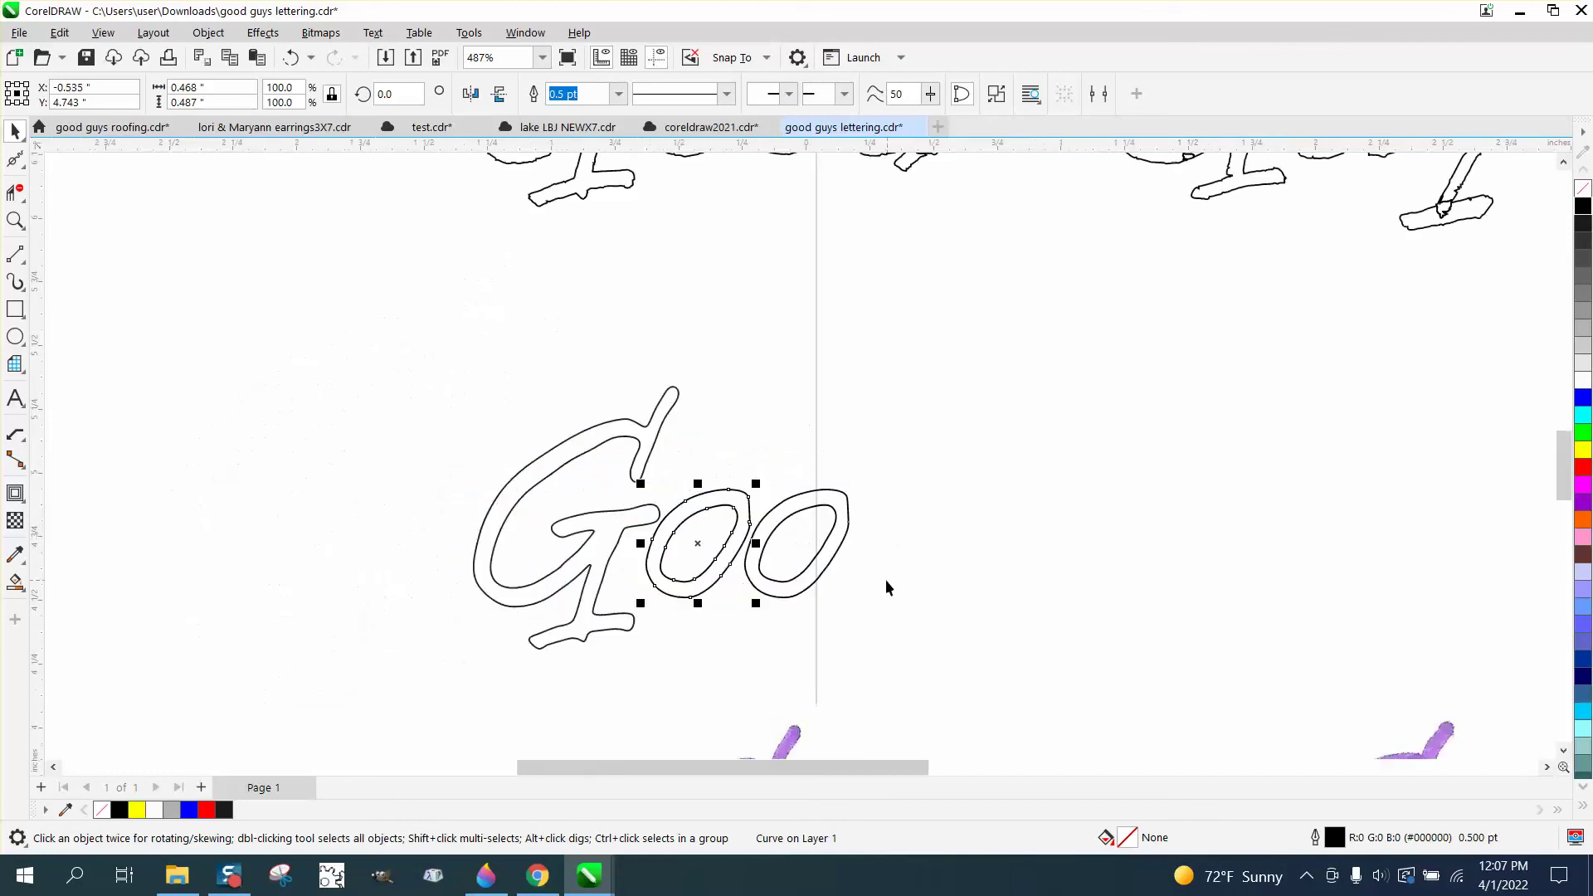
pyautogui.scroll(-1, 882, 449)
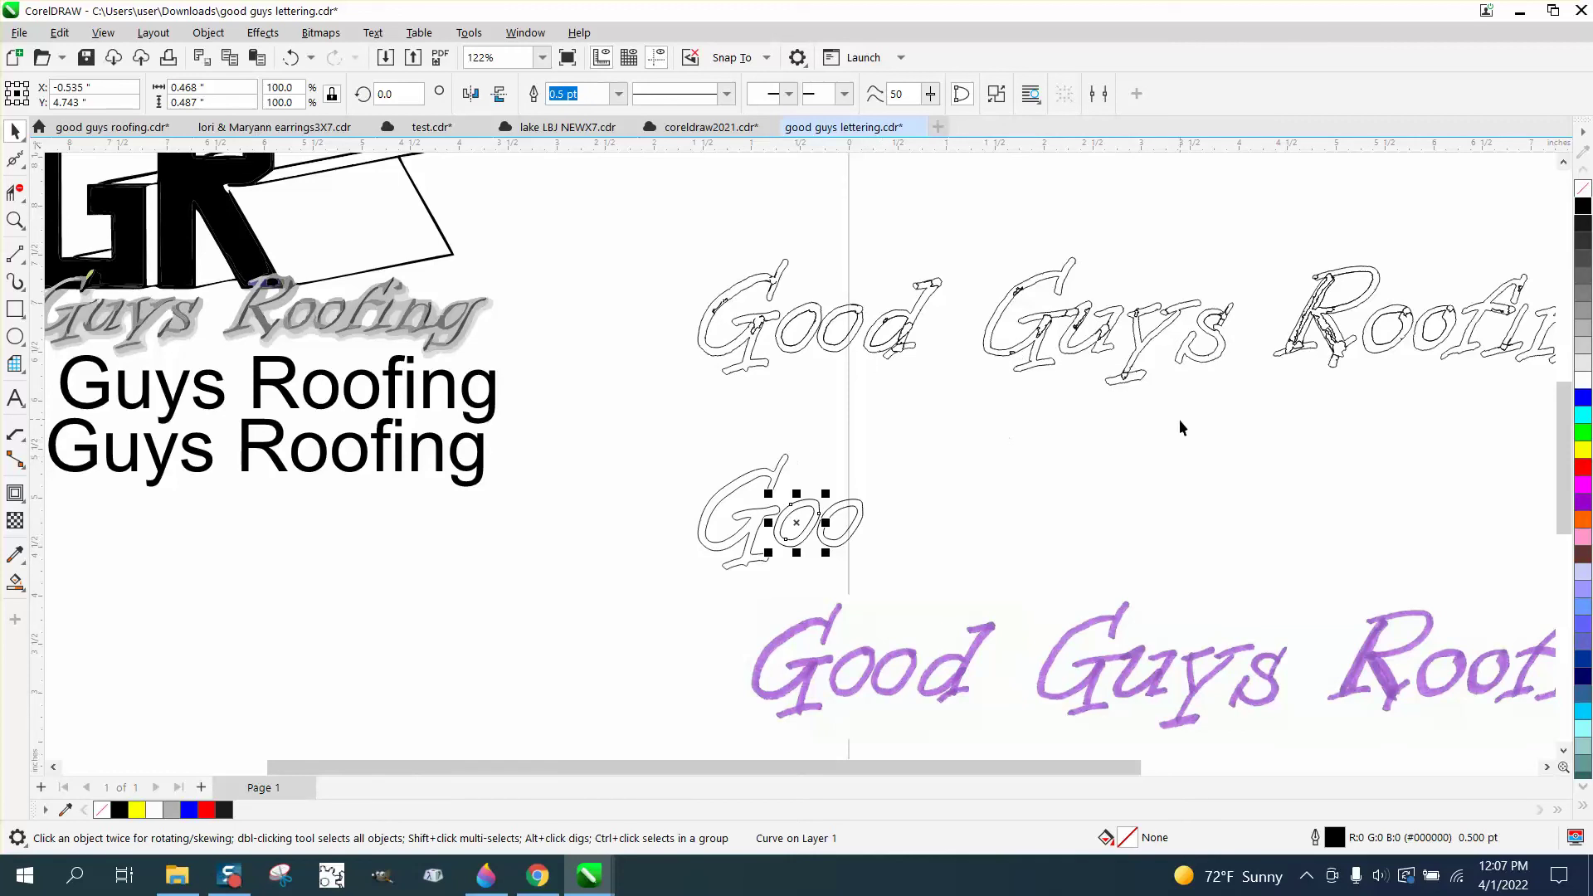
pyautogui.scroll(-1, 1178, 419)
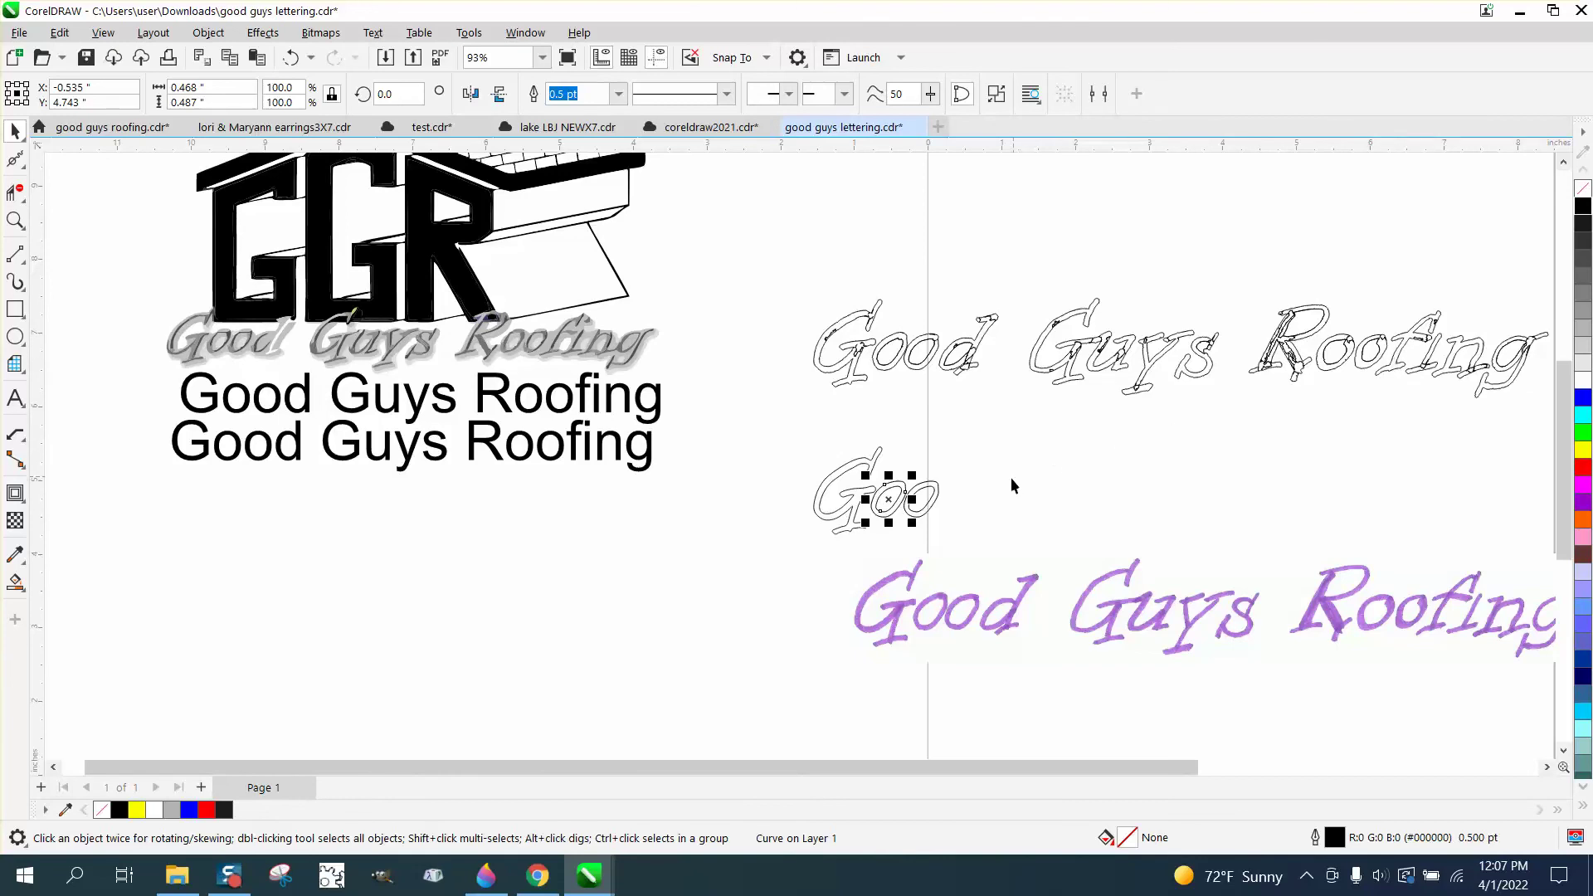
# Fill all the 'Goo' letters solid black and remove their outlines.
pyautogui.moveTo(773, 450); pyautogui.dragTo(995, 558)
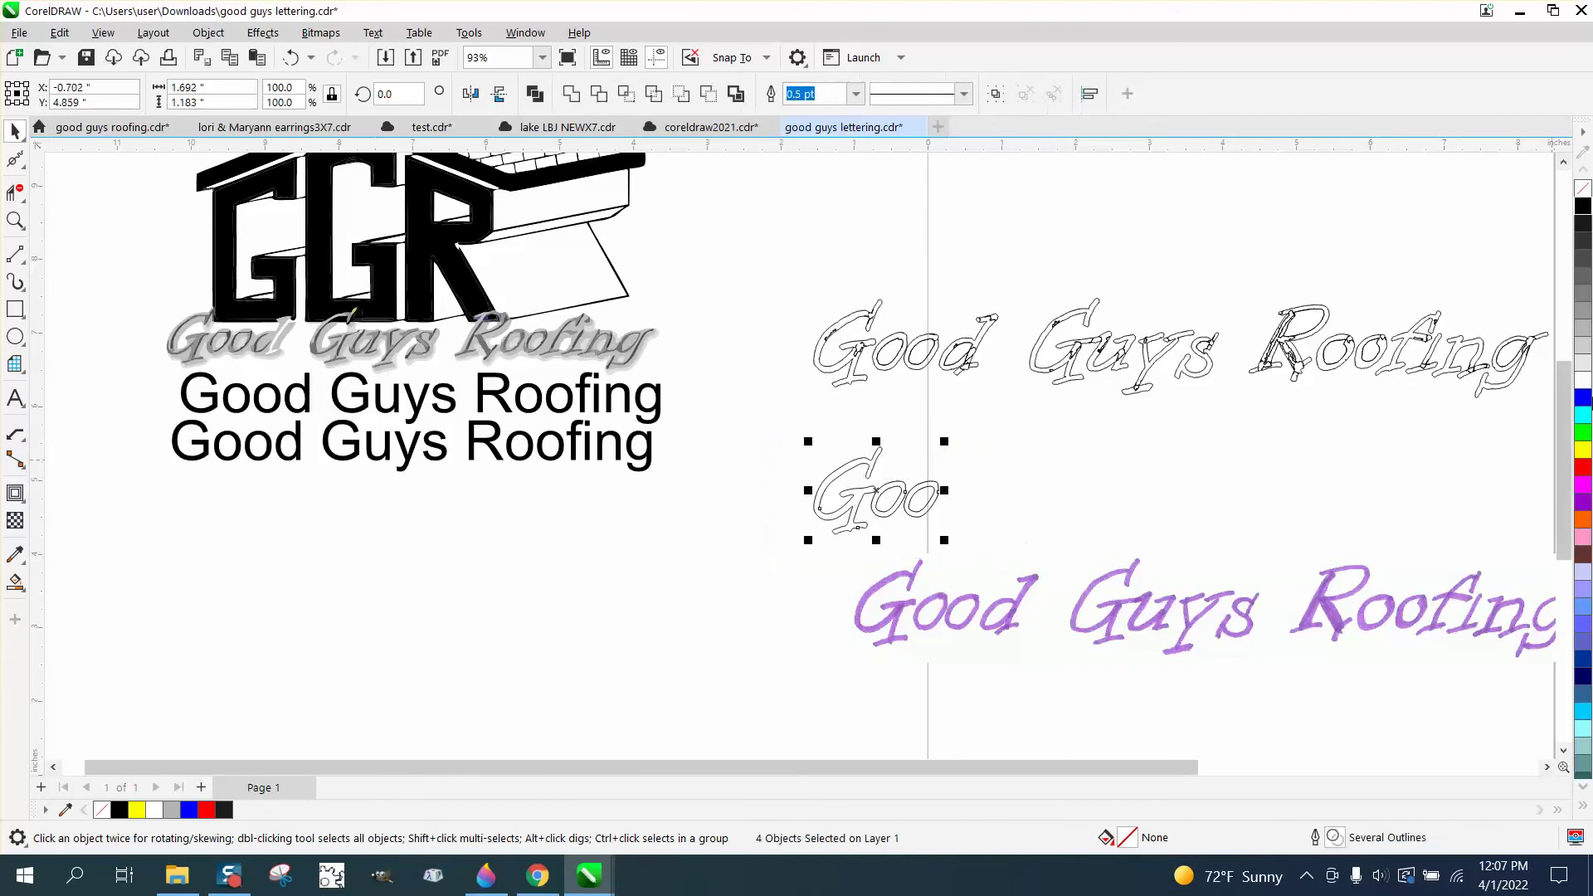
pyautogui.click(1583, 207)
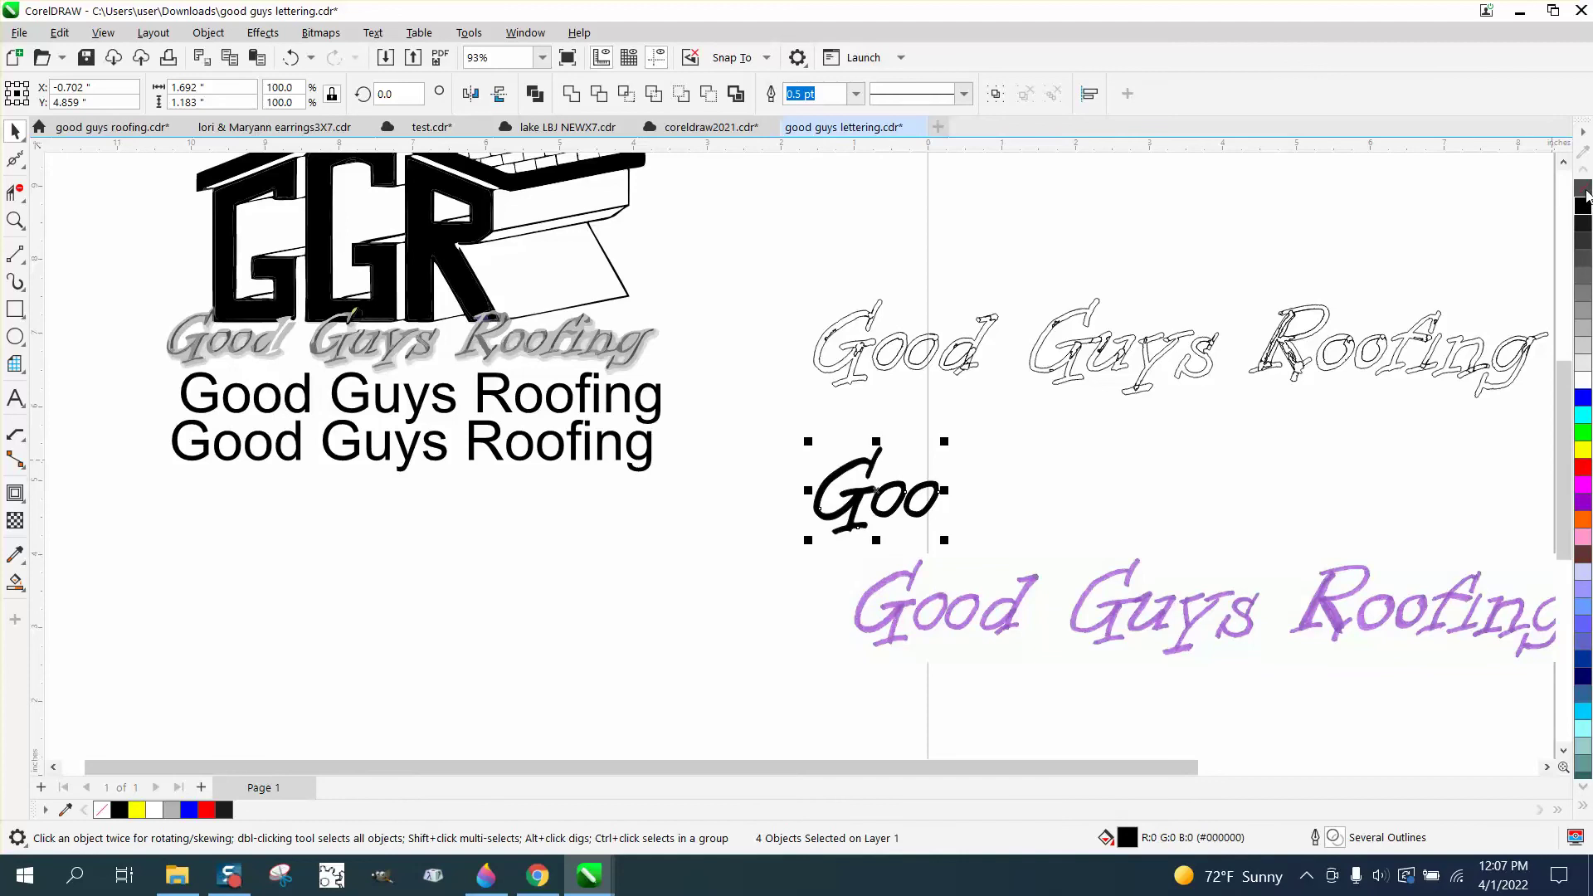
pyautogui.rightClick(1584, 191)
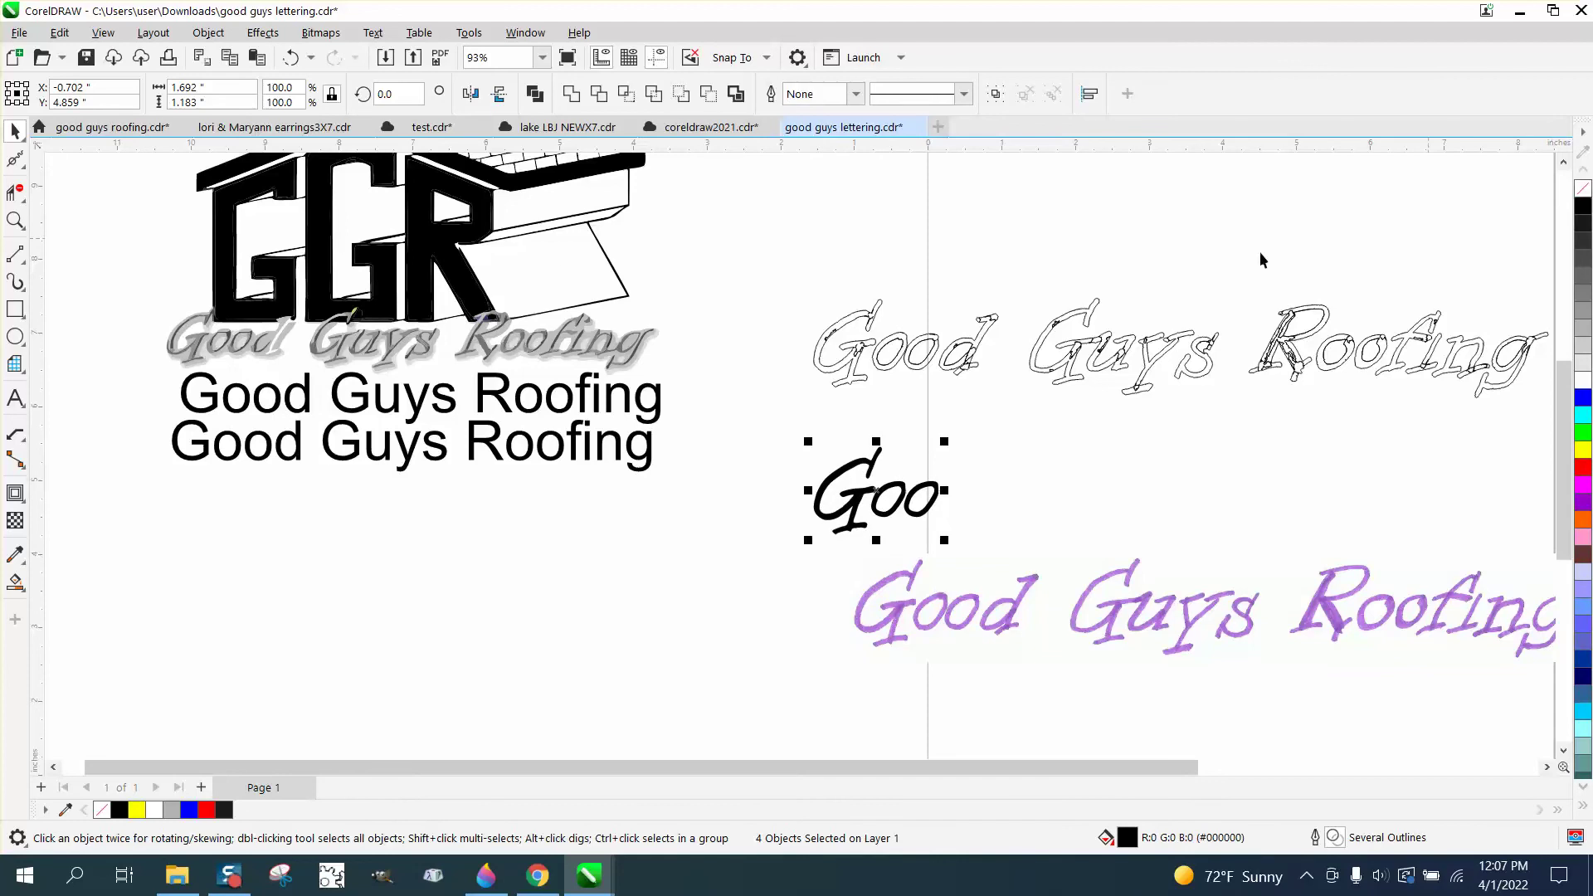
pyautogui.click(15, 219)
pyautogui.moveTo(1015, 540); pyautogui.dragTo(1014, 540)
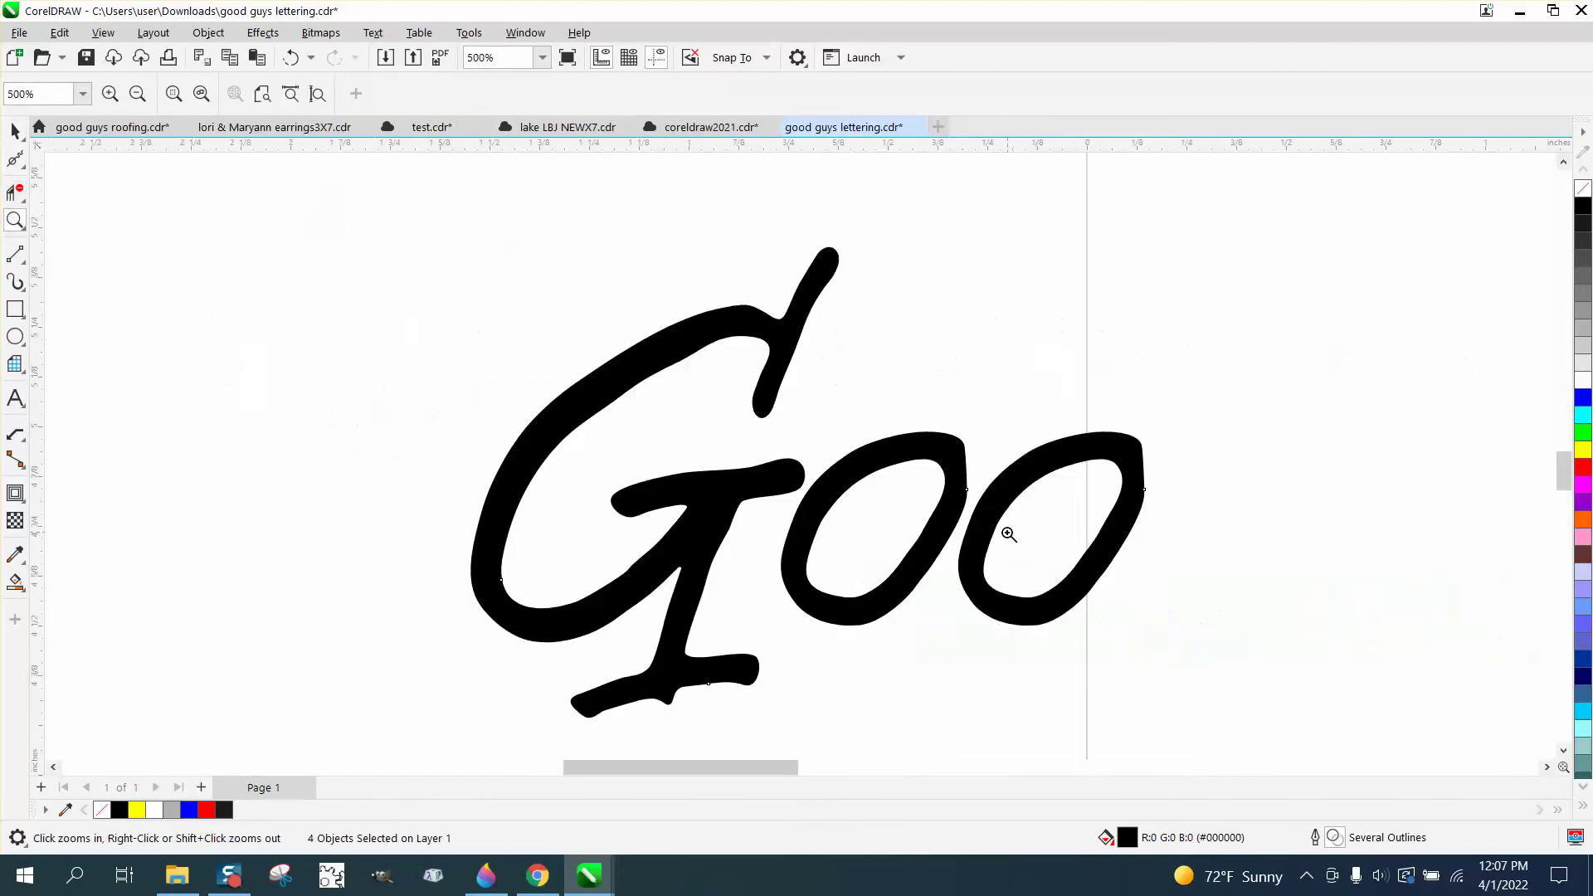
pyautogui.scroll(-6, 949, 524)
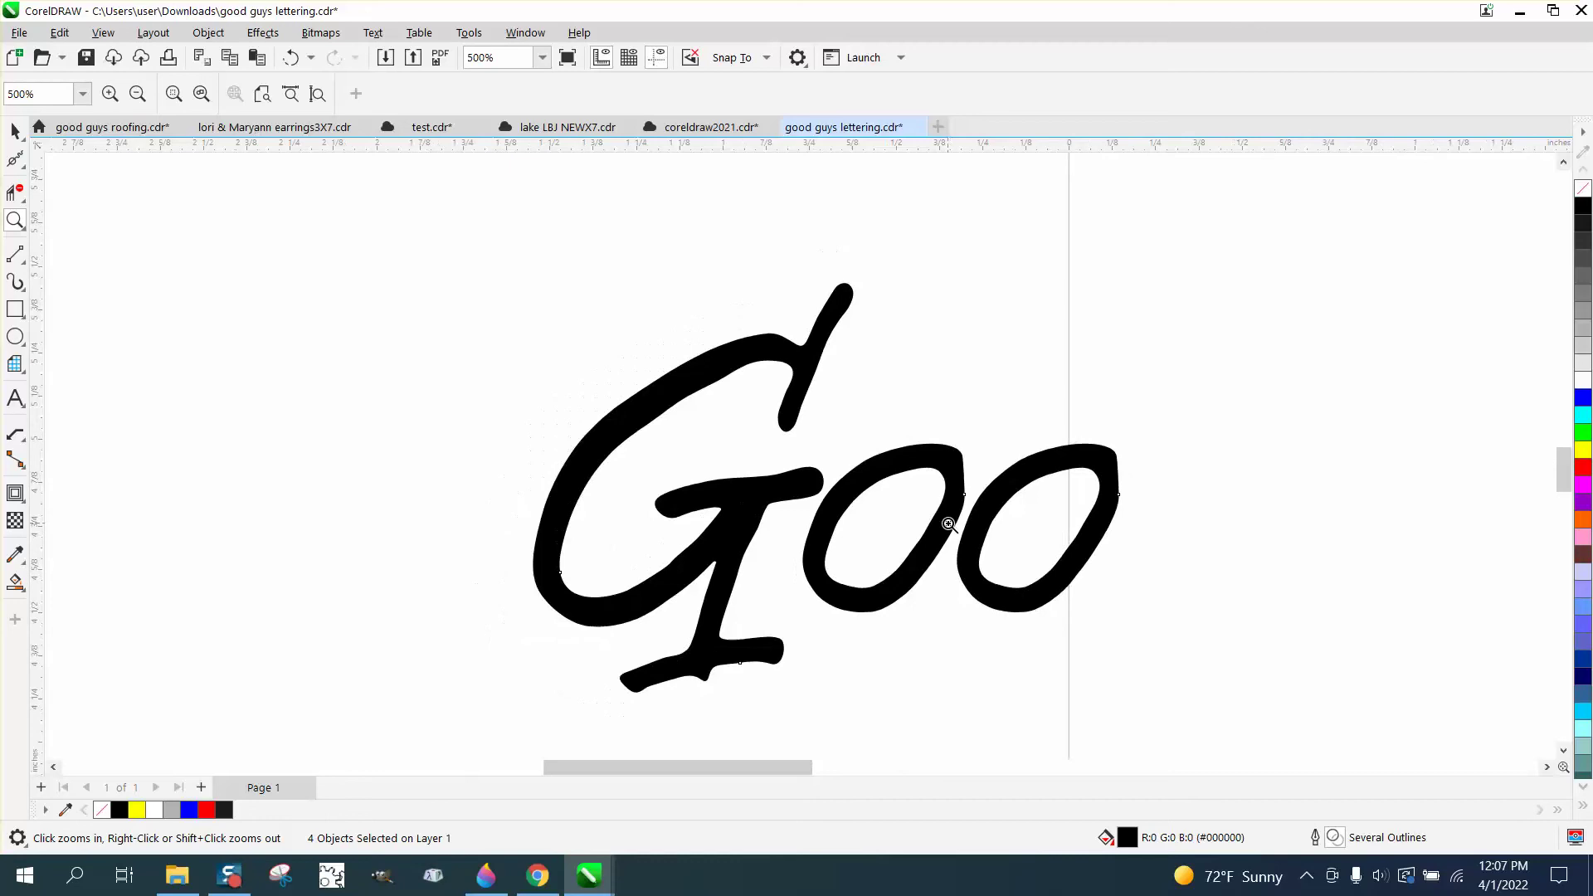
pyautogui.scroll(-2, 904, 499)
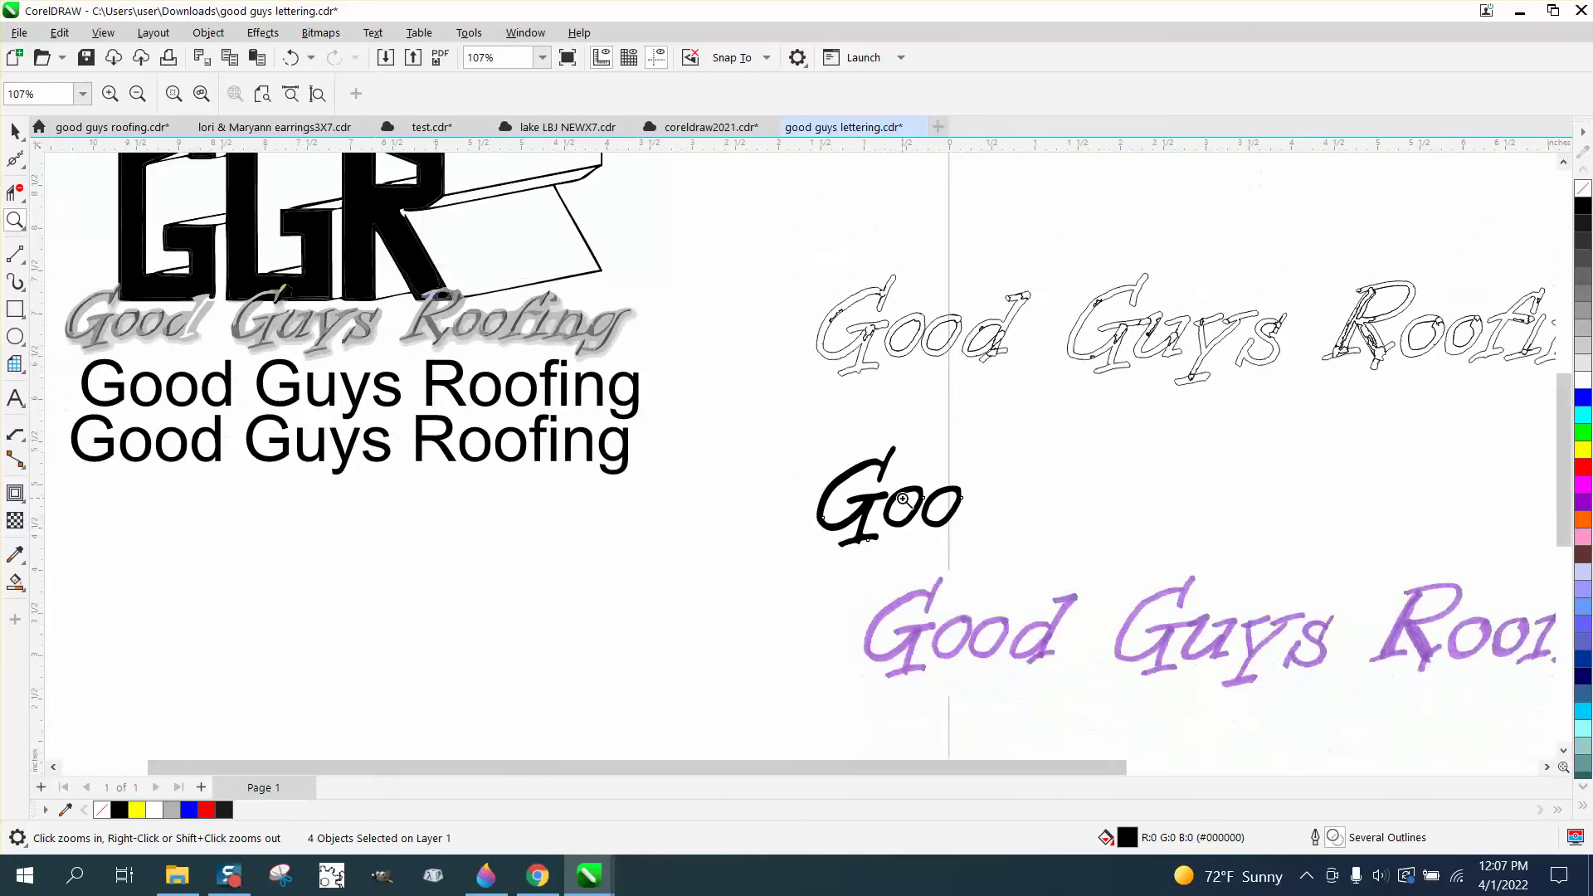
pyautogui.scroll(7, 422, 312)
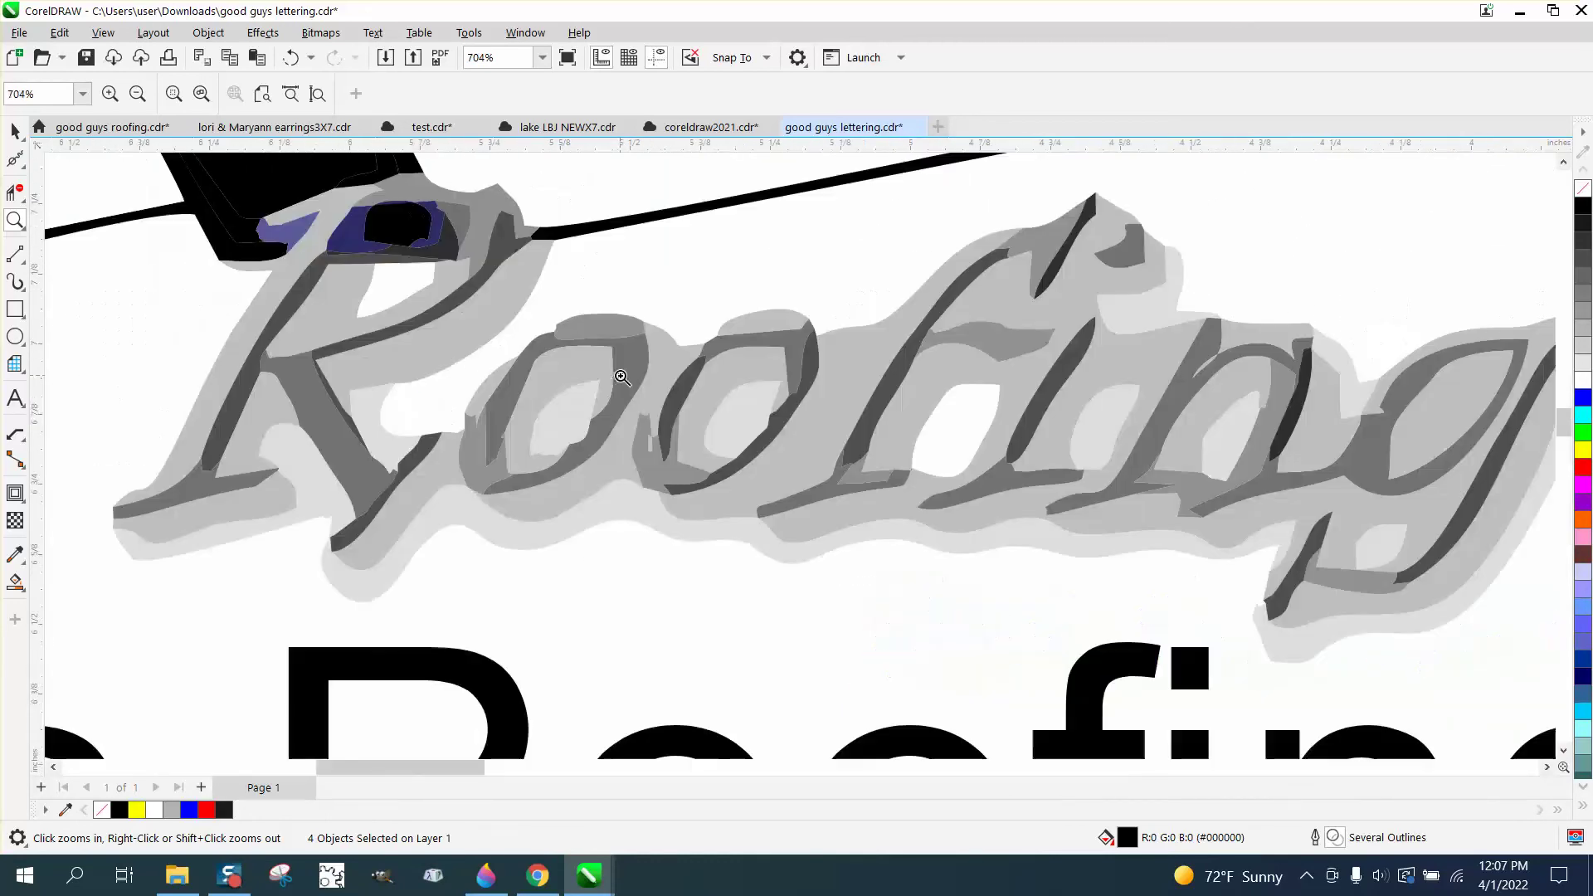
pyautogui.scroll(-8, 797, 412)
pyautogui.scroll(-4, 797, 412)
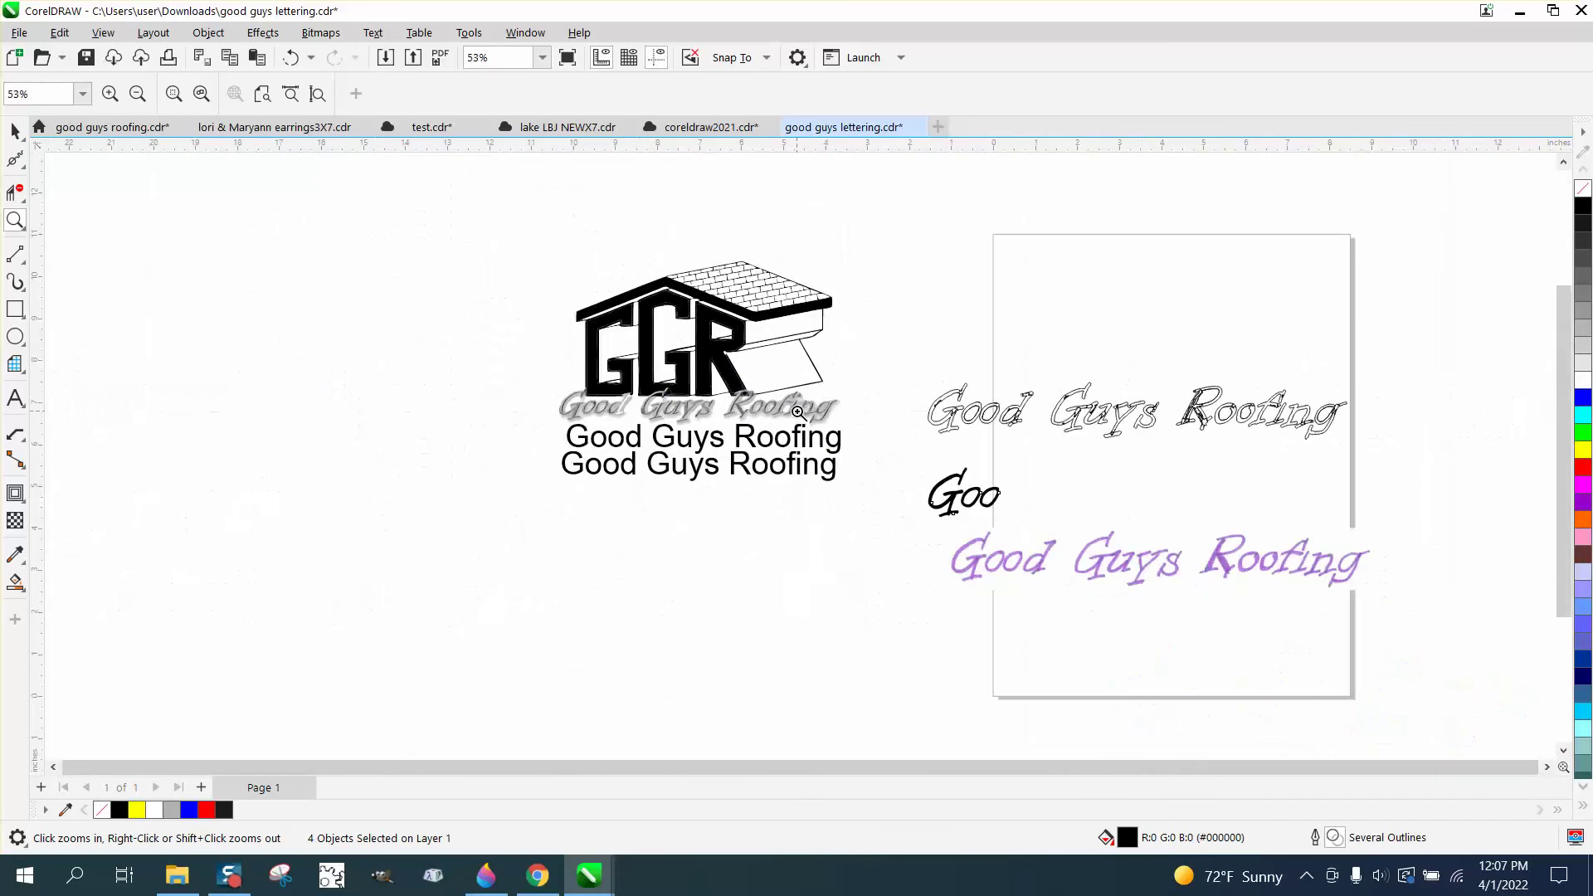
pyautogui.moveTo(940, 492); pyautogui.dragTo(1029, 522)
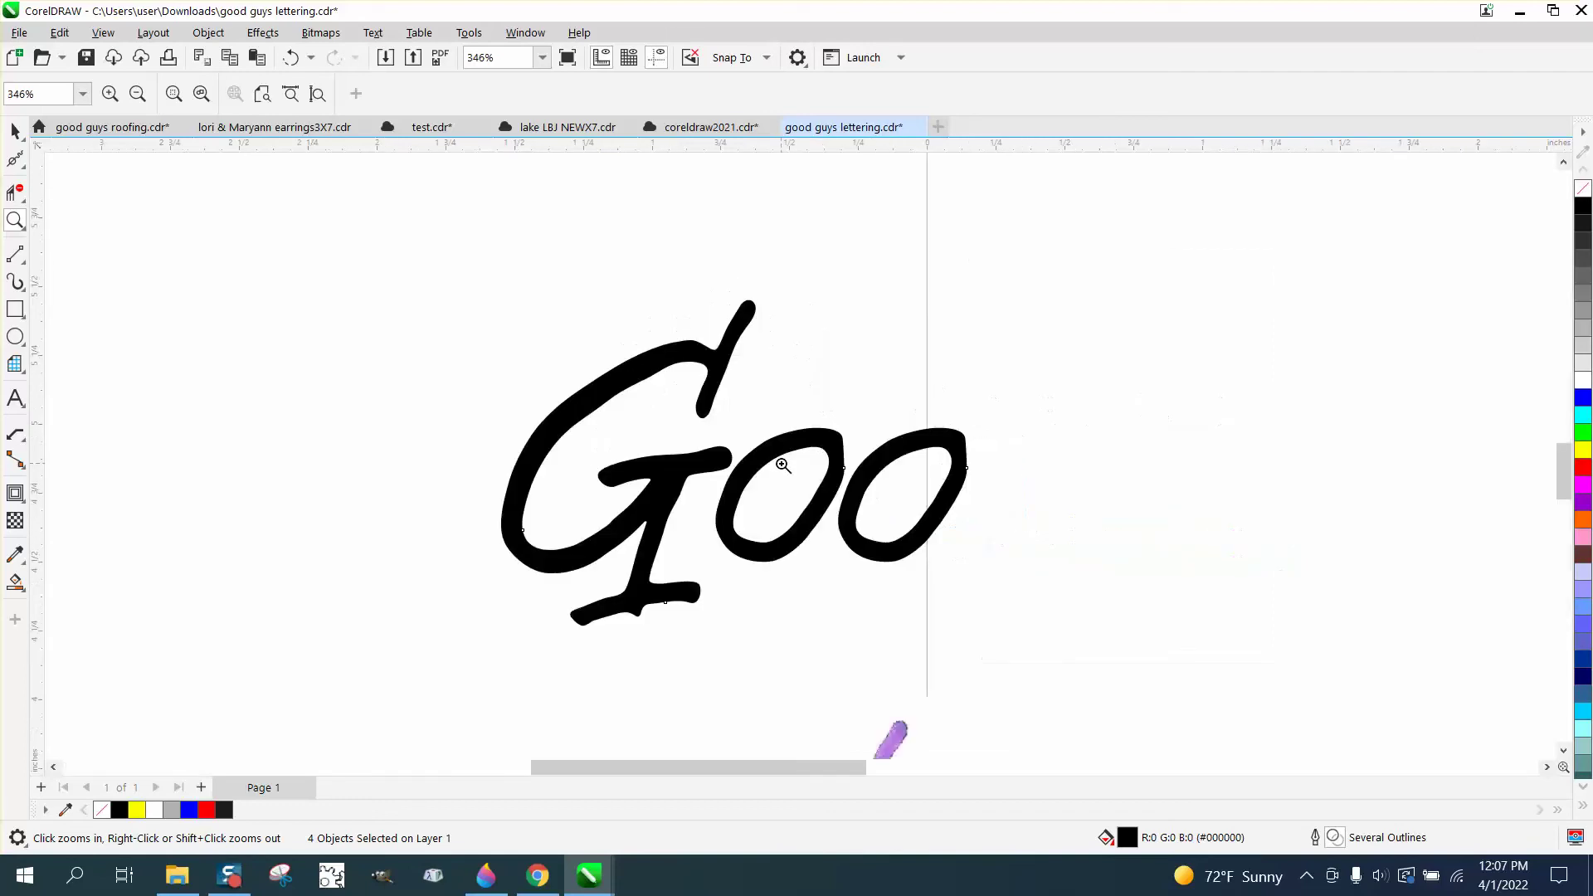
pyautogui.scroll(-7, 783, 465)
pyautogui.moveTo(645, 357); pyautogui.dragTo(645, 358)
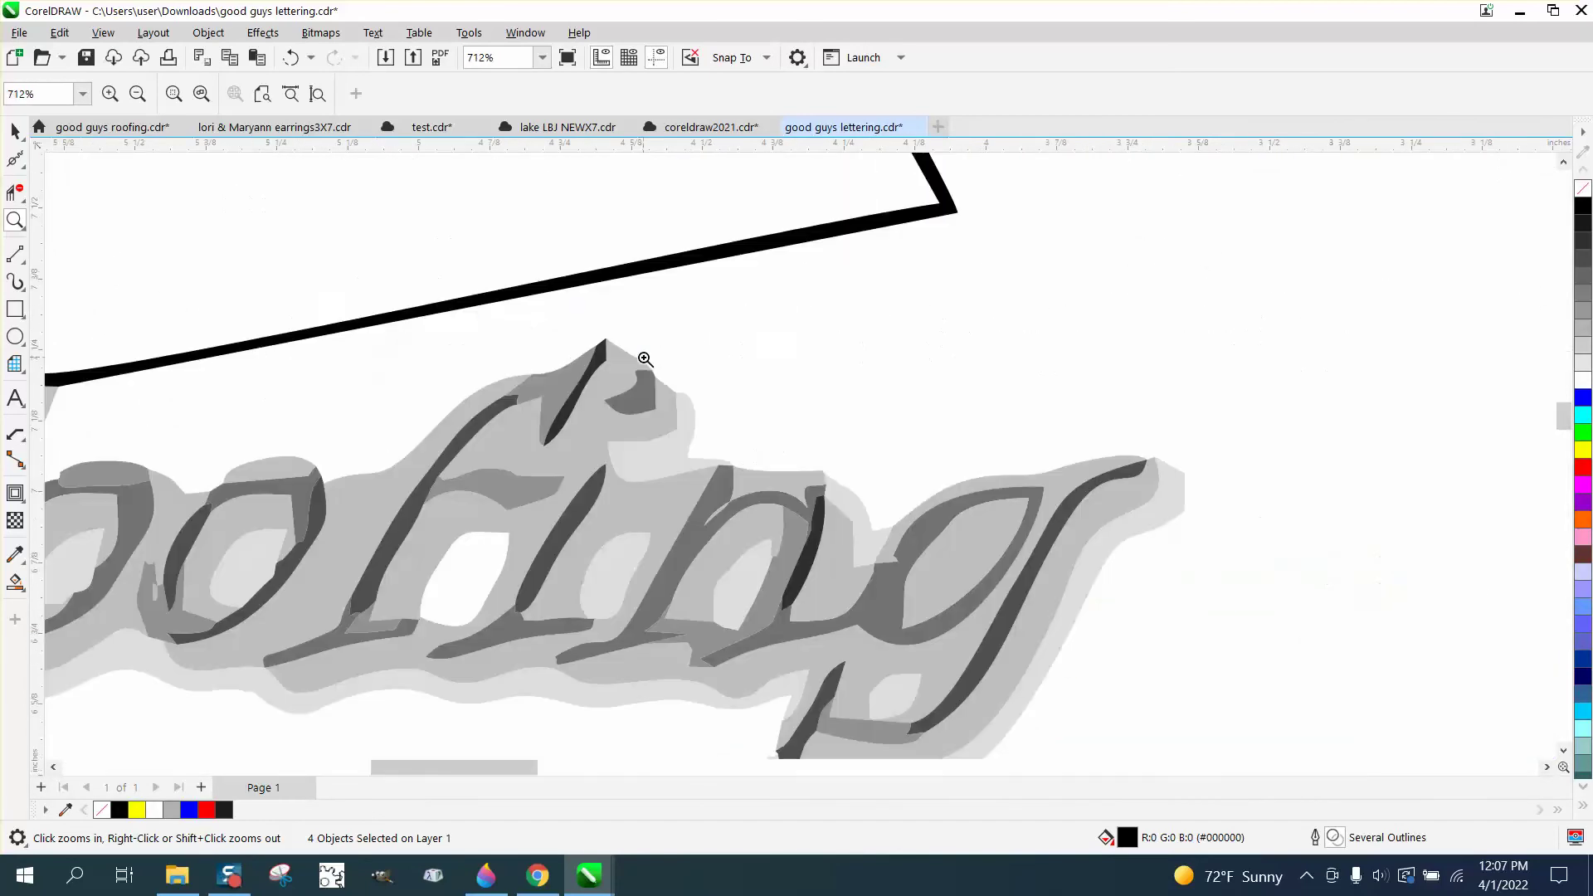
pyautogui.scroll(-10, 523, 449)
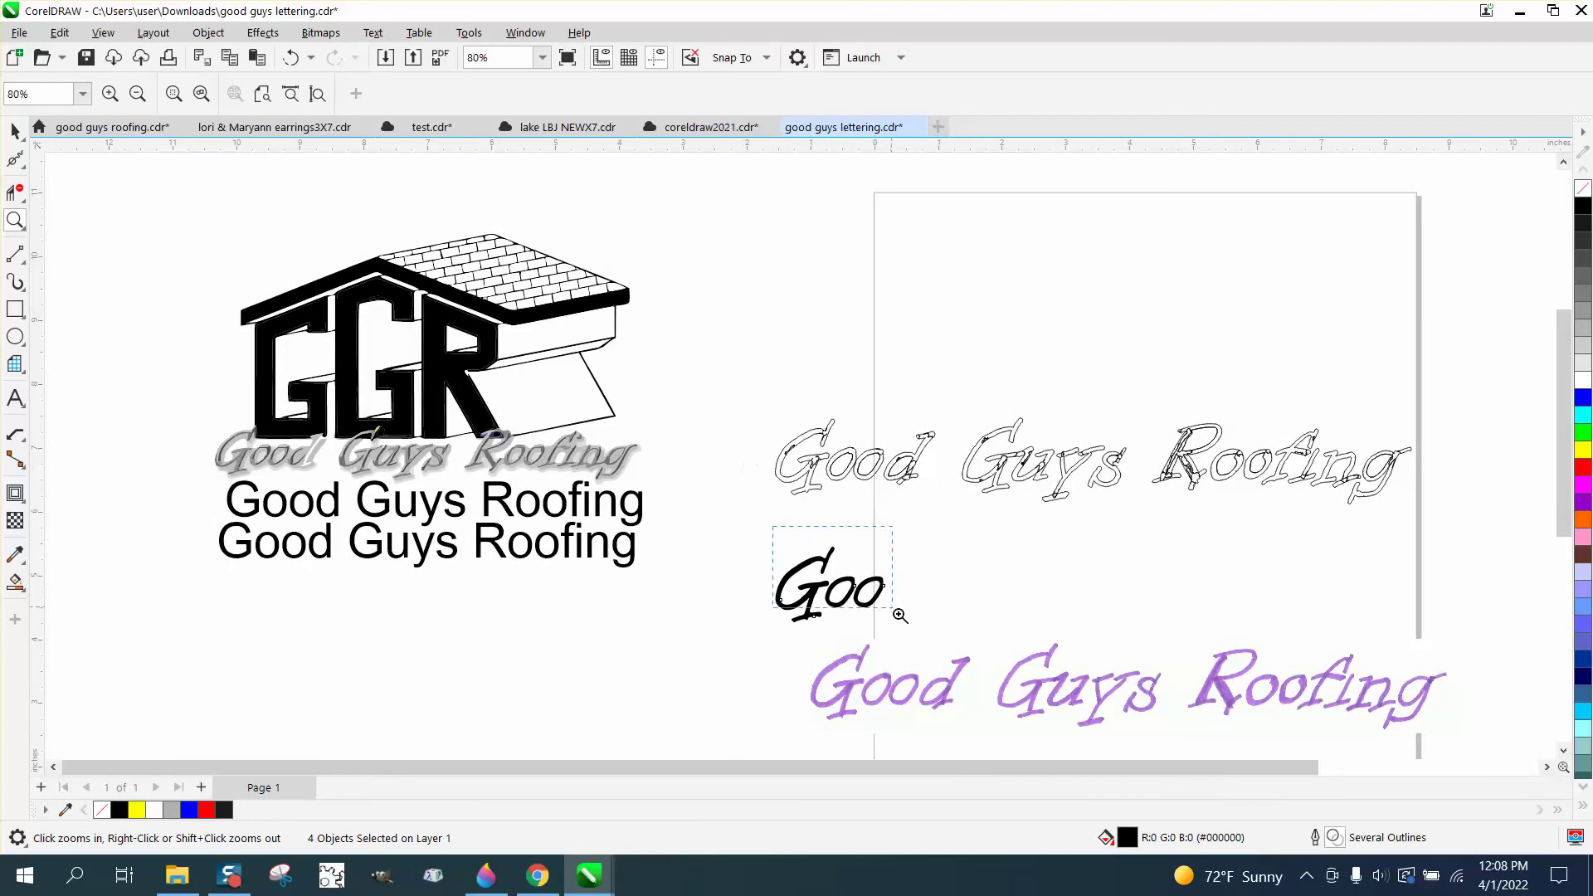
pyautogui.hotkey('shift', 'F2')
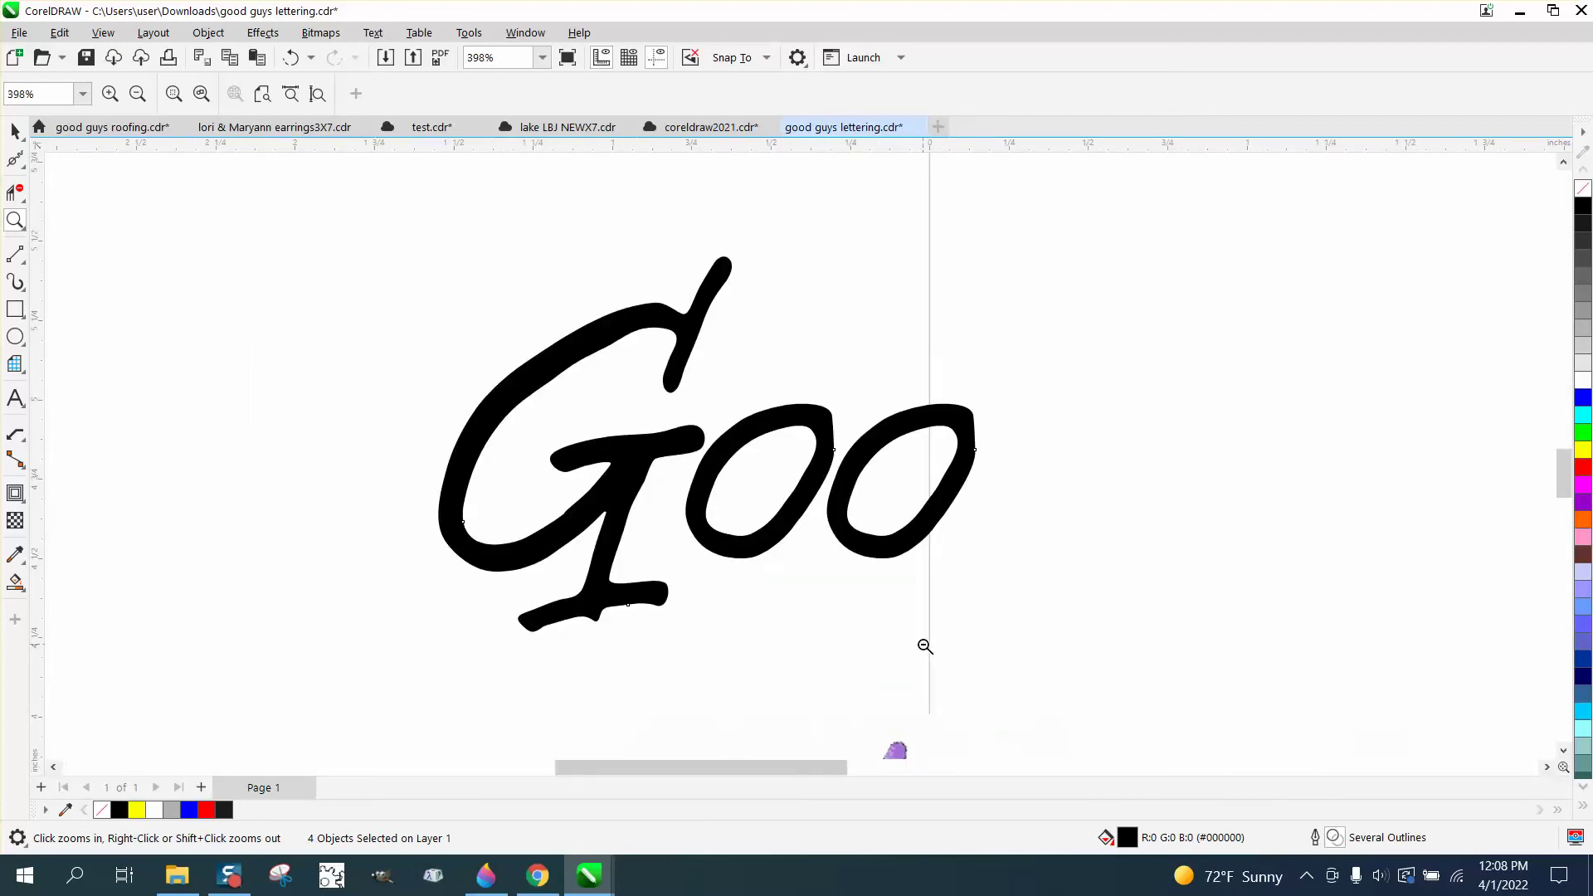